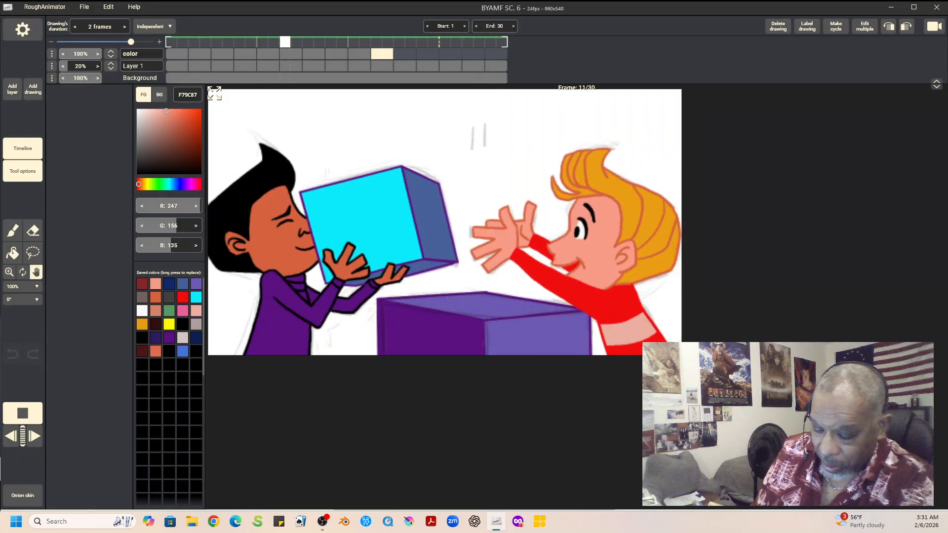
Step: Stop the playback and compare the color drawings at frames 17, 19 and 21, finishing on frame 21
left_click(22, 413)
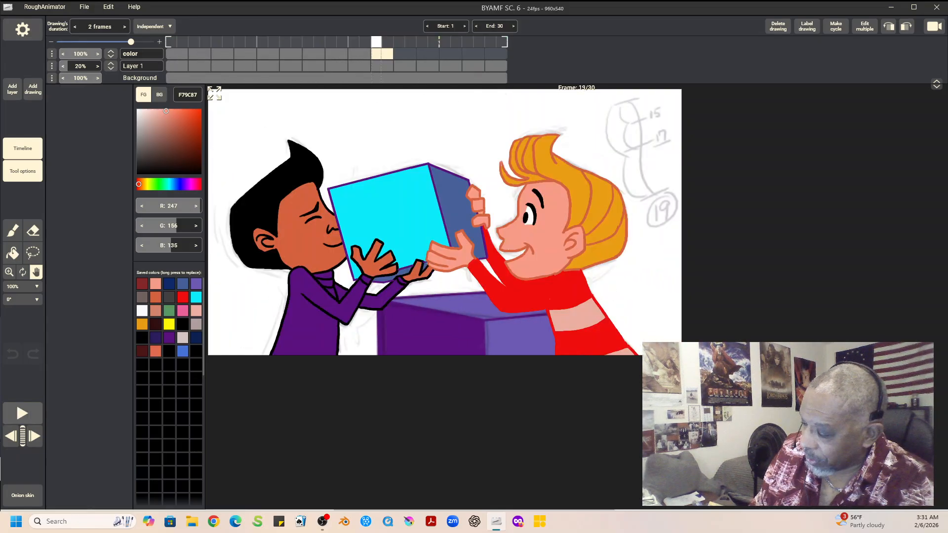
key("Left")
key("Right")
key("Right")
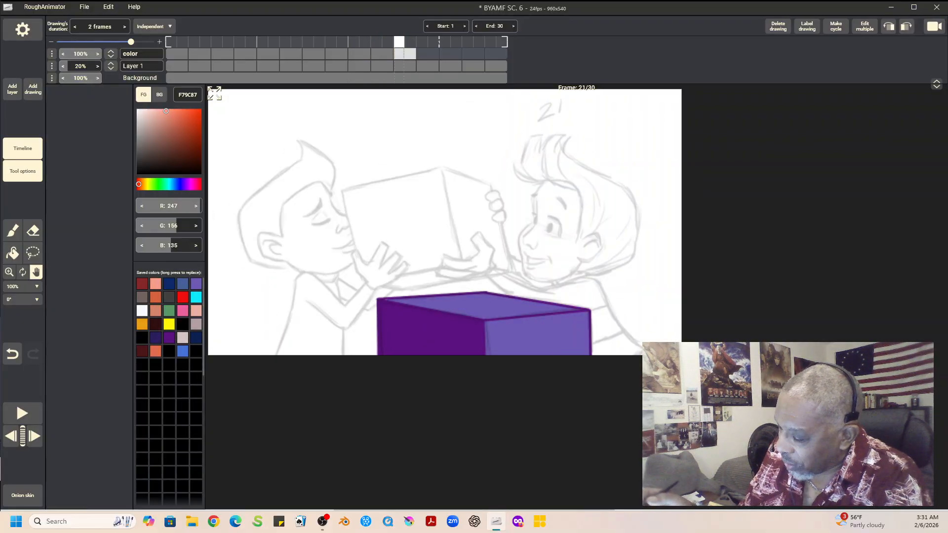
key("Left")
key("Left")
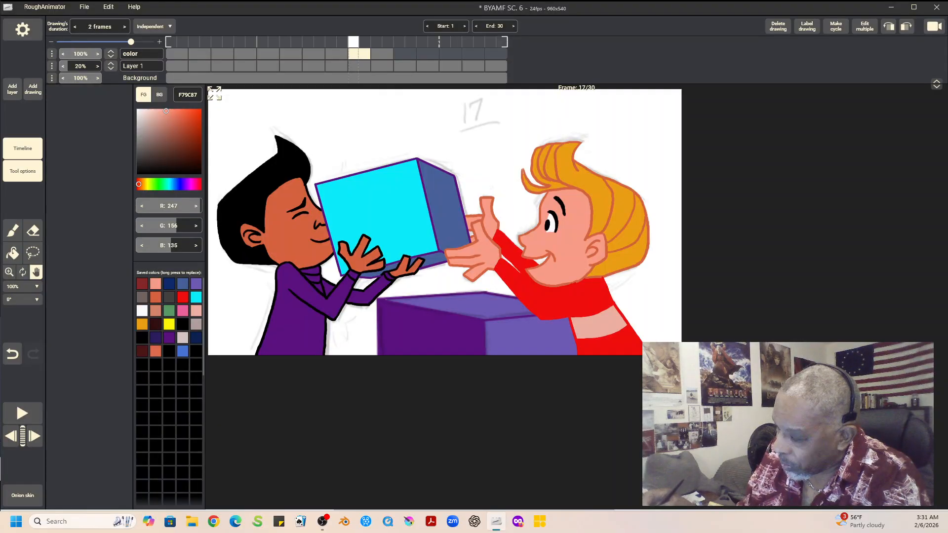
key("Right")
key("Right")
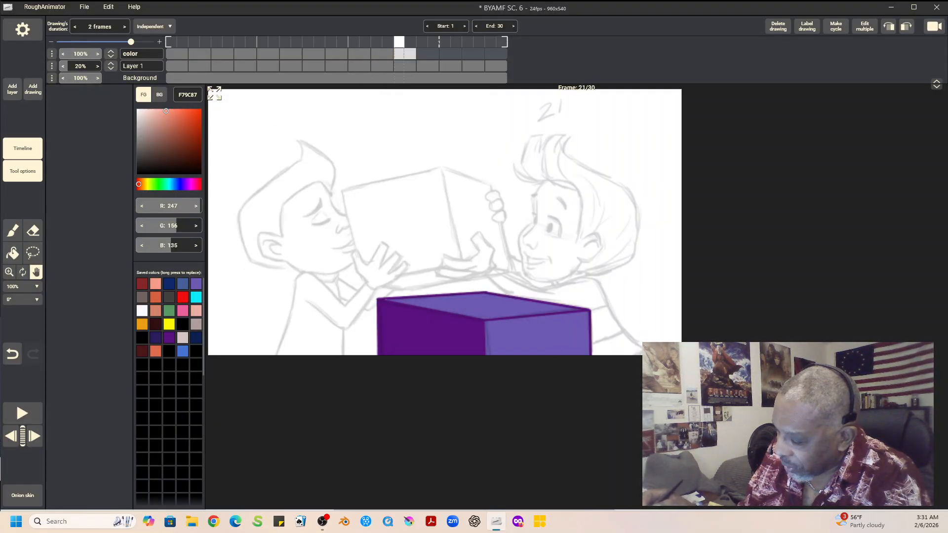
key("Left")
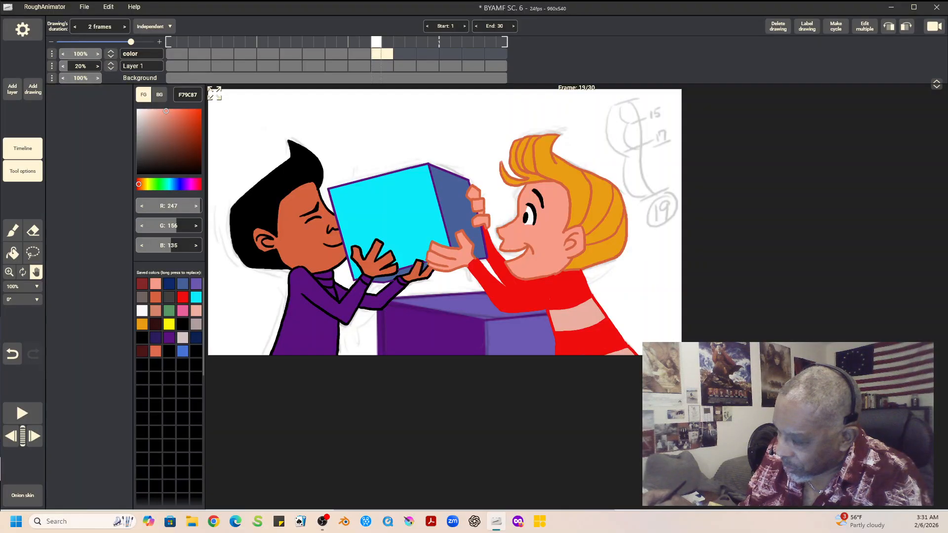
key("Right")
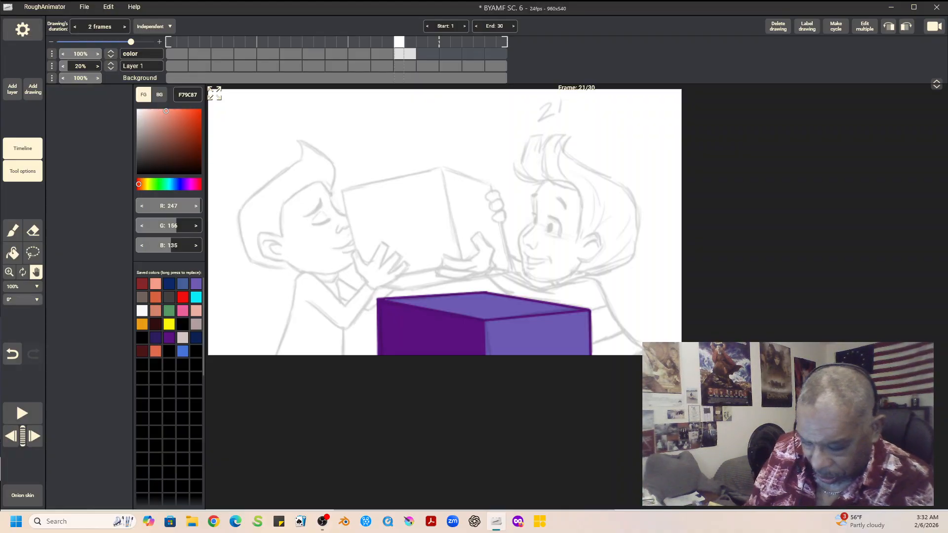
Step: Fit the canvas to the window and ink the dark-haired boy's quiff and hairline on frame 21 with a black brush
left_click(23, 286)
left_click(21, 302)
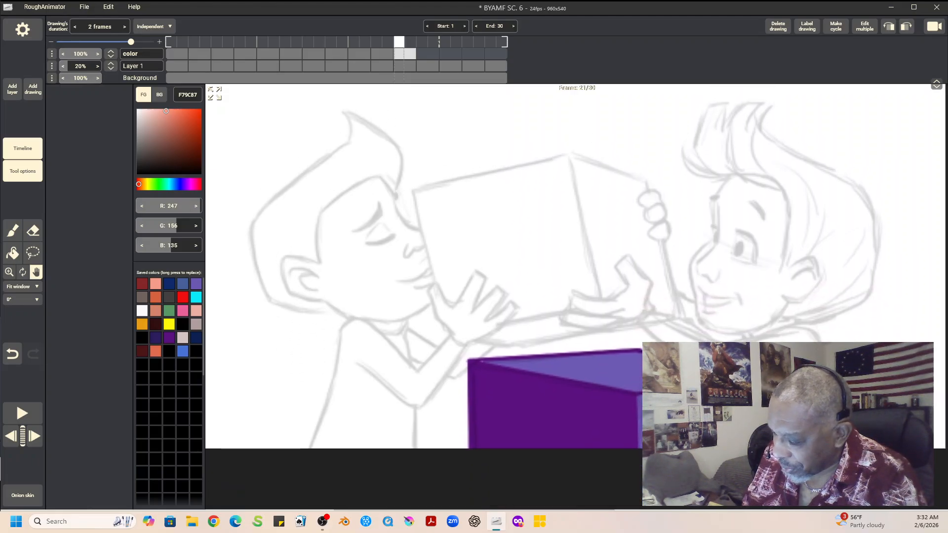
key("b")
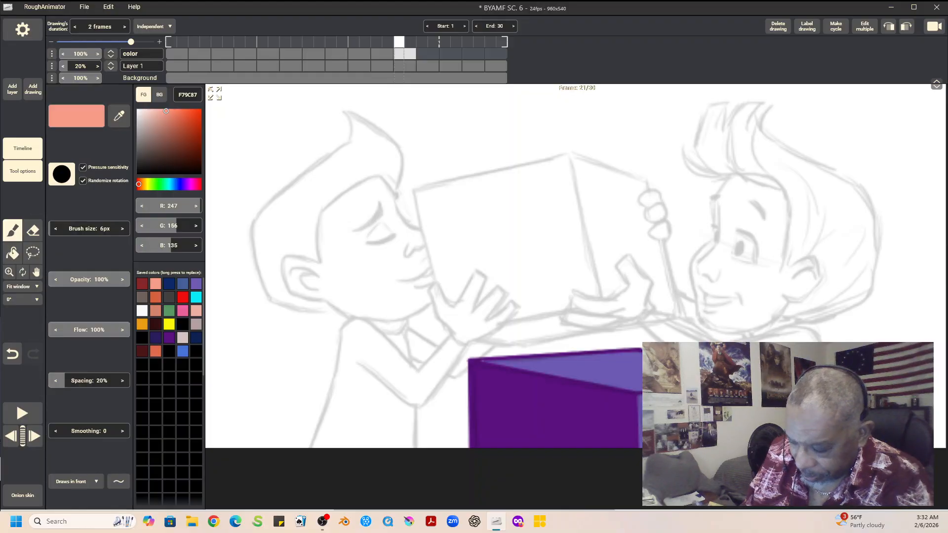
left_click(183, 324)
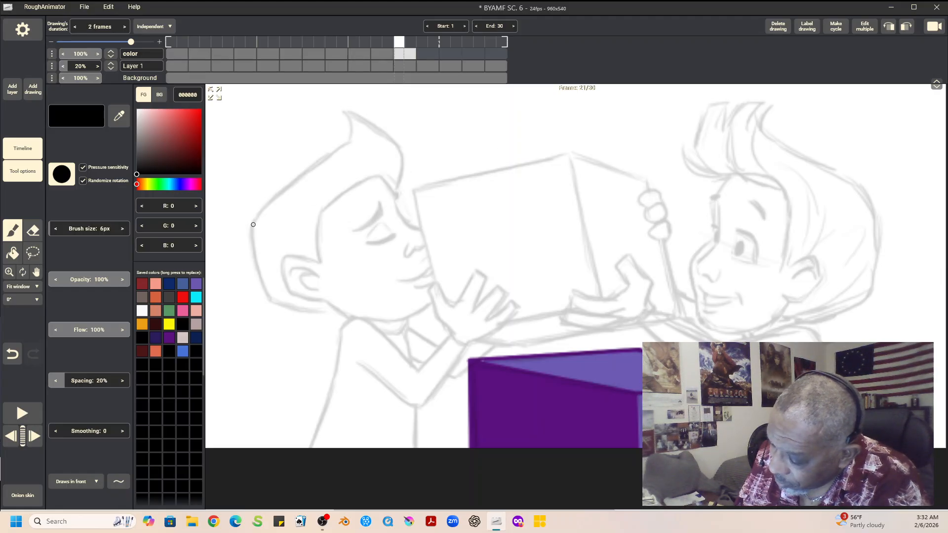
left_click_drag(348, 141, 352, 138)
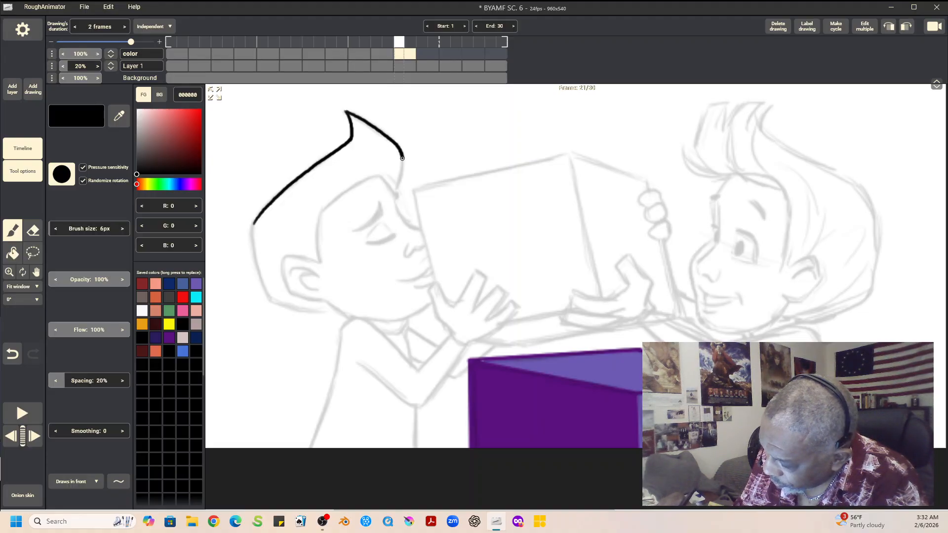
mouse_move(320, 219)
left_mouse_down()
mouse_move(372, 177)
mouse_move(393, 191)
left_mouse_up()
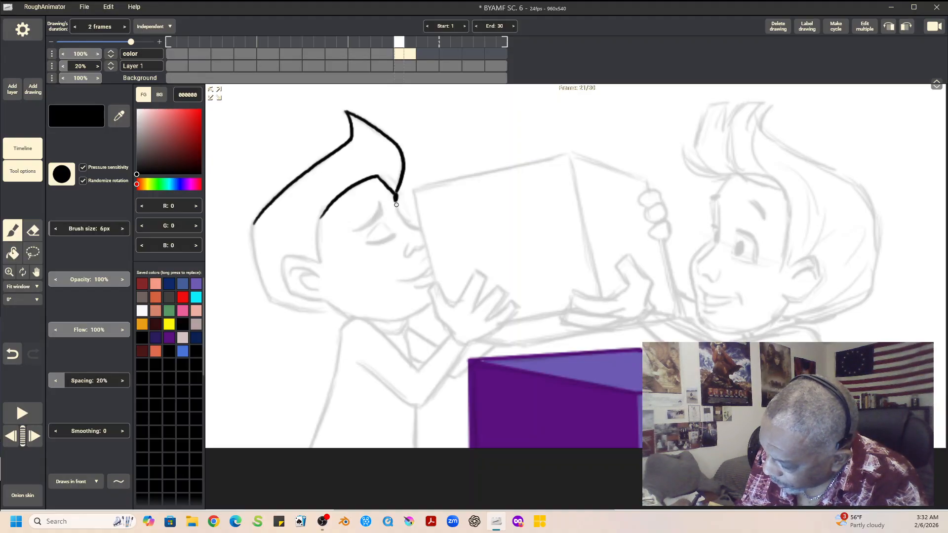
Step: Ink the boy's face profile, eyebrow, closed eye, nose and mouth, plus his raised near hand, in black over the sketch
left_click_drag(395, 201, 421, 230)
mouse_move(353, 231)
left_mouse_down()
mouse_move(379, 203)
mouse_move(380, 215)
mouse_move(360, 229)
mouse_move(383, 211)
mouse_move(375, 243)
mouse_move(394, 234)
mouse_move(367, 242)
mouse_move(392, 237)
mouse_move(377, 226)
mouse_move(386, 220)
mouse_move(424, 248)
left_mouse_up()
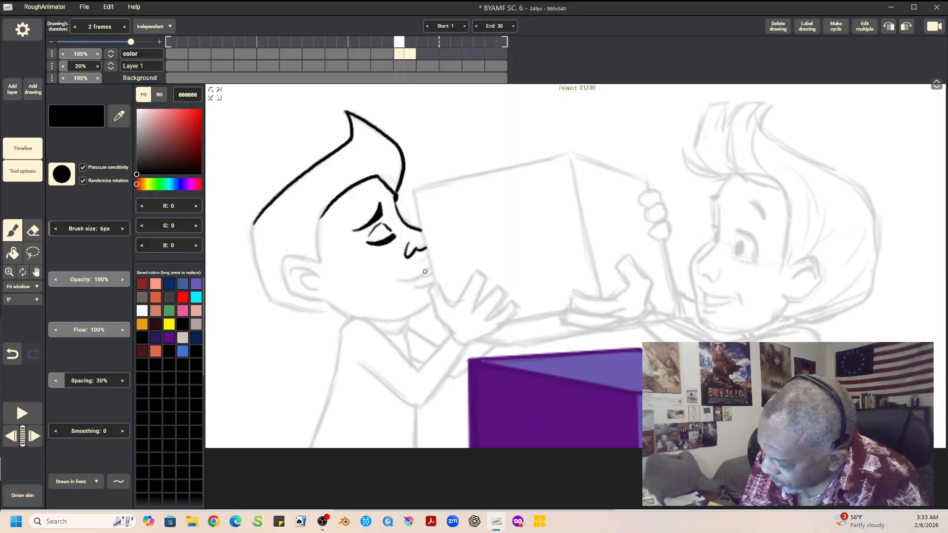
mouse_move(411, 280)
left_mouse_down()
mouse_move(431, 256)
mouse_move(406, 281)
mouse_move(432, 264)
mouse_move(420, 286)
mouse_move(435, 283)
mouse_move(453, 306)
mouse_move(432, 304)
mouse_move(451, 335)
mouse_move(477, 270)
mouse_move(490, 279)
mouse_move(473, 310)
mouse_move(498, 287)
mouse_move(504, 296)
mouse_move(490, 317)
mouse_move(511, 298)
mouse_move(517, 308)
left_mouse_up()
left_click_drag(467, 345, 514, 309)
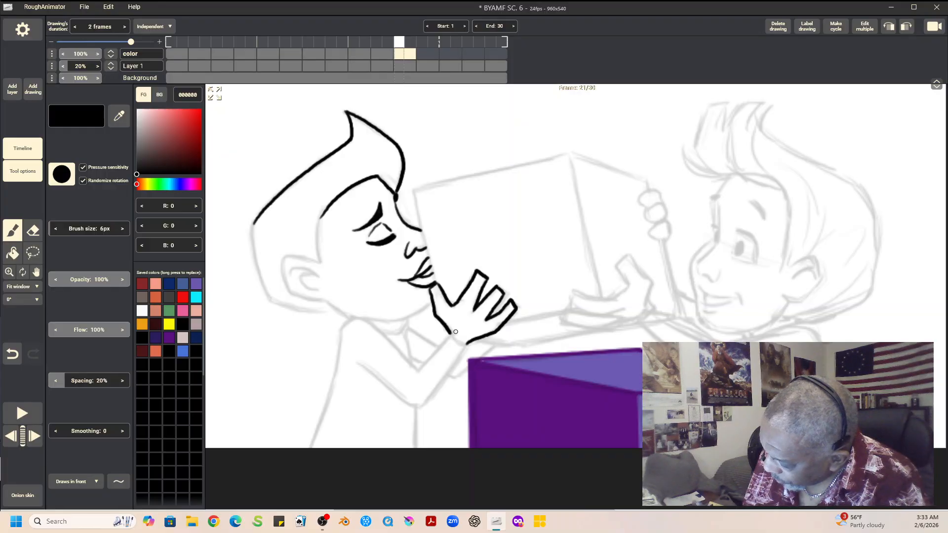
left_click_drag(450, 332, 465, 344)
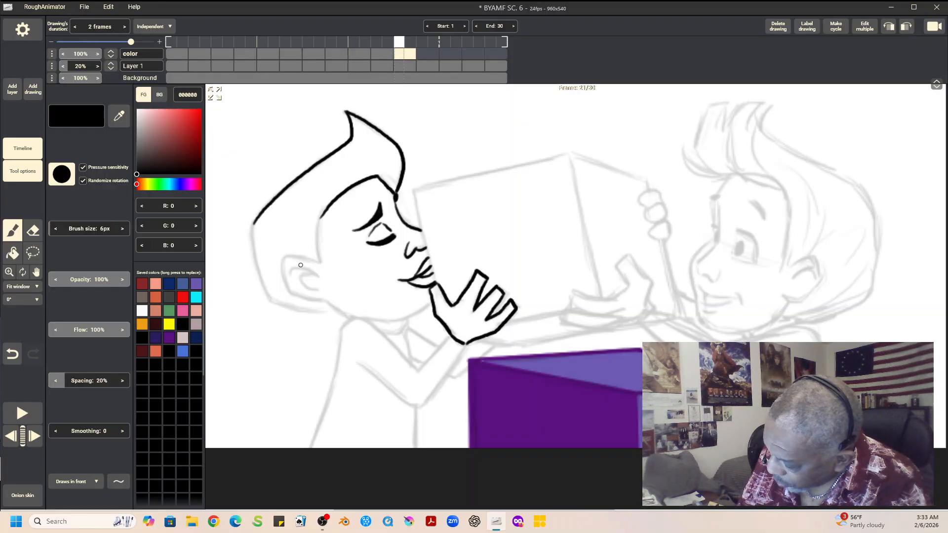
Step: Ink the boy's ear, jawline and back of the hair in black, continuing into the shoulder and upper sleeve line
left_click_drag(285, 257, 291, 292)
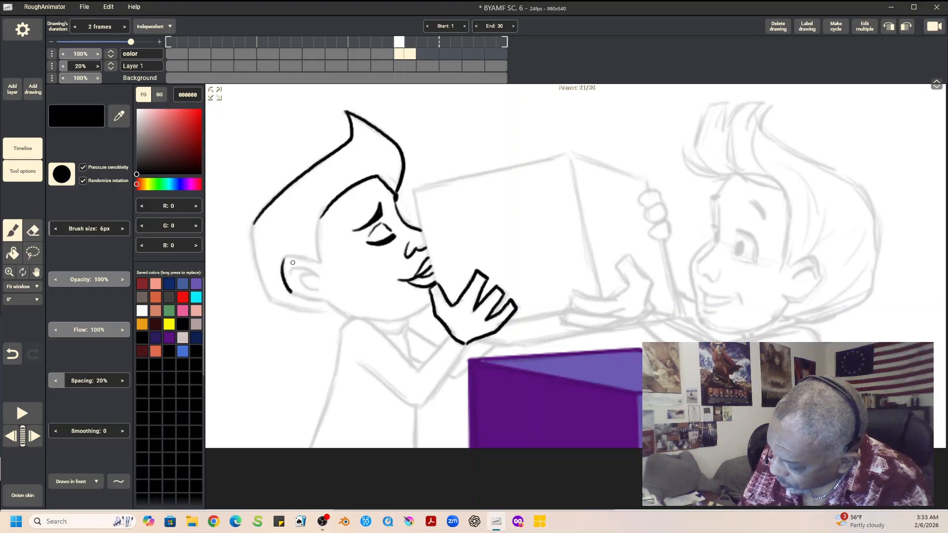
left_click_drag(287, 257, 319, 263)
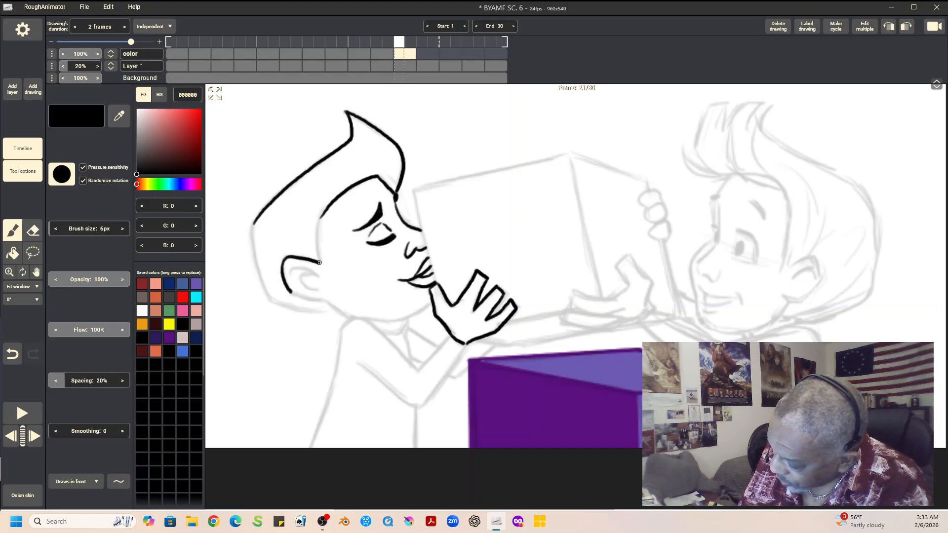
mouse_move(322, 216)
left_mouse_down()
mouse_move(320, 263)
mouse_move(296, 269)
mouse_move(320, 275)
mouse_move(311, 274)
mouse_move(309, 290)
mouse_move(321, 290)
mouse_move(311, 298)
mouse_move(378, 322)
mouse_move(430, 299)
left_mouse_up()
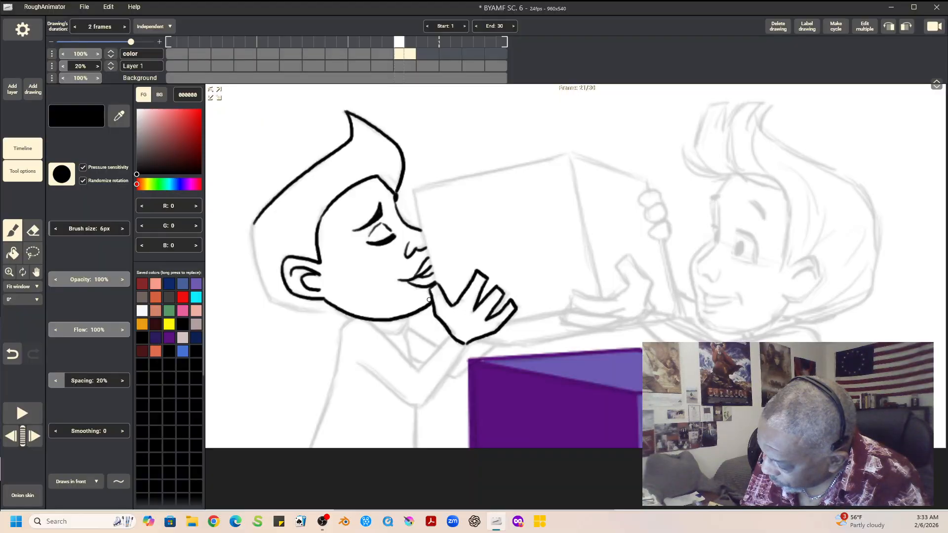
mouse_move(253, 223)
left_mouse_down()
mouse_move(254, 261)
mouse_move(273, 303)
mouse_move(338, 307)
mouse_move(420, 367)
mouse_move(451, 336)
left_mouse_up()
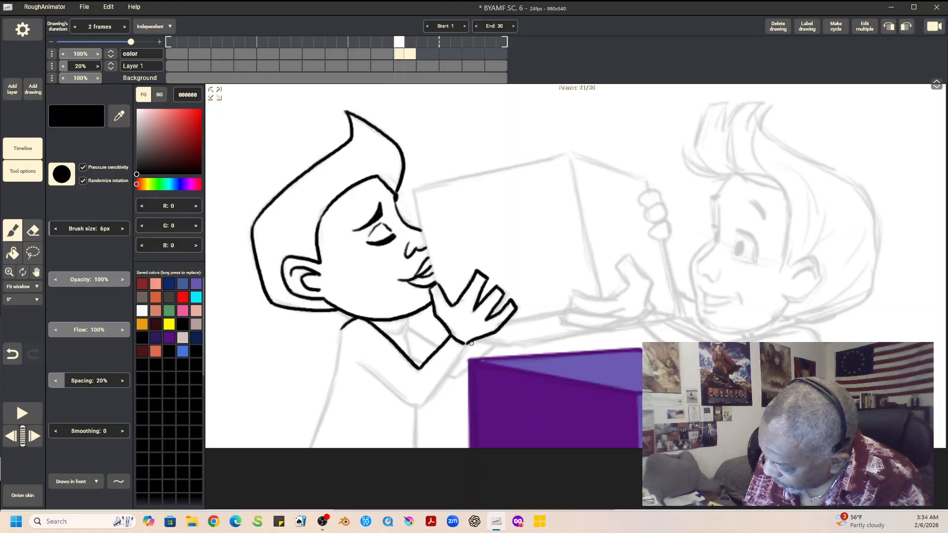
Step: Ink the boy's torso, collar and both sleeves in black, then check the drawing against frame 19
mouse_move(358, 363)
left_mouse_down()
mouse_move(420, 406)
mouse_move(458, 343)
left_mouse_up()
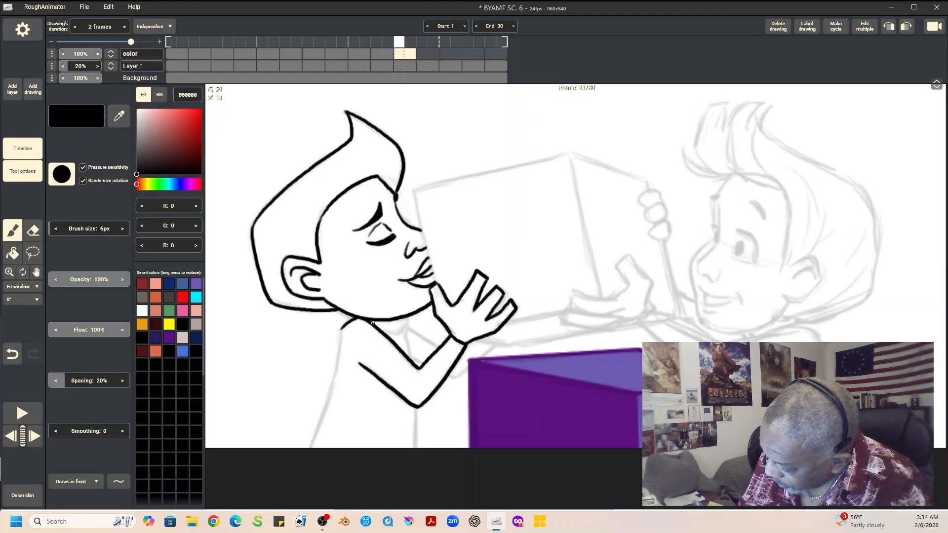
mouse_move(368, 322)
left_mouse_down()
mouse_move(408, 317)
mouse_move(384, 335)
mouse_move(402, 334)
mouse_move(407, 322)
mouse_move(413, 362)
left_mouse_up()
left_click_drag(416, 412, 416, 447)
left_click_drag(340, 330, 311, 447)
left_click_drag(346, 312, 350, 317)
left_click_drag(407, 326, 437, 347)
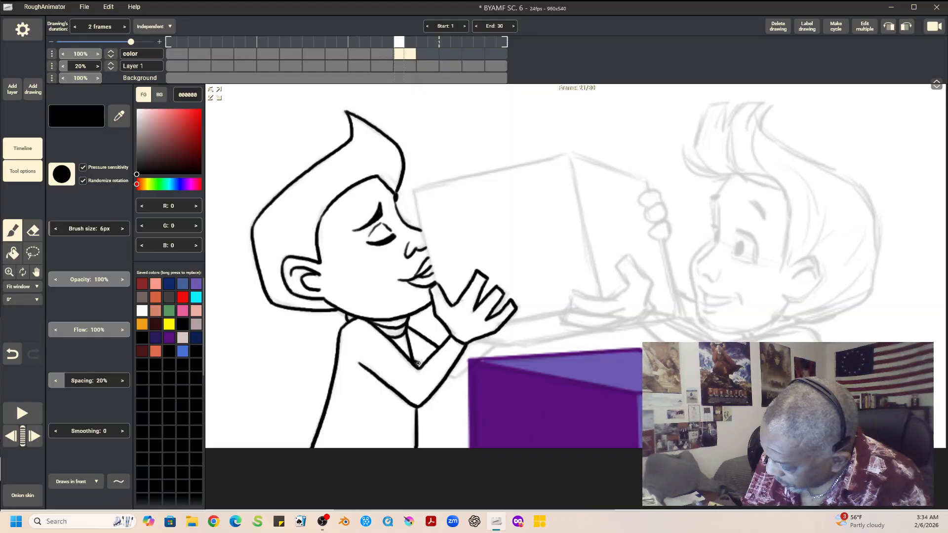
mouse_move(446, 375)
left_mouse_down()
mouse_move(458, 377)
mouse_move(491, 347)
left_mouse_up()
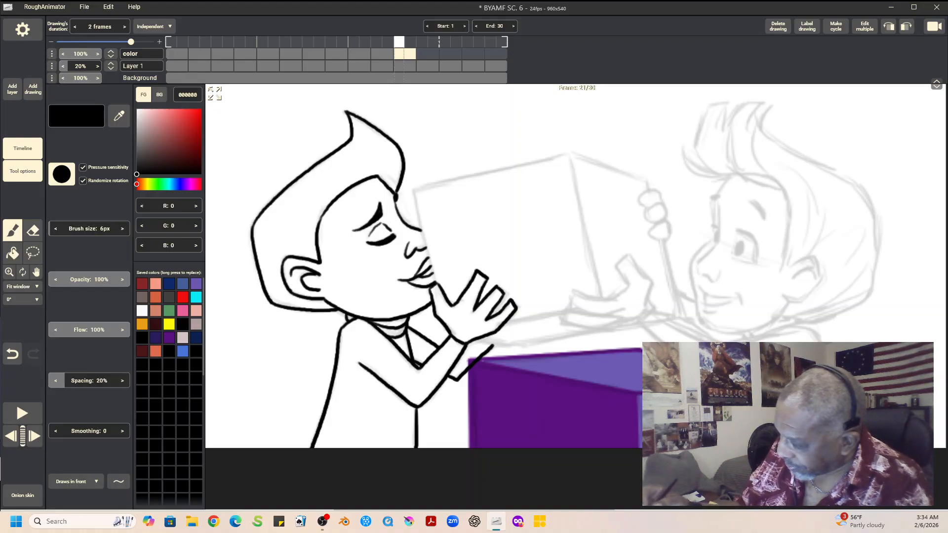
key("Left")
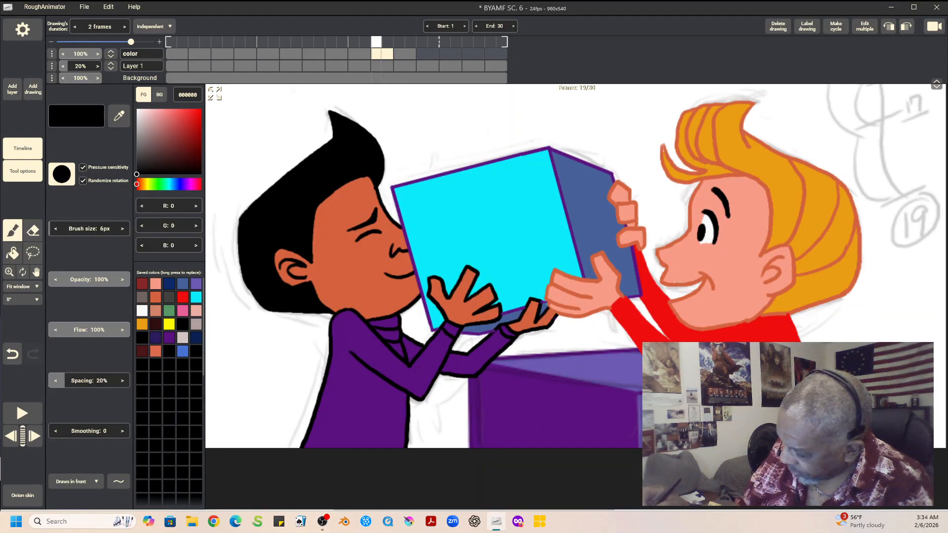
key("Right")
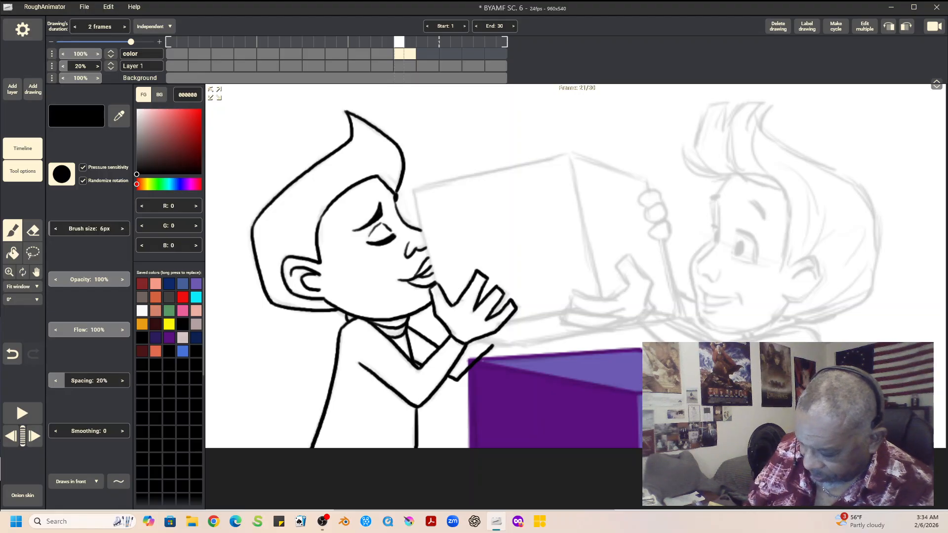
Step: Trace the visible edges of the carried box with straight purple 5A117F lines, then restore the freehand brush mode
left_click(169, 338)
left_click(119, 481)
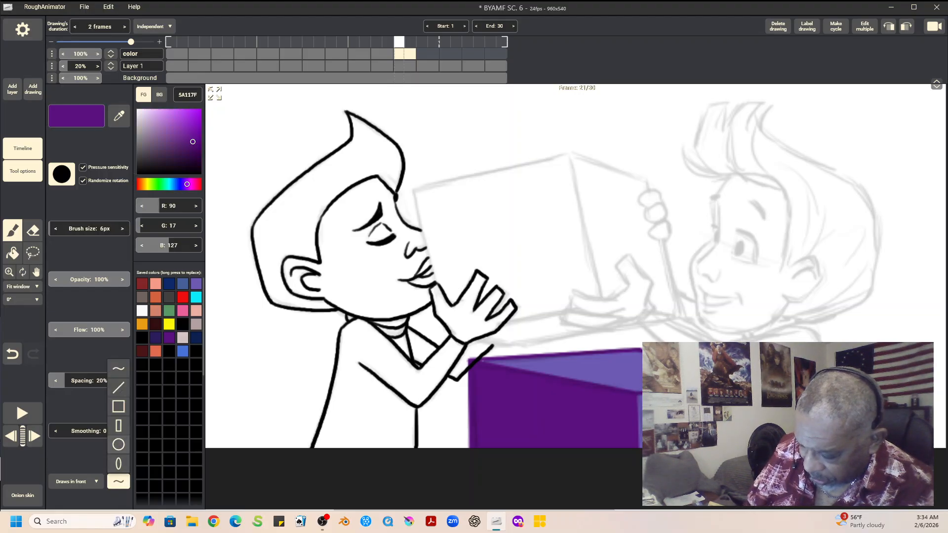
left_click(119, 387)
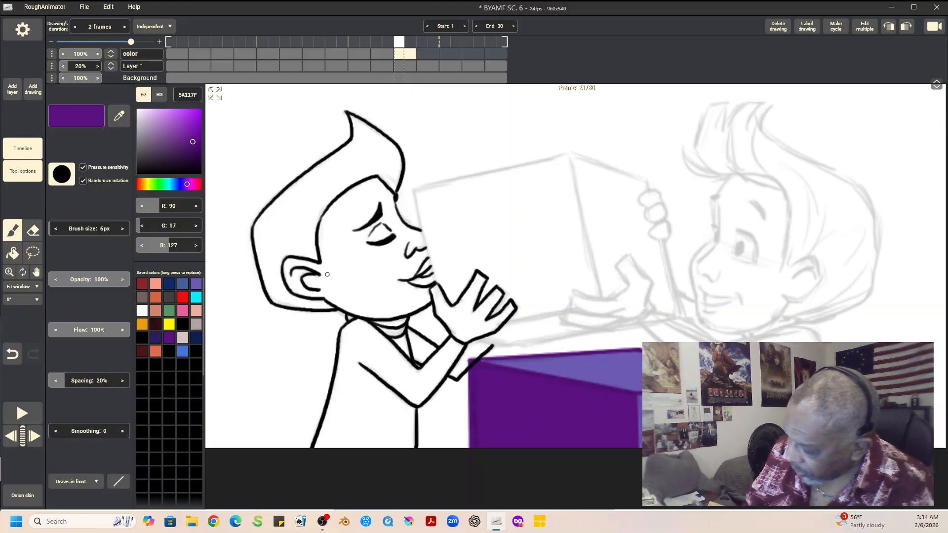
left_click_drag(413, 191, 438, 285)
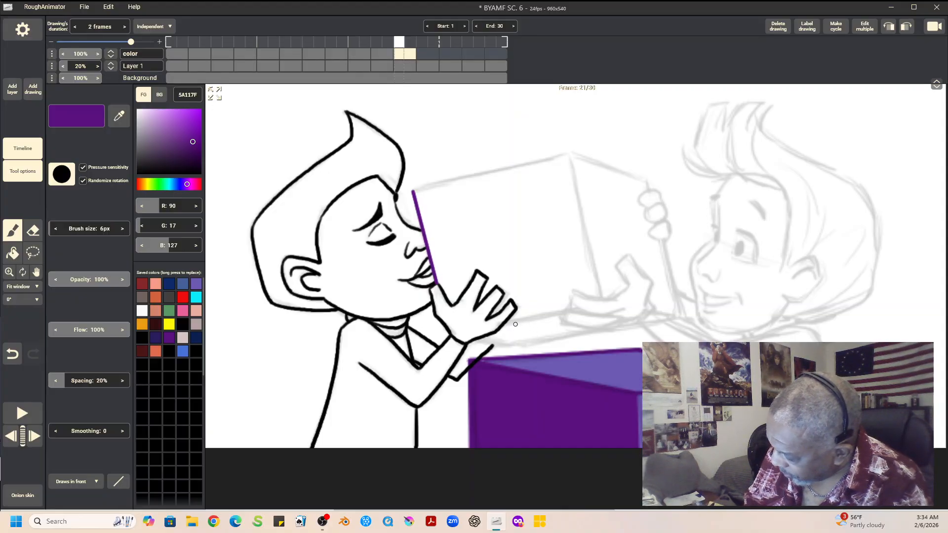
left_click_drag(501, 325, 561, 313)
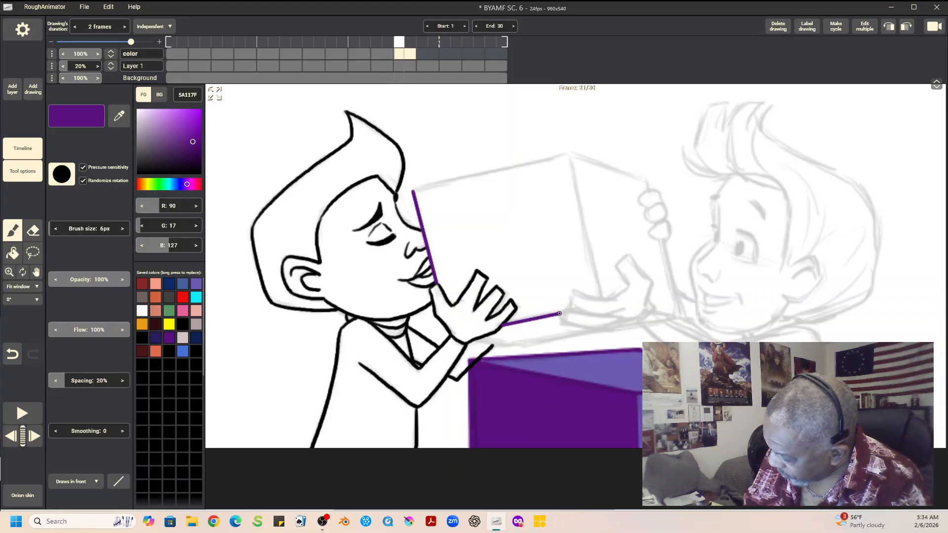
left_click_drag(472, 340, 507, 346)
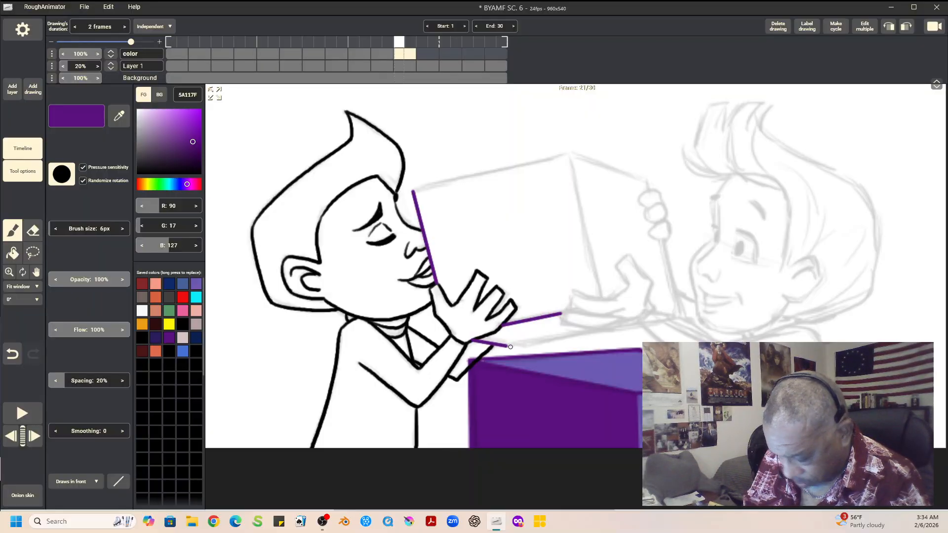
left_click_drag(506, 347, 591, 331)
left_click_drag(567, 154, 603, 299)
mouse_move(412, 191)
left_mouse_down()
mouse_move(570, 154)
mouse_move(649, 189)
left_mouse_up()
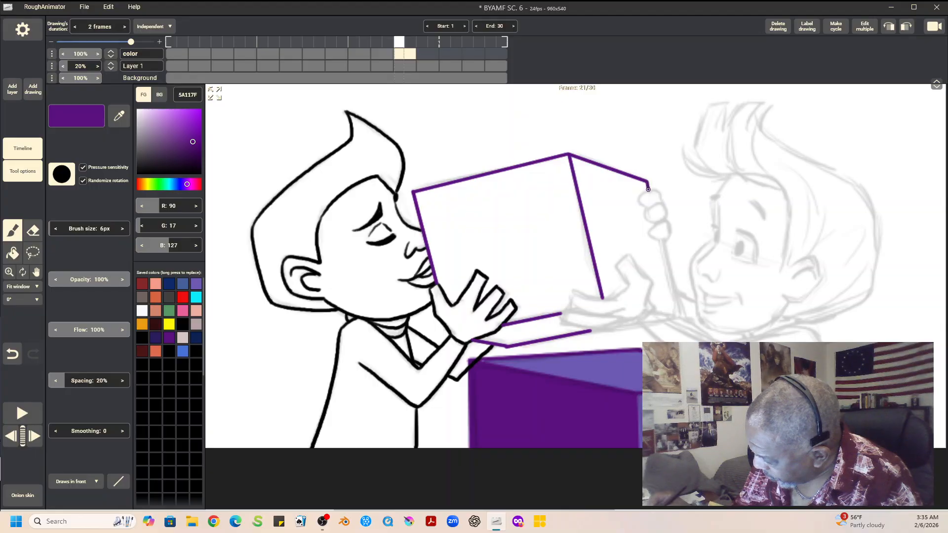
mouse_move(662, 241)
left_mouse_down()
mouse_move(681, 315)
mouse_move(667, 313)
mouse_move(681, 315)
left_mouse_up()
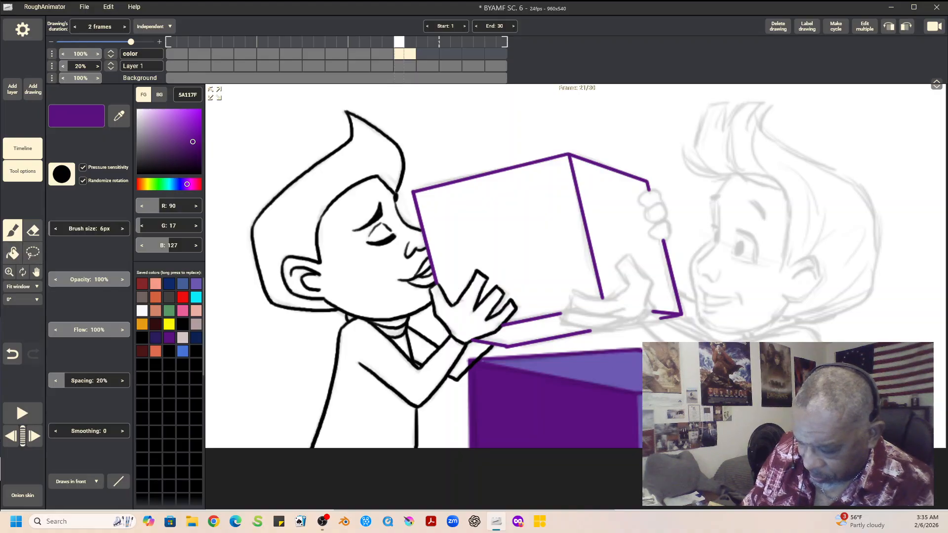
left_click(119, 482)
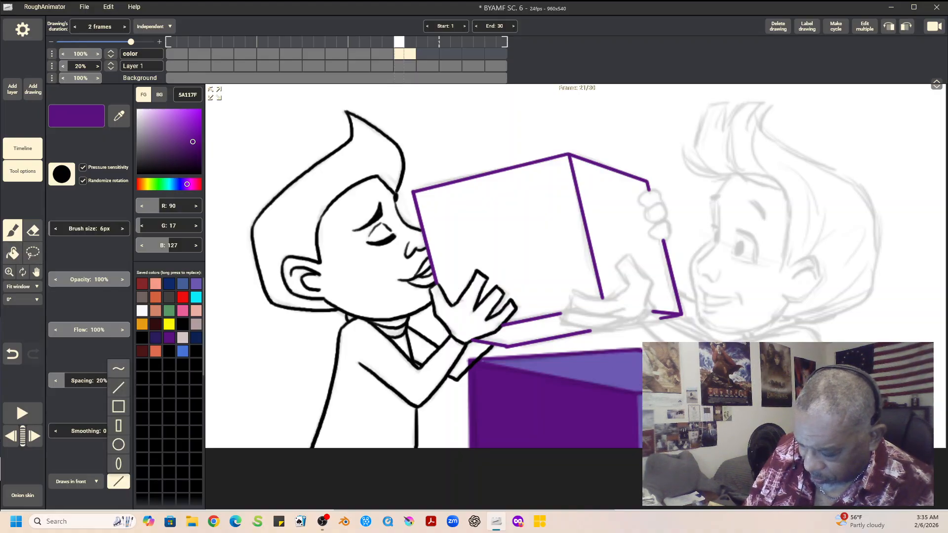
left_click(119, 369)
Step: Fill the boy's hair with black and his face with the orange-brown skin color D4623E
left_click(13, 253)
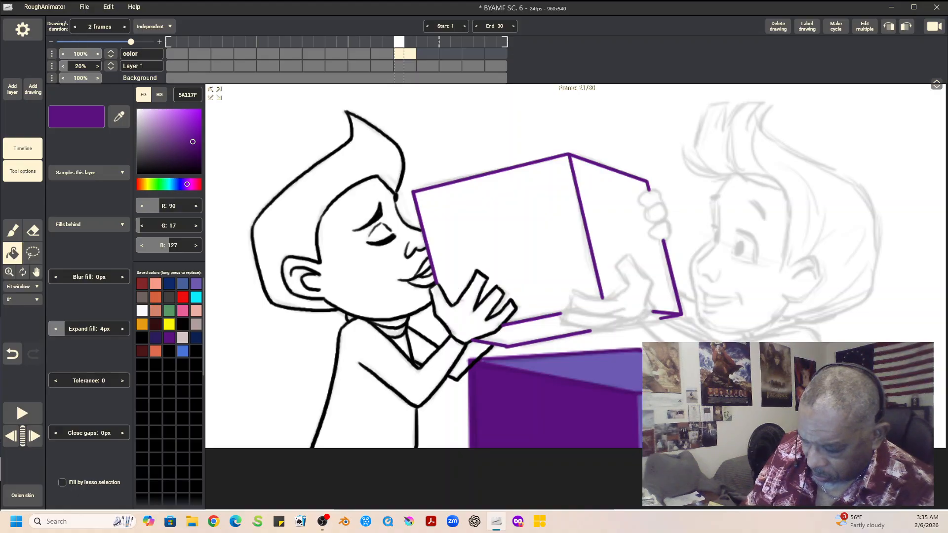
left_click(183, 324)
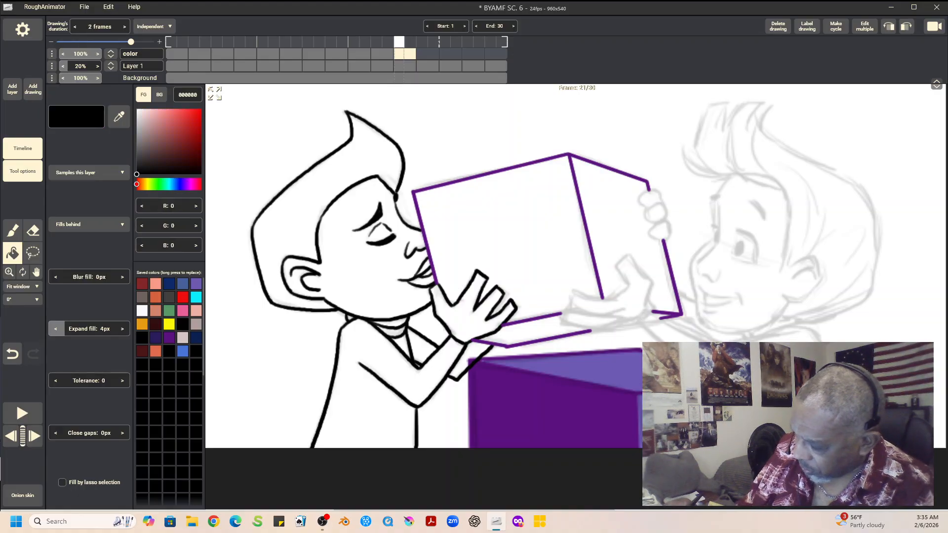
left_click(300, 217)
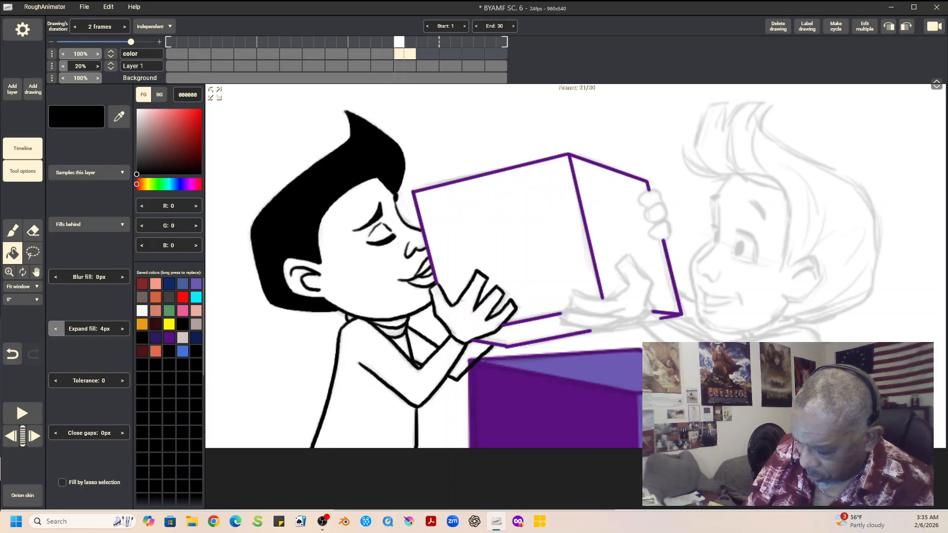
left_click(155, 297)
left_click(349, 266)
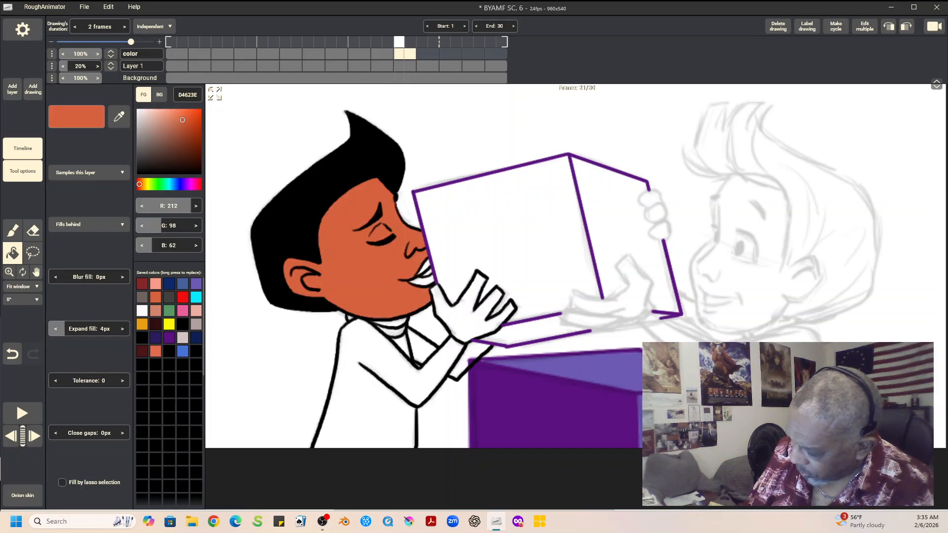
Step: Fill the dark-haired boy's hand with skin color D4623E and his lips with dark red 852727
left_click(467, 316)
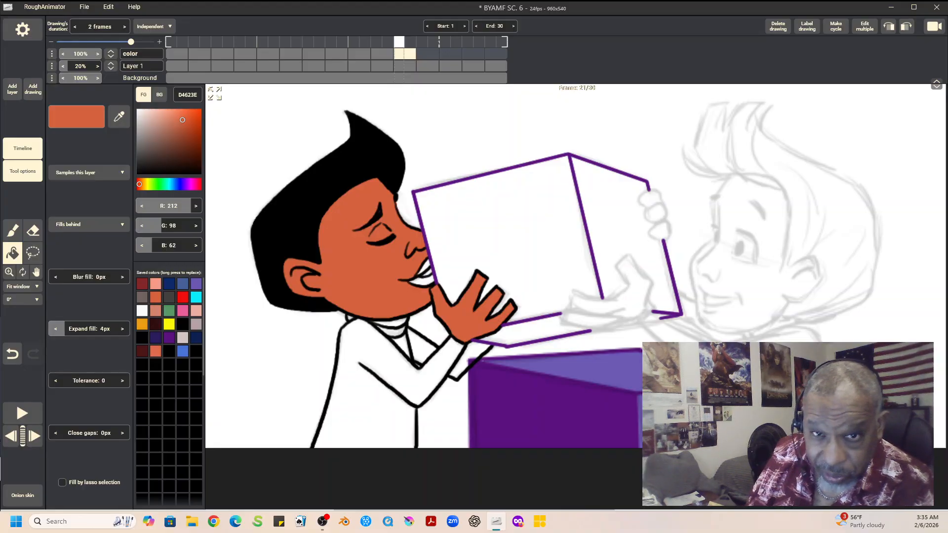
left_click(143, 284)
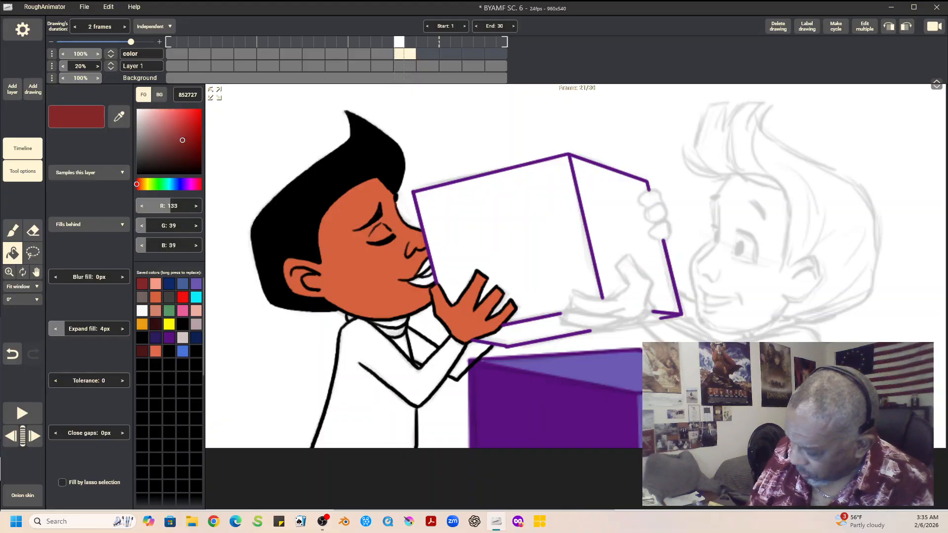
left_click(423, 268)
left_click(420, 280)
left_click(142, 311)
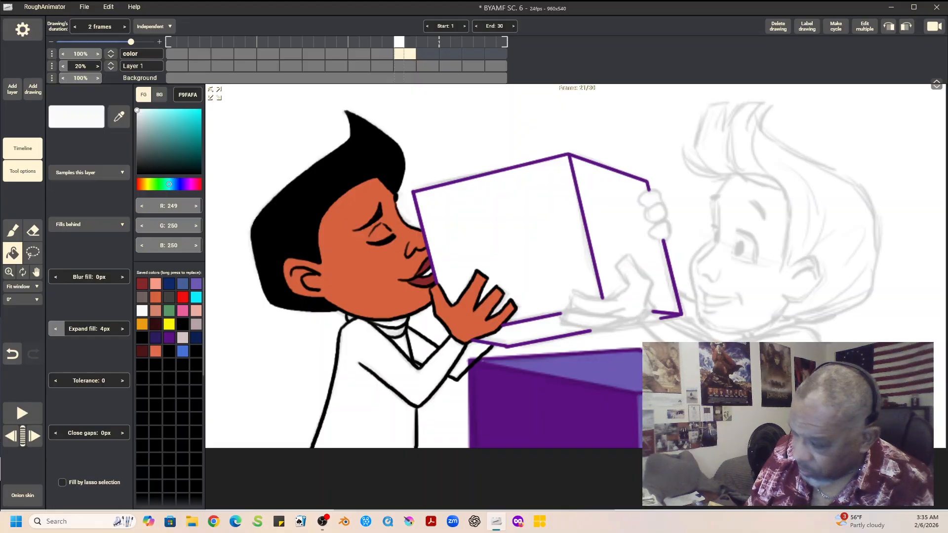
key("Left")
key("Right")
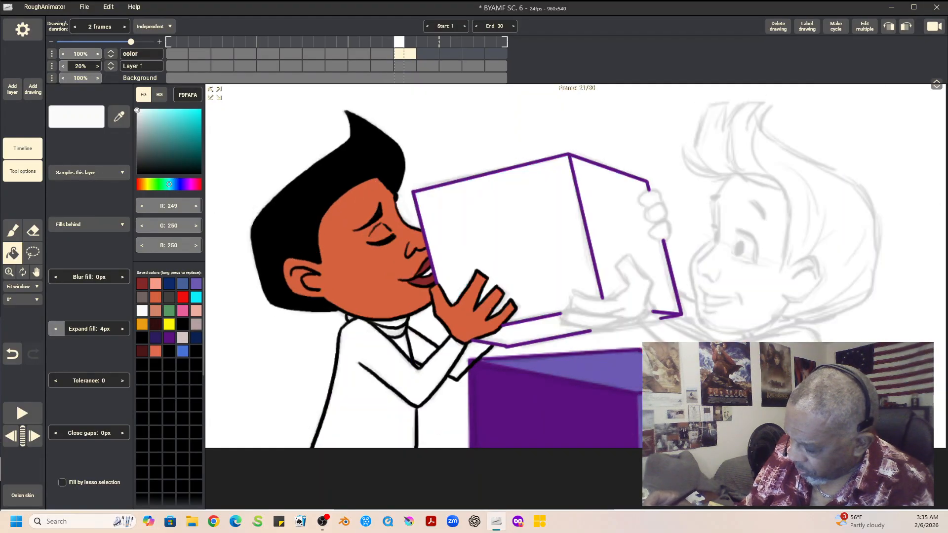
Step: Fill the dark-haired boy's collar, torso and both sleeves with purple 5A117F
left_click(169, 338)
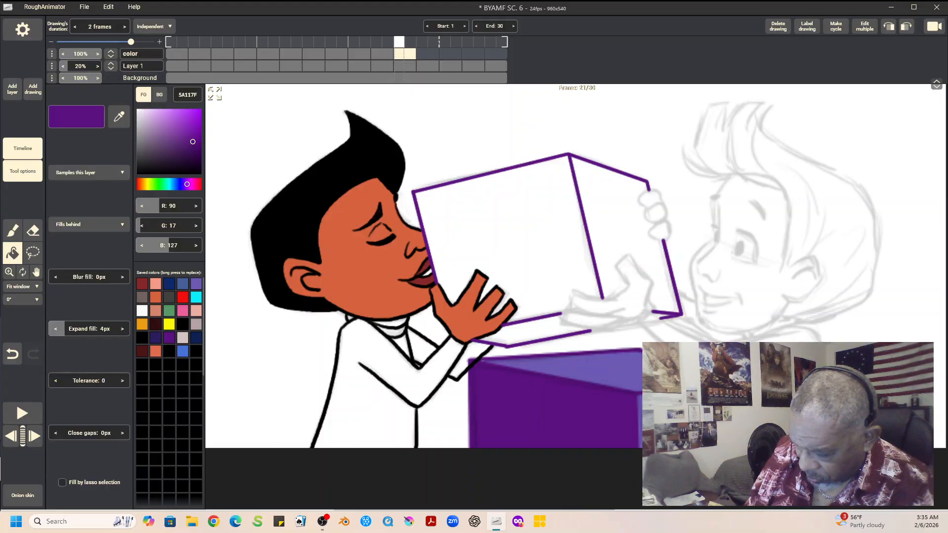
left_click(396, 323)
left_click(395, 332)
left_click(421, 347)
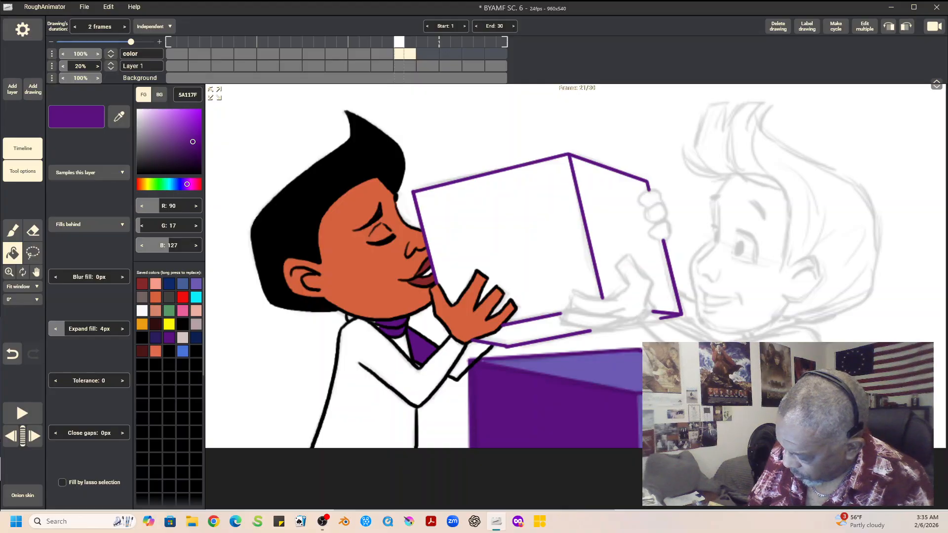
left_click(373, 400)
left_click(466, 362)
left_click(403, 343)
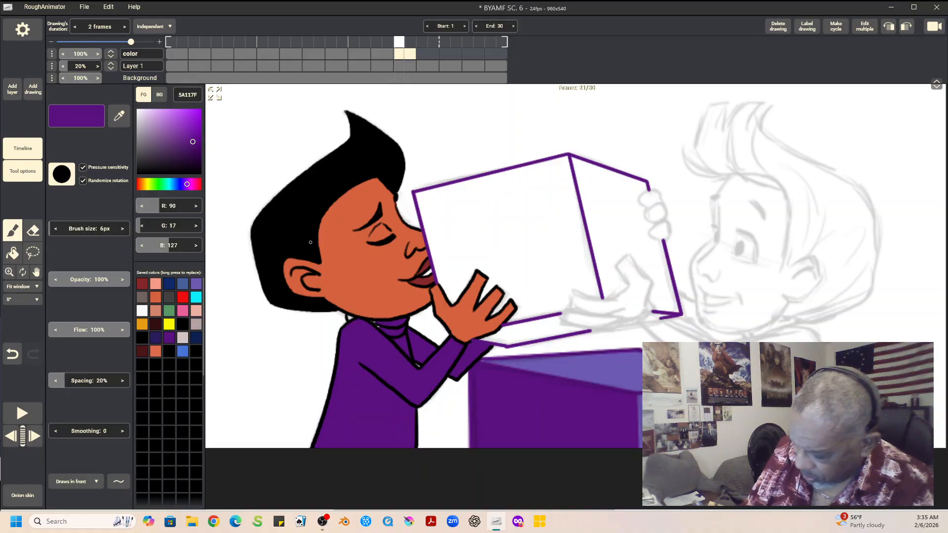
Step: Outline the second boy's face, nose and ear in D4623E with the brush set to draw behind, using frame 19 as color reference
left_click(76, 482)
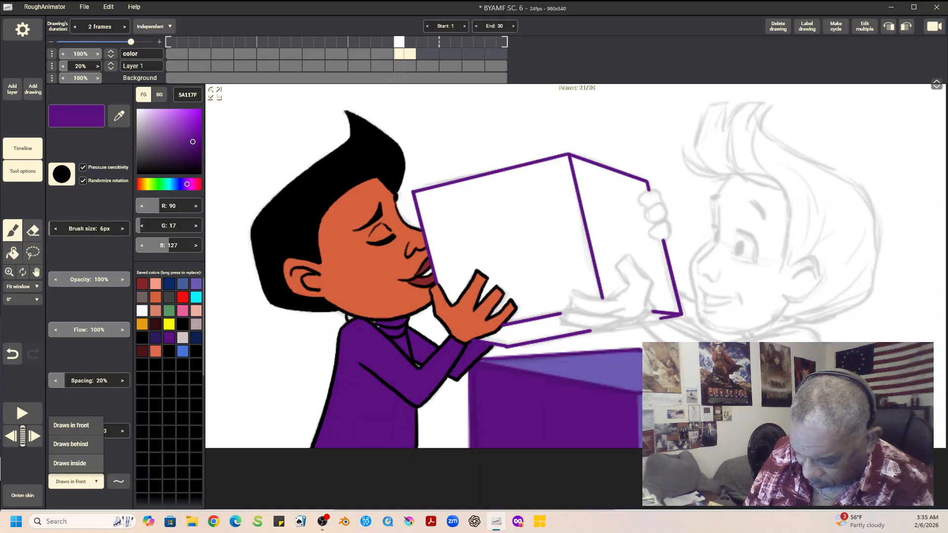
left_click(71, 444)
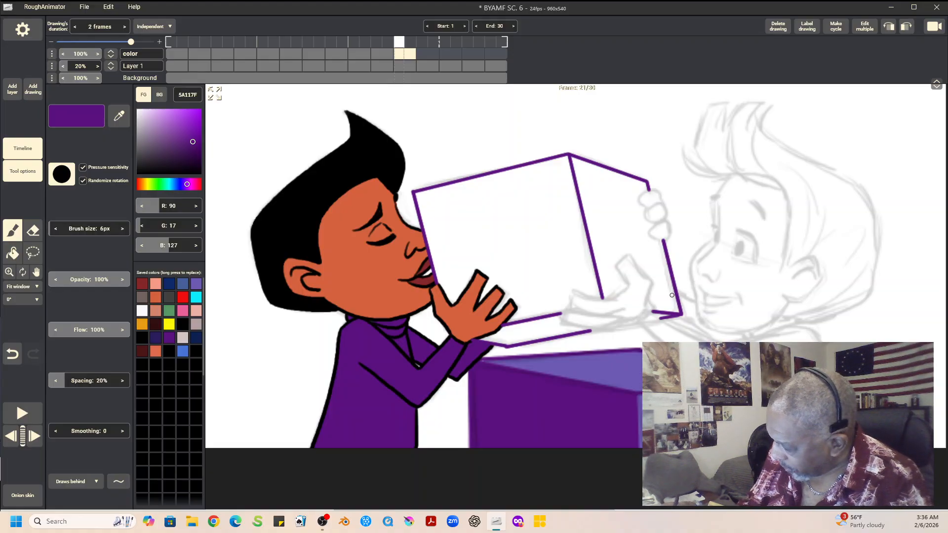
left_click(36, 272)
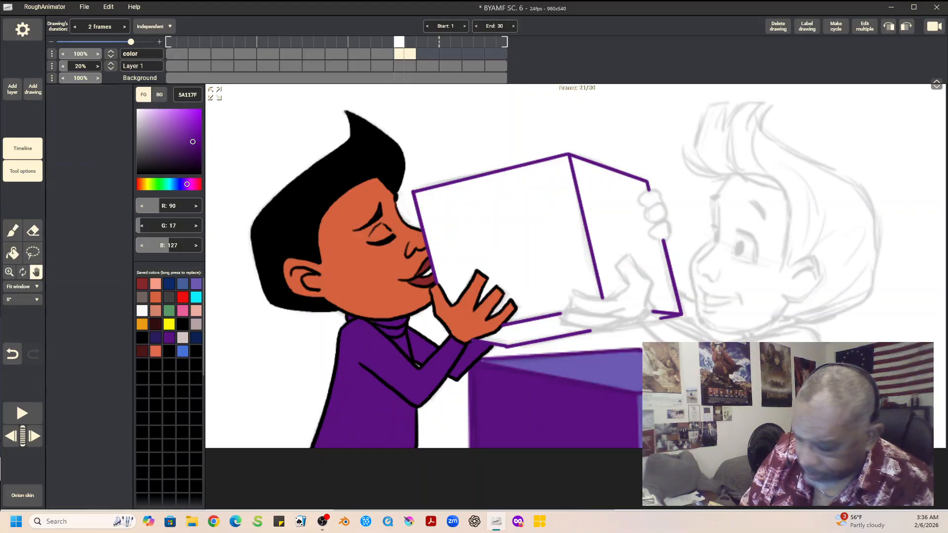
left_click_drag(612, 266, 330, 275)
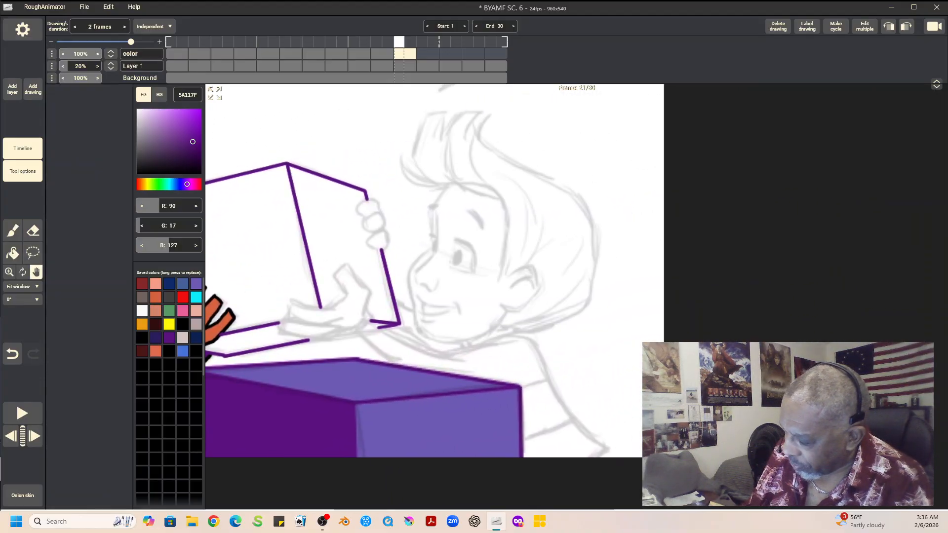
key("Left")
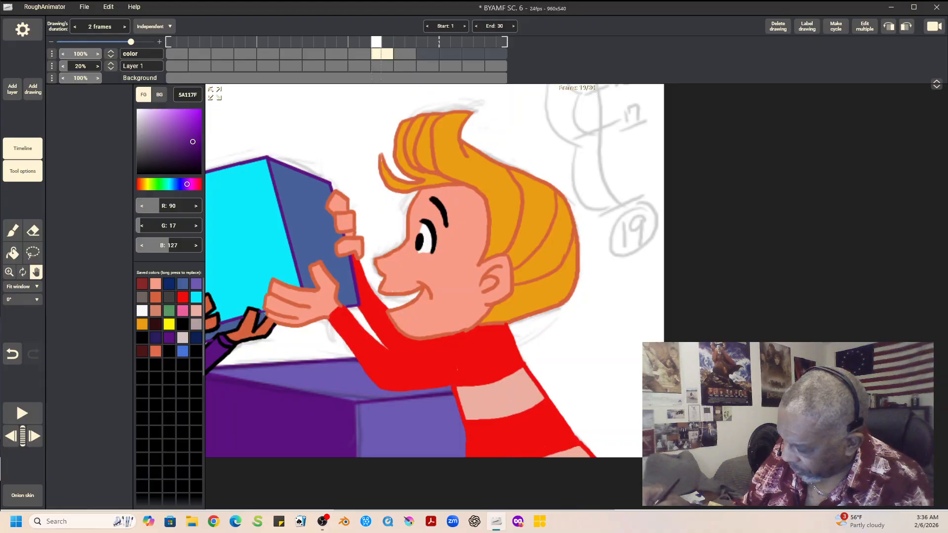
key("Right")
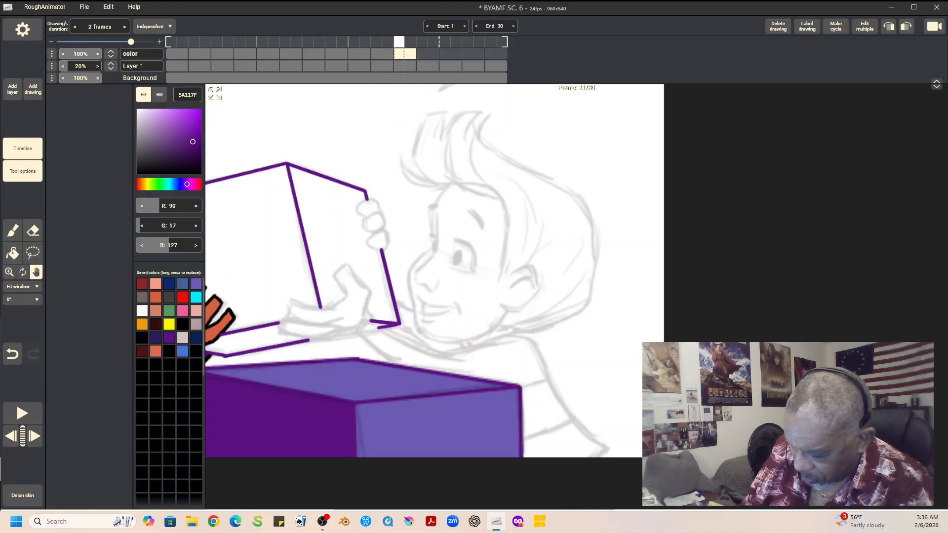
left_click(156, 297)
left_click(12, 230)
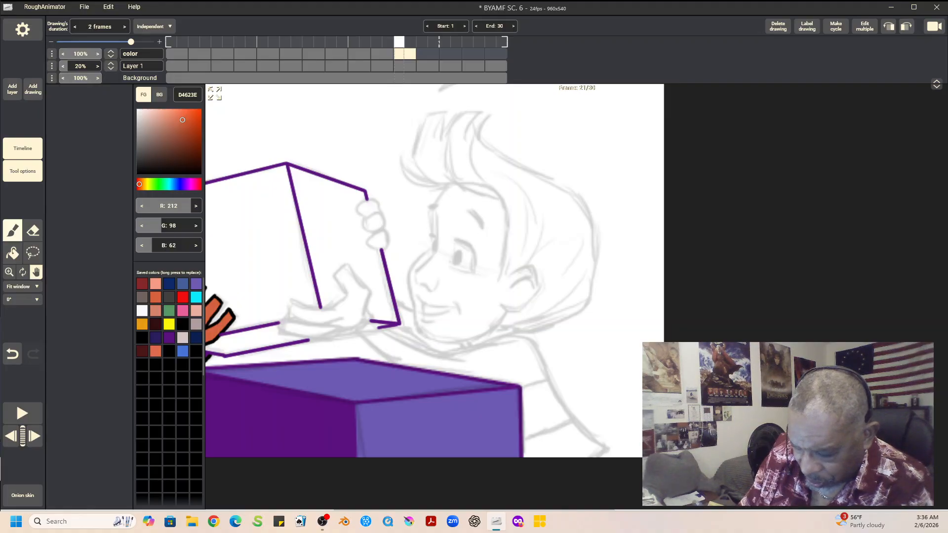
mouse_move(448, 185)
left_mouse_down()
mouse_move(429, 206)
mouse_move(438, 241)
mouse_move(424, 264)
mouse_move(437, 252)
mouse_move(416, 283)
mouse_move(433, 291)
mouse_move(438, 279)
mouse_move(421, 258)
mouse_move(432, 249)
mouse_move(408, 280)
mouse_move(426, 337)
mouse_move(457, 341)
mouse_move(495, 324)
mouse_move(508, 309)
mouse_move(510, 275)
mouse_move(532, 265)
mouse_move(539, 287)
mouse_move(526, 277)
mouse_move(532, 284)
mouse_move(512, 312)
mouse_move(539, 287)
left_mouse_up()
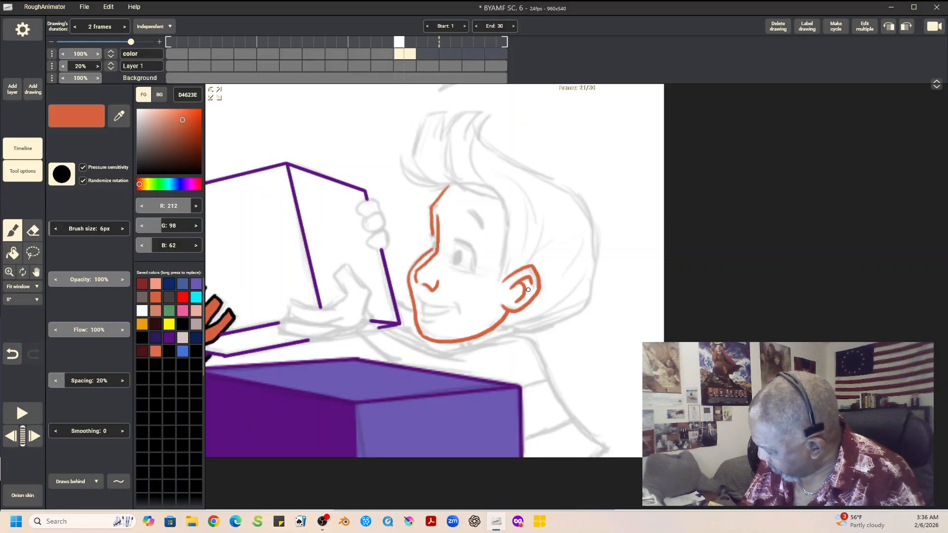
Step: Outline the second boy's open hand under the box in D4623E, switching the brush to draw in front for its lower edge
mouse_move(365, 317)
left_mouse_down()
mouse_move(371, 295)
mouse_move(344, 267)
mouse_move(368, 291)
mouse_move(344, 290)
mouse_move(349, 298)
left_mouse_up()
mouse_move(292, 301)
left_mouse_down()
mouse_move(325, 310)
mouse_move(345, 295)
mouse_move(287, 311)
mouse_move(305, 323)
mouse_move(330, 319)
left_mouse_up()
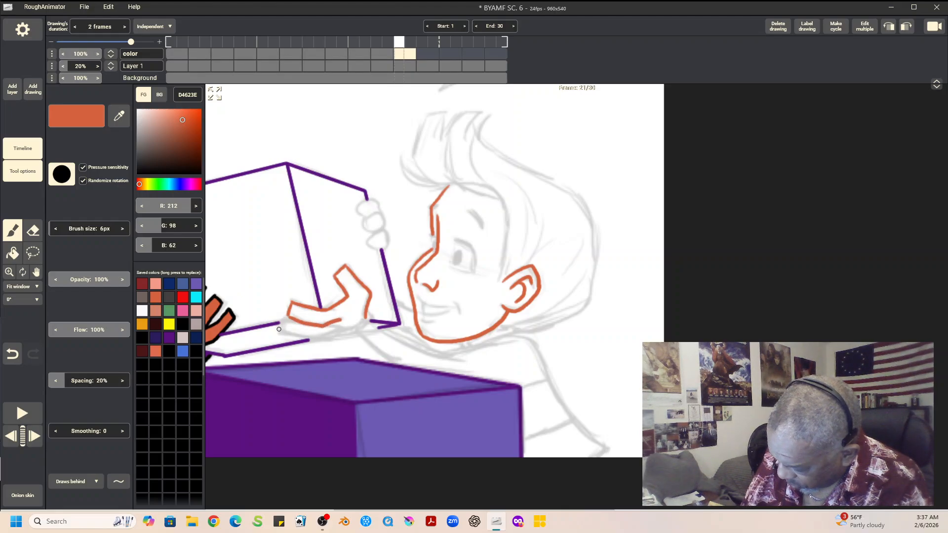
left_click(74, 481)
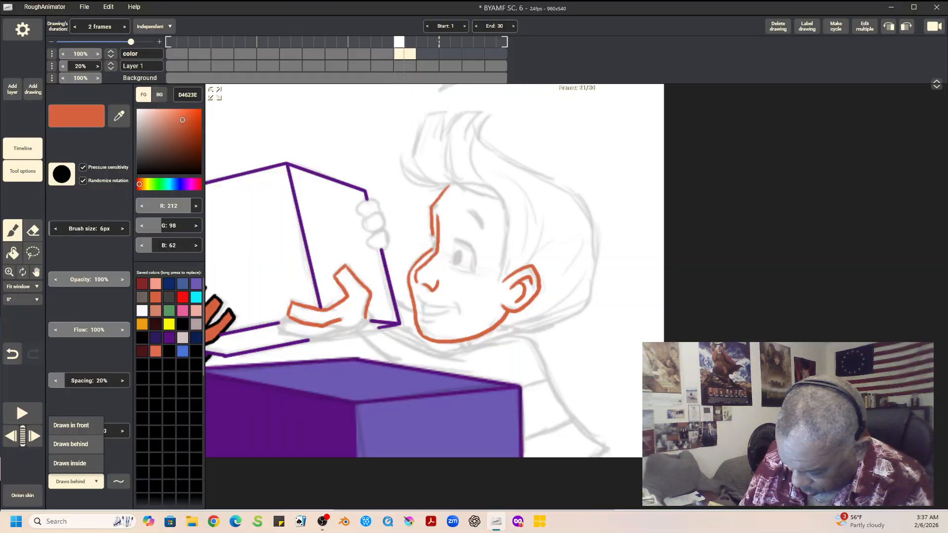
left_click(71, 425)
mouse_move(279, 329)
left_mouse_down()
mouse_move(288, 315)
mouse_move(302, 337)
mouse_move(316, 340)
mouse_move(356, 332)
mouse_move(365, 319)
left_mouse_up()
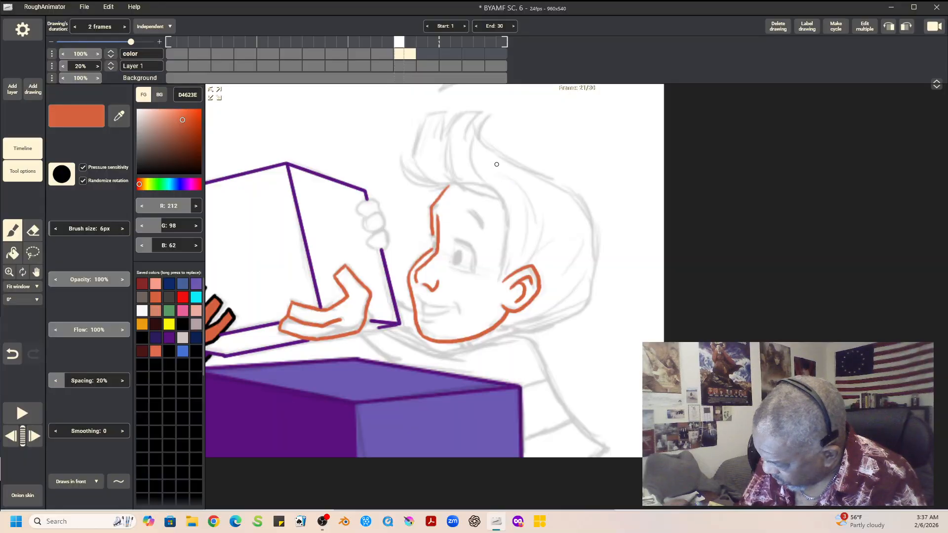
Step: Ink the second boy's hairline, upswept front locks and top of the hair in D4623E
mouse_move(479, 113)
left_mouse_down()
mouse_move(465, 130)
mouse_move(462, 113)
mouse_move(447, 132)
mouse_move(447, 174)
mouse_move(505, 200)
mouse_move(502, 284)
left_mouse_up()
mouse_move(445, 114)
left_mouse_down()
mouse_move(443, 112)
mouse_move(425, 117)
mouse_move(412, 152)
mouse_move(425, 177)
mouse_move(408, 171)
mouse_move(425, 180)
mouse_move(401, 157)
mouse_move(414, 184)
mouse_move(448, 188)
left_mouse_up()
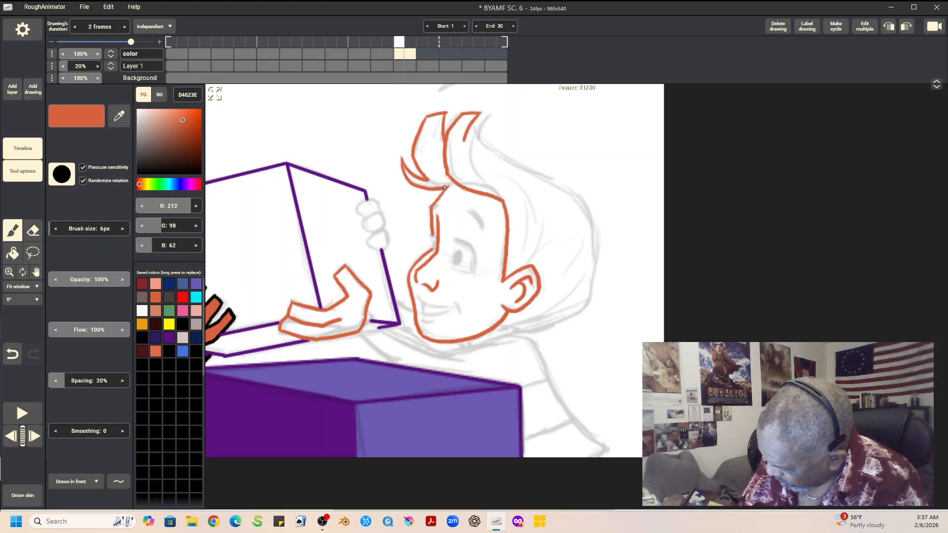
mouse_move(464, 139)
left_mouse_down()
mouse_move(493, 118)
mouse_move(475, 150)
mouse_move(500, 197)
left_mouse_up()
left_click_drag(479, 140, 583, 202)
mouse_move(518, 166)
left_mouse_down()
mouse_move(539, 207)
mouse_move(522, 265)
left_mouse_up()
Step: Compare the hair with frame 19, then ink the remaining inner strands and the back of the second boy's hair
key("Left")
key("Left")
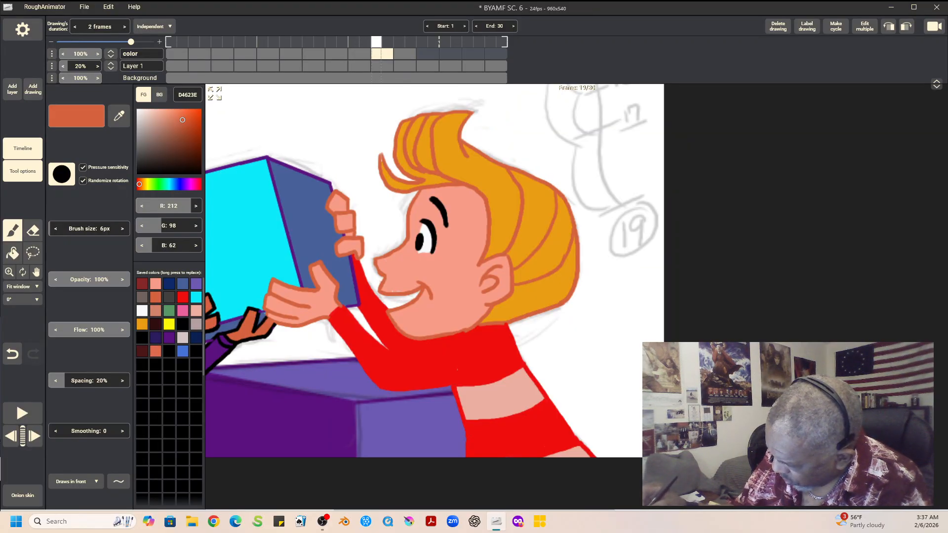
key("Right")
key("Right")
mouse_move(564, 188)
left_mouse_down()
mouse_move(571, 238)
mouse_move(541, 280)
left_mouse_up()
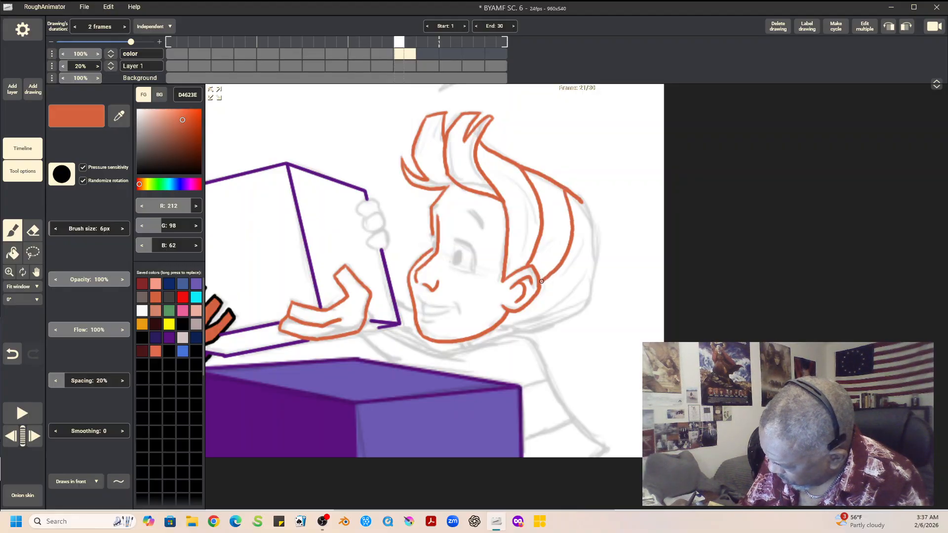
mouse_move(580, 198)
left_mouse_down()
mouse_move(594, 227)
mouse_move(587, 266)
mouse_move(563, 299)
mouse_move(507, 324)
left_mouse_up()
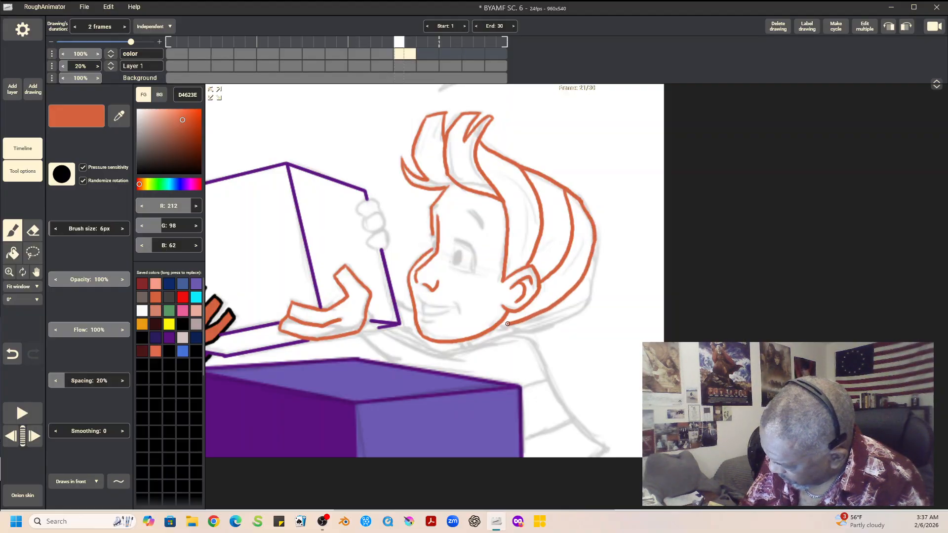
mouse_move(593, 241)
left_mouse_down()
mouse_move(588, 295)
mouse_move(576, 314)
mouse_move(510, 324)
left_mouse_up()
Step: Outline the second boy's smiling mouth and the fingers gripping the box's far edge in D4623E
mouse_move(416, 292)
left_mouse_down()
mouse_move(459, 311)
mouse_move(426, 312)
mouse_move(433, 315)
mouse_move(459, 303)
mouse_move(427, 324)
mouse_move(437, 322)
left_mouse_up()
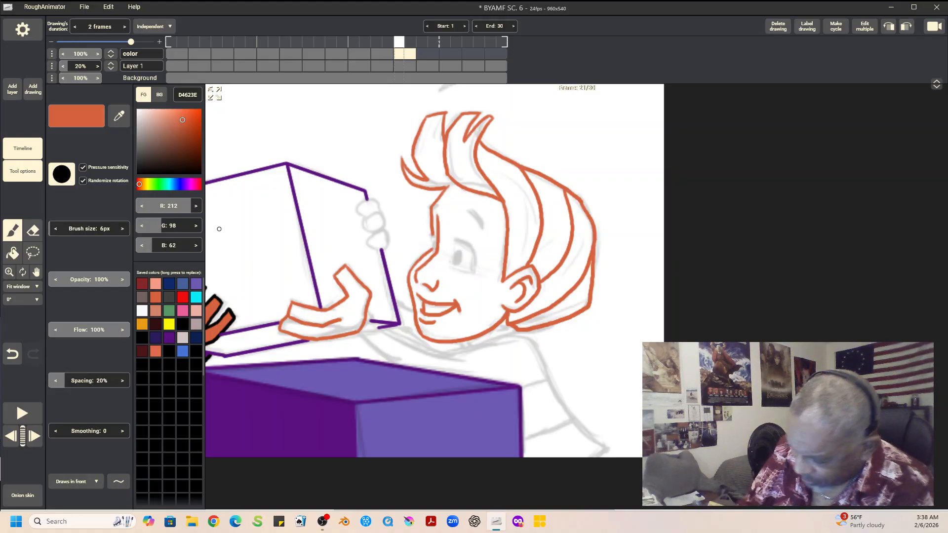
mouse_move(377, 234)
left_mouse_down()
mouse_move(371, 248)
mouse_move(386, 236)
mouse_move(387, 247)
mouse_move(362, 223)
mouse_move(383, 219)
mouse_move(384, 230)
mouse_move(362, 217)
mouse_move(361, 202)
mouse_move(374, 200)
mouse_move(381, 213)
left_mouse_up()
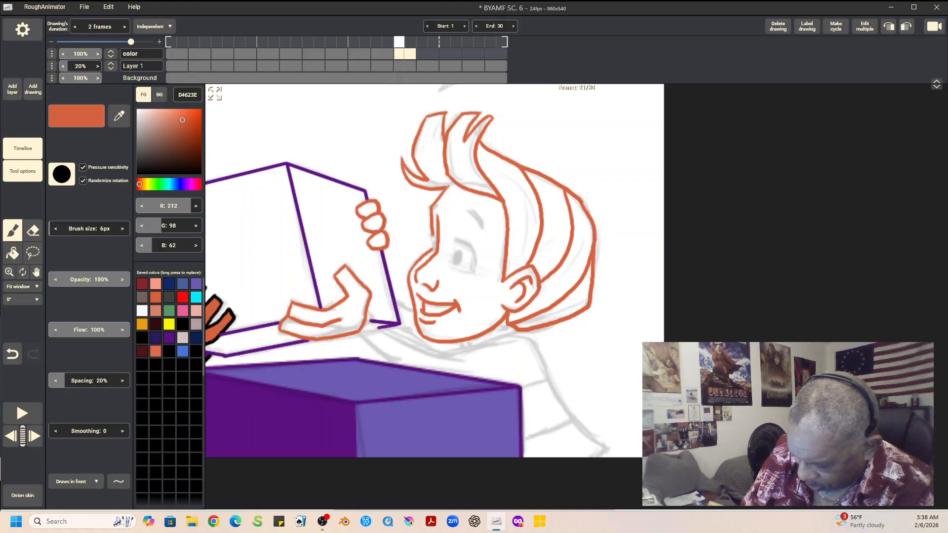
Step: Ink the second boy's eyes and both eyebrows in black, checking them against frame 19
left_click(183, 325)
mouse_move(457, 258)
left_mouse_down()
mouse_move(467, 242)
mouse_move(475, 272)
left_mouse_up()
mouse_move(456, 240)
left_mouse_down()
mouse_move(467, 243)
mouse_move(432, 234)
mouse_move(434, 247)
left_mouse_up()
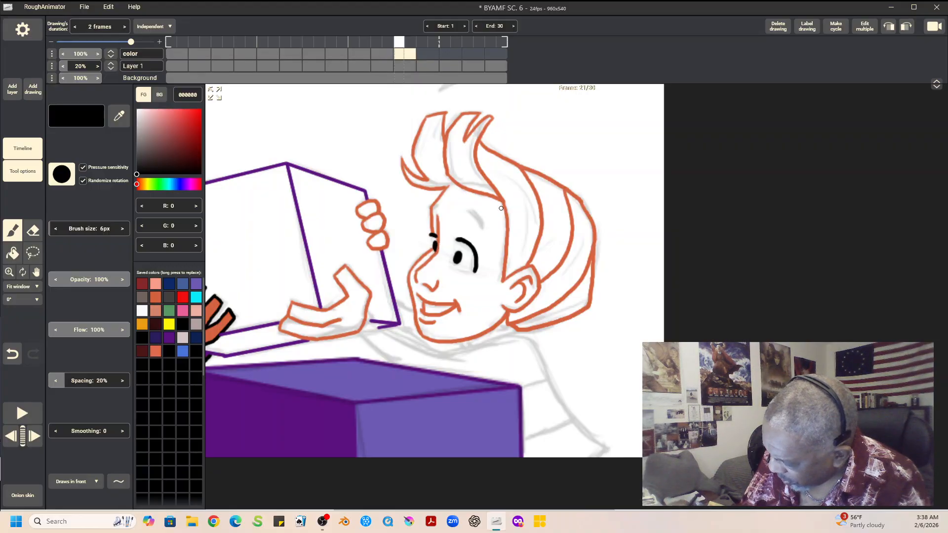
left_click_drag(467, 210, 482, 225)
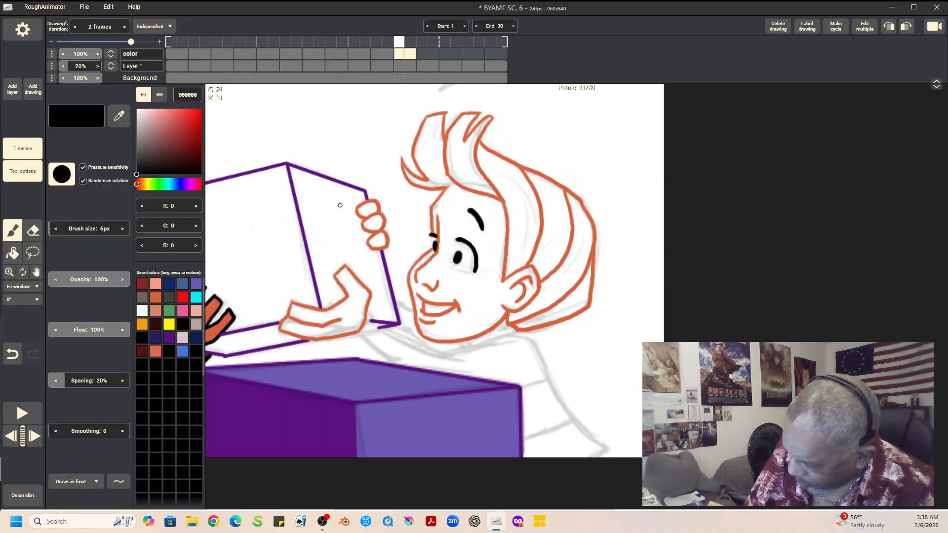
key("Left")
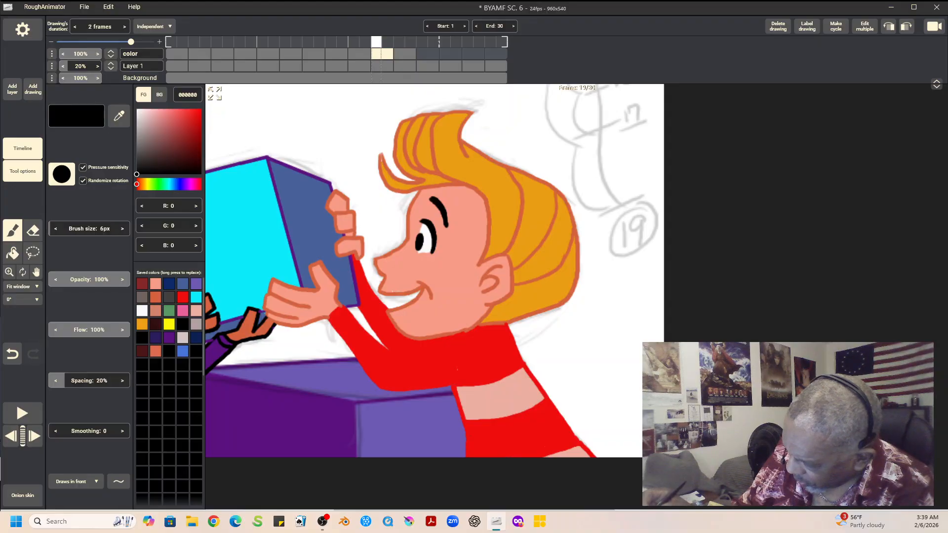
key("Right")
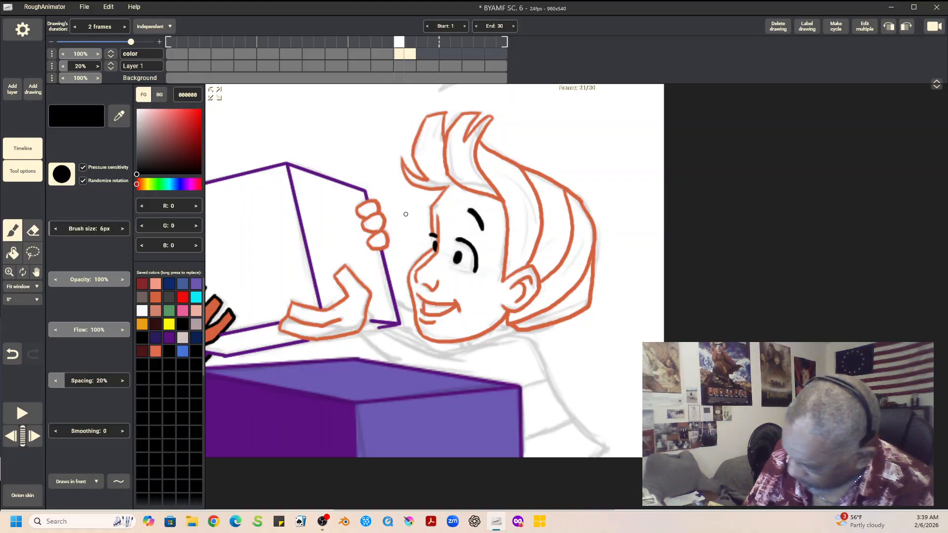
left_click_drag(429, 209, 440, 204)
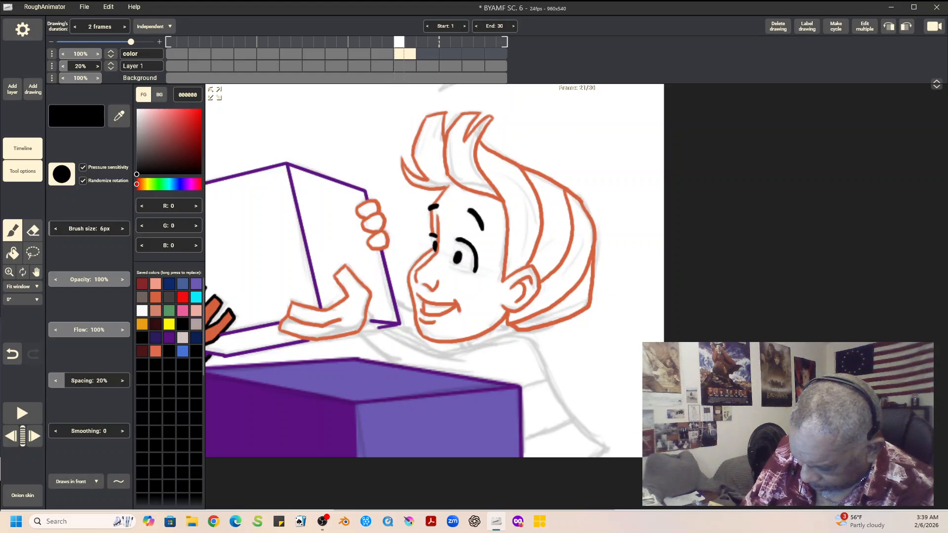
Step: Outline the second boy's sleeve, shirt front and collar in red EF0E0E
left_click(183, 297)
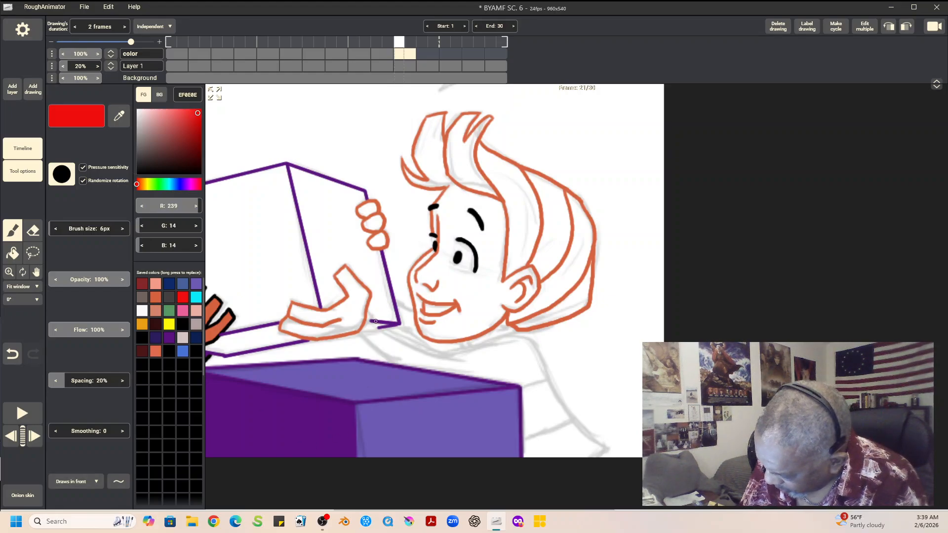
mouse_move(367, 318)
left_mouse_down()
mouse_move(403, 345)
mouse_move(451, 356)
mouse_move(522, 333)
left_mouse_up()
mouse_move(357, 334)
left_mouse_down()
mouse_move(413, 391)
mouse_move(477, 388)
mouse_move(460, 397)
mouse_move(486, 461)
left_mouse_up()
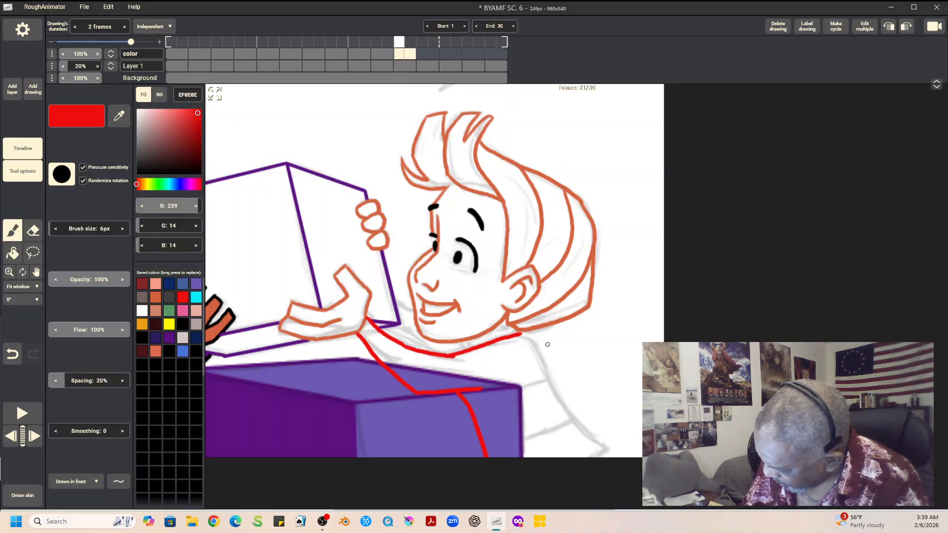
mouse_move(491, 330)
left_mouse_down()
mouse_move(519, 321)
mouse_move(506, 325)
mouse_move(517, 334)
mouse_move(504, 327)
mouse_move(467, 351)
left_mouse_up()
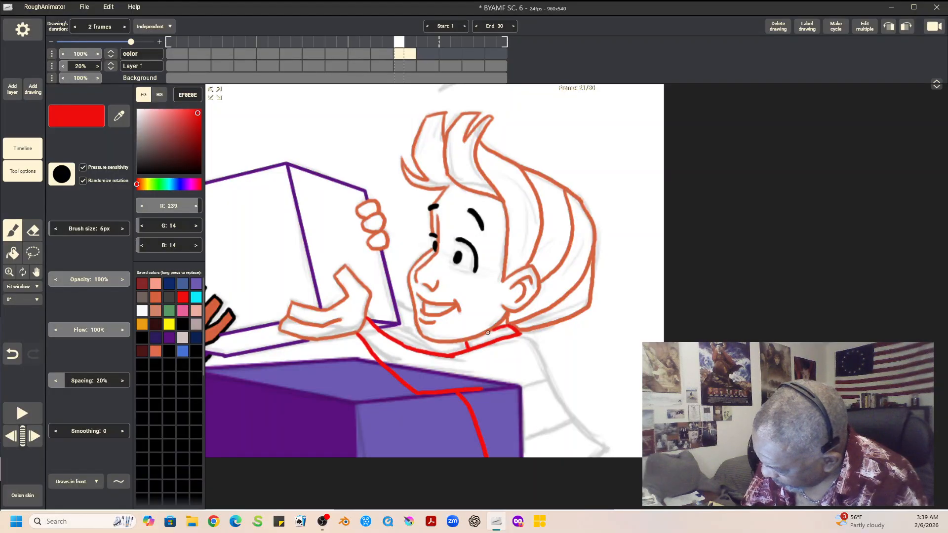
Step: Ink the shirt's back edge and the two curved stripe lines in red, then set the brush to draw behind
mouse_move(519, 334)
left_mouse_down()
mouse_move(569, 414)
mouse_move(605, 448)
mouse_move(600, 457)
left_mouse_up()
mouse_move(482, 443)
left_mouse_down()
mouse_move(521, 440)
mouse_move(569, 418)
left_mouse_up()
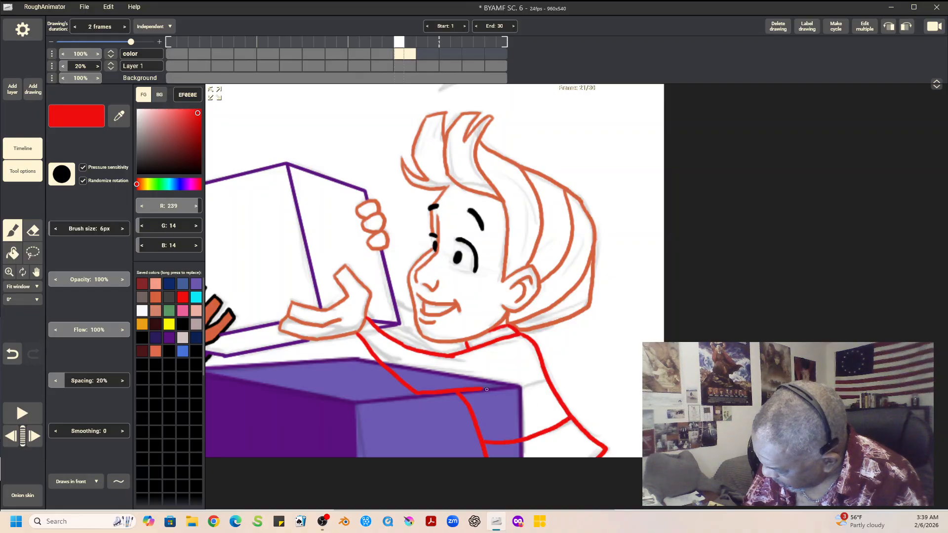
left_click_drag(466, 399, 544, 376)
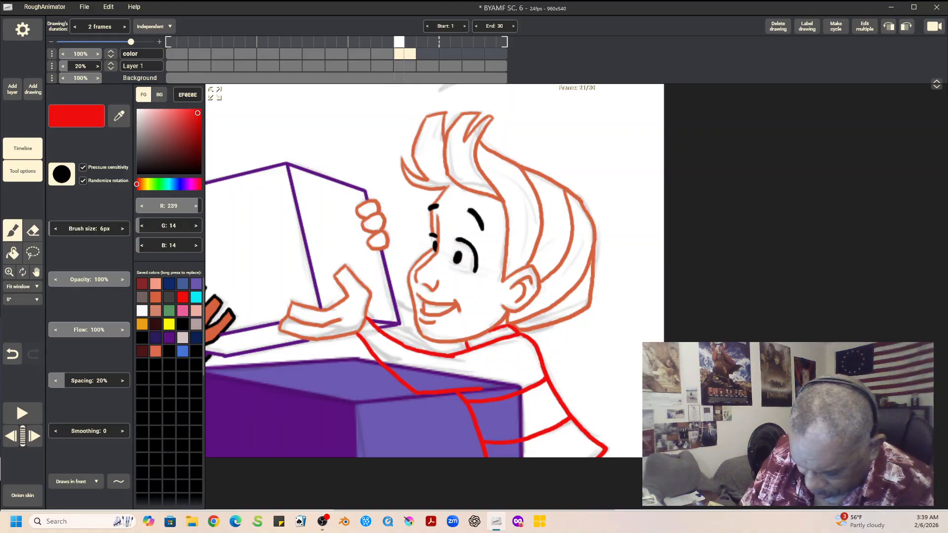
left_click(75, 481)
left_click(76, 445)
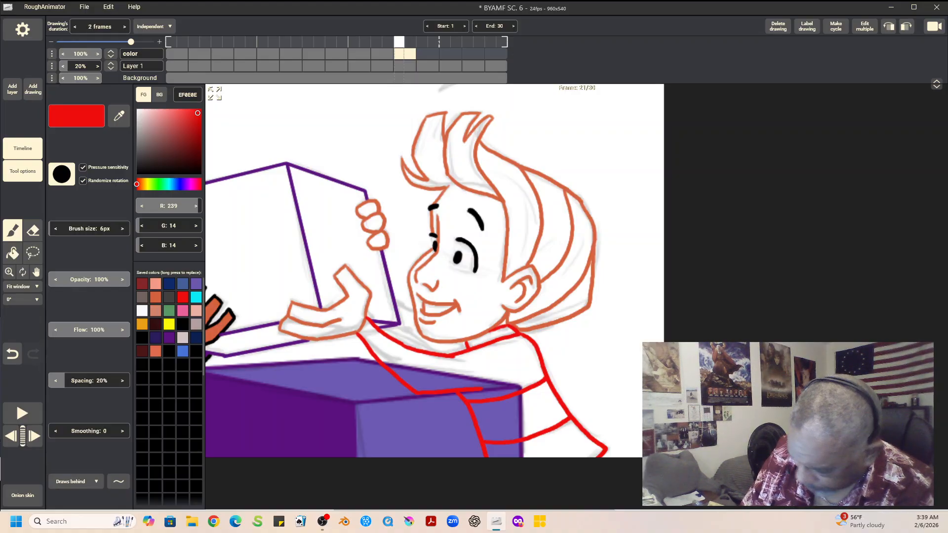
Step: Ink the red shirt line between the box and the second boy's chin, and close his near eye's outline in F79C87
mouse_move(394, 298)
left_mouse_down()
mouse_move(426, 322)
mouse_move(415, 334)
mouse_move(394, 325)
mouse_move(435, 354)
left_mouse_up()
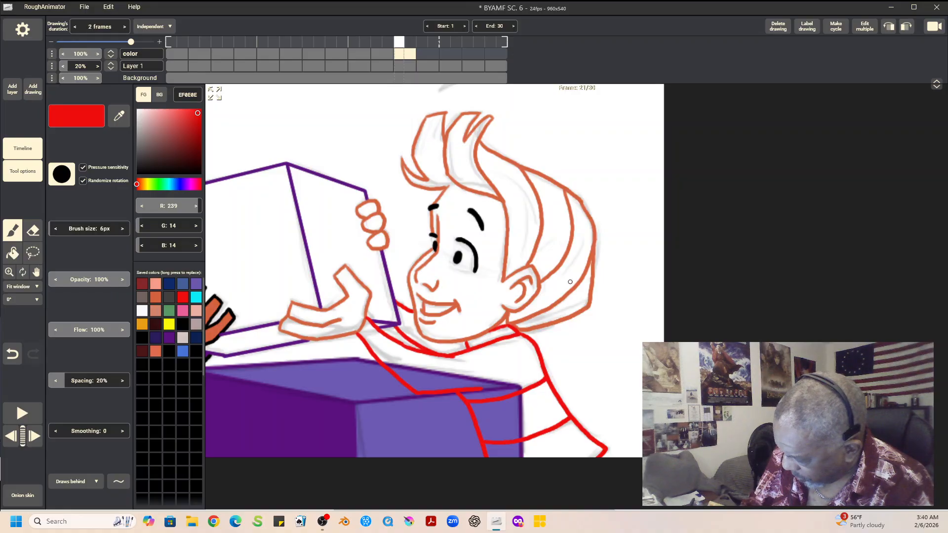
left_click(156, 284)
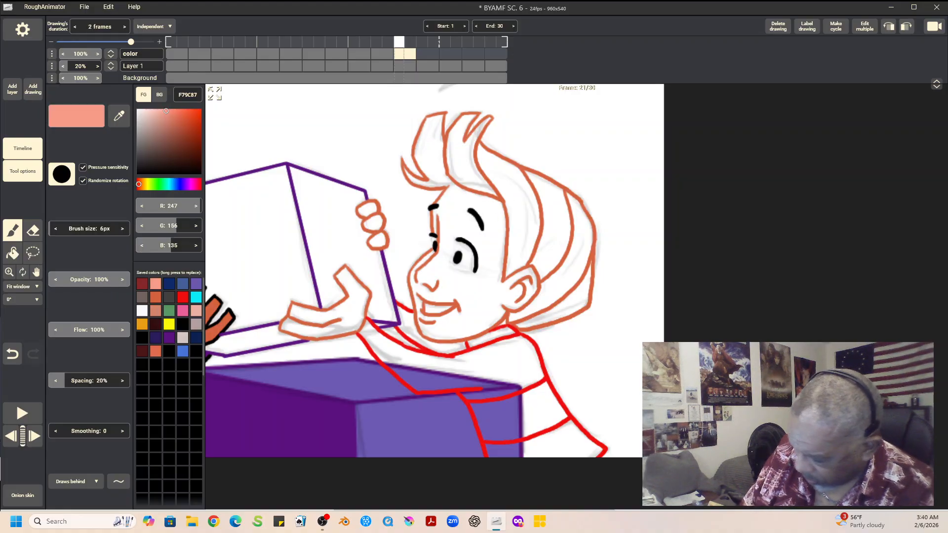
left_click_drag(453, 266, 472, 270)
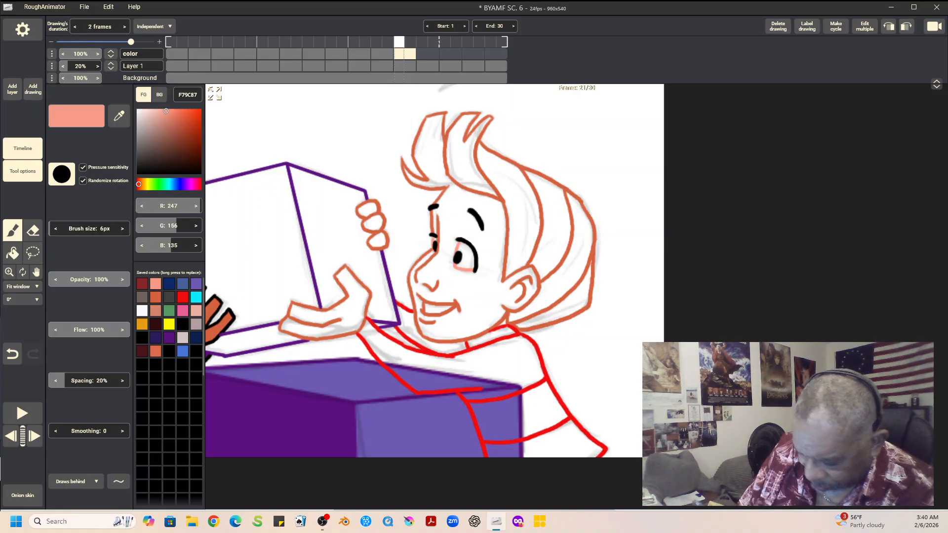
left_click(156, 297)
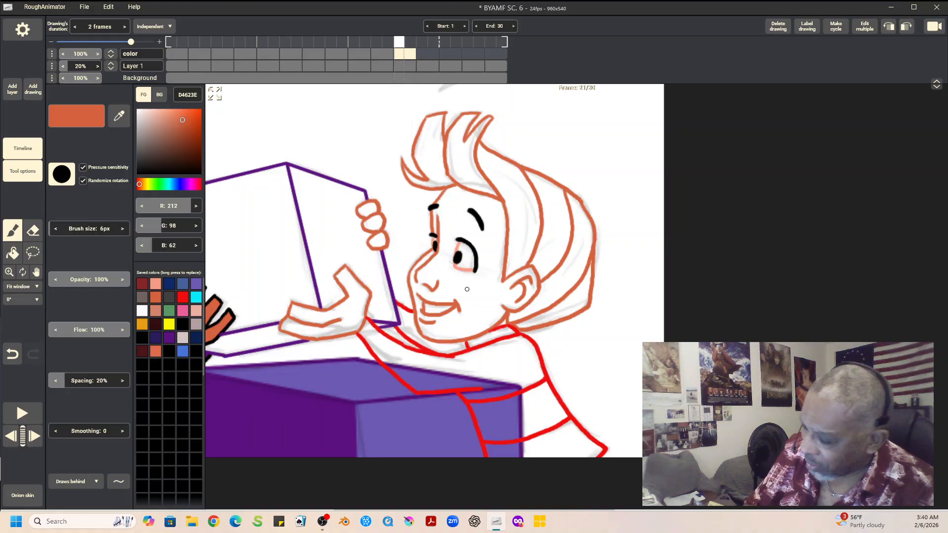
left_click(12, 253)
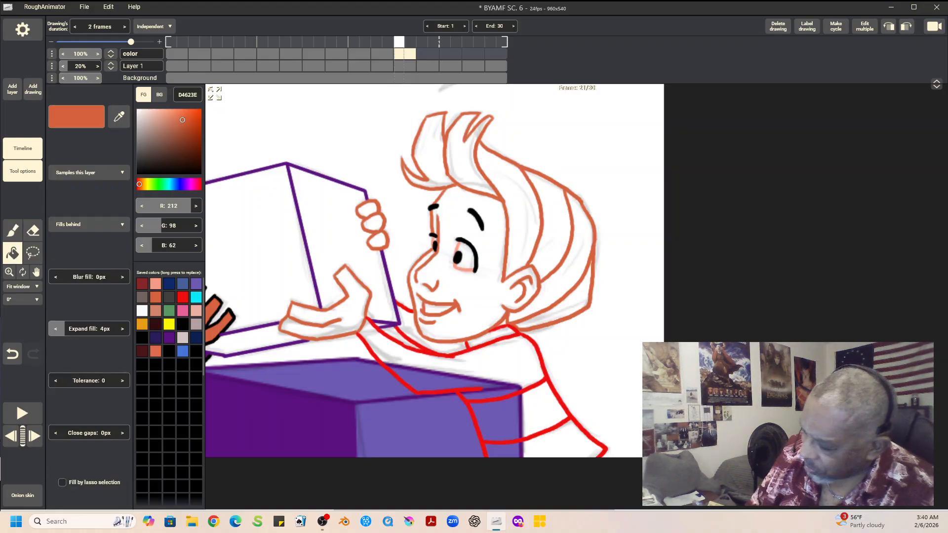
left_click(481, 299)
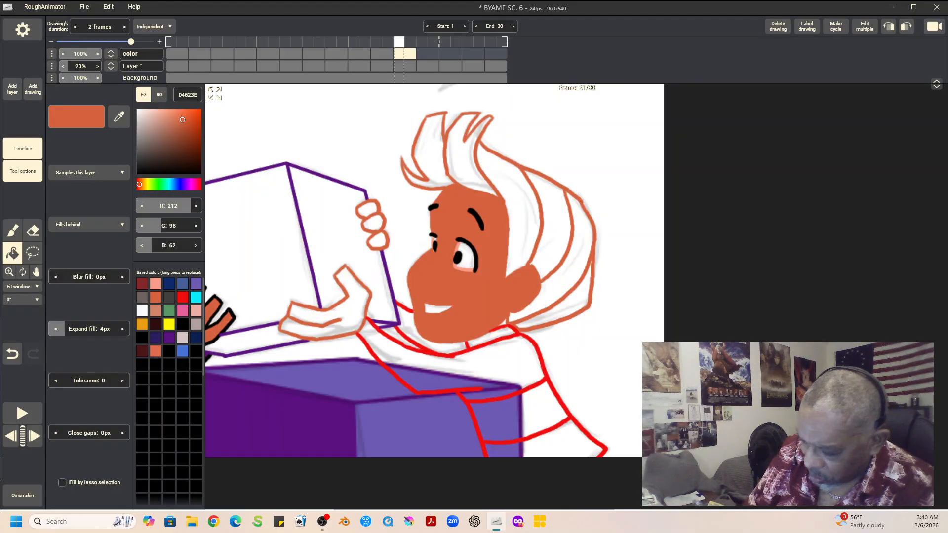
left_click(12, 354)
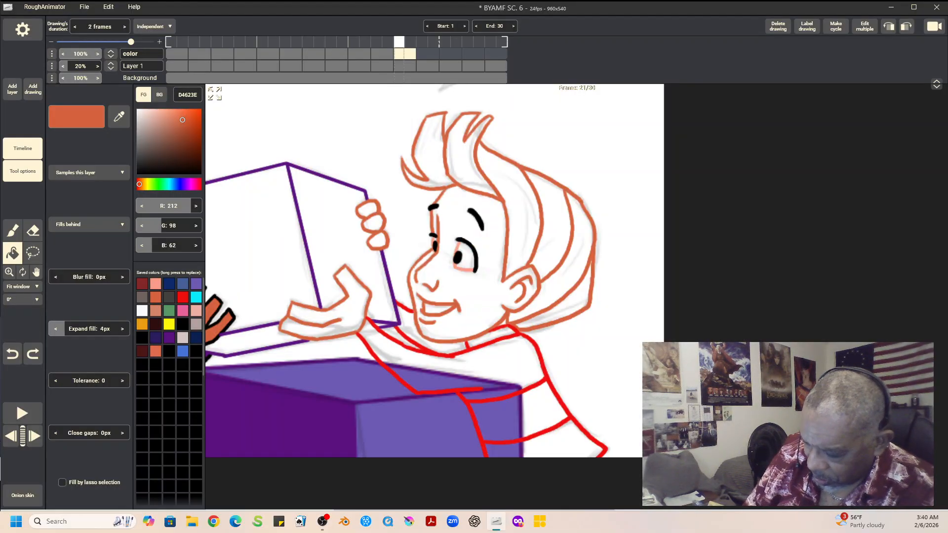
Step: Fill the second boy's face, open hand and the three fingers gripping the box with skin color F79C87
left_click(156, 284)
left_click(482, 298)
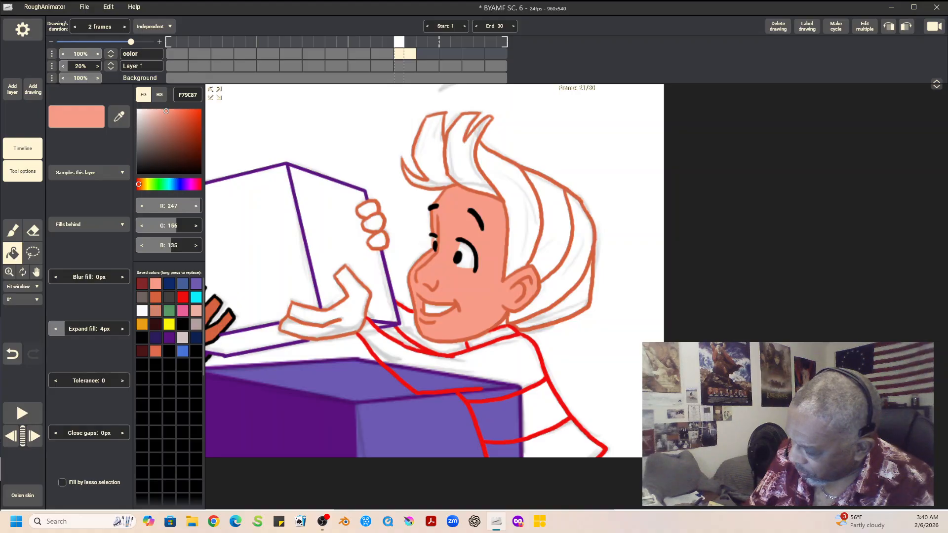
left_click(336, 311)
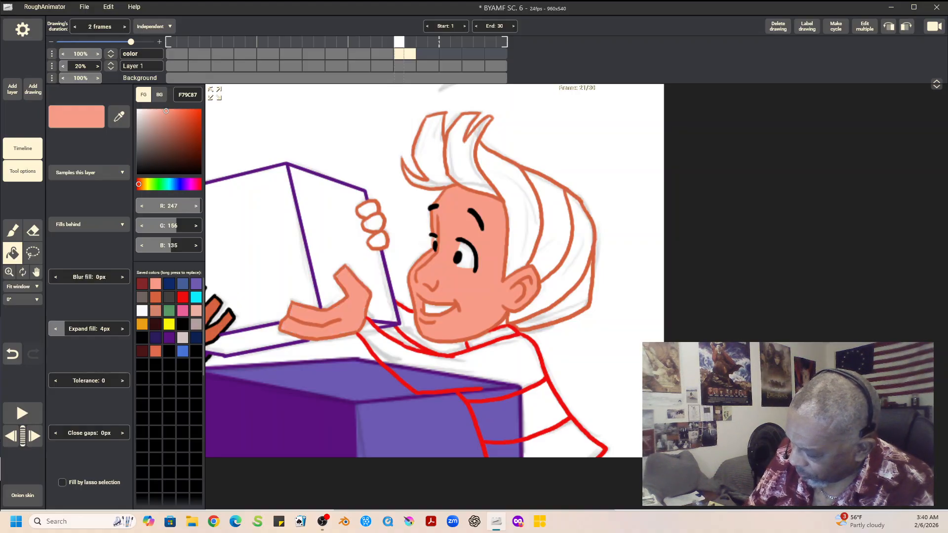
left_click(378, 241)
left_click(373, 223)
left_click(367, 209)
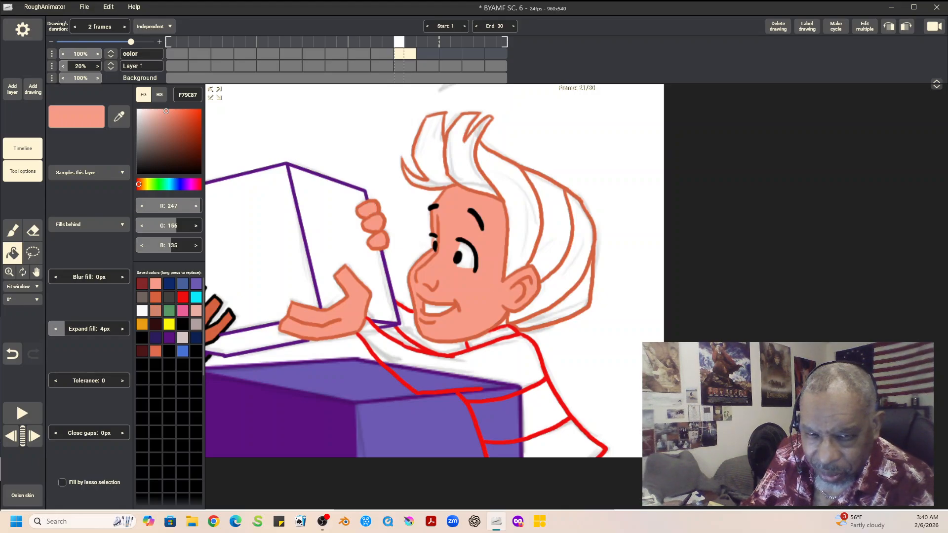
Step: Fill the white of the second boy's near eye and his teeth with F9FAFA
left_click(143, 311)
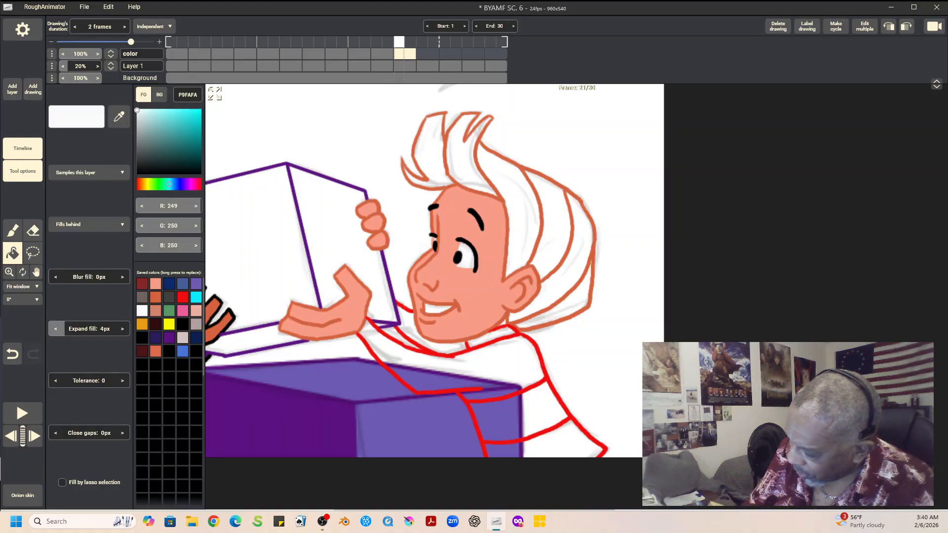
left_click(468, 258)
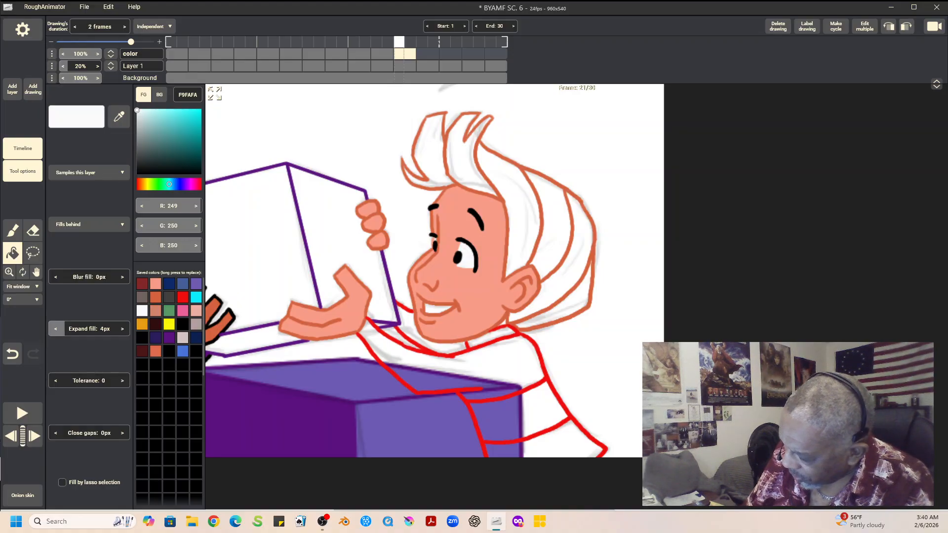
left_click(437, 306)
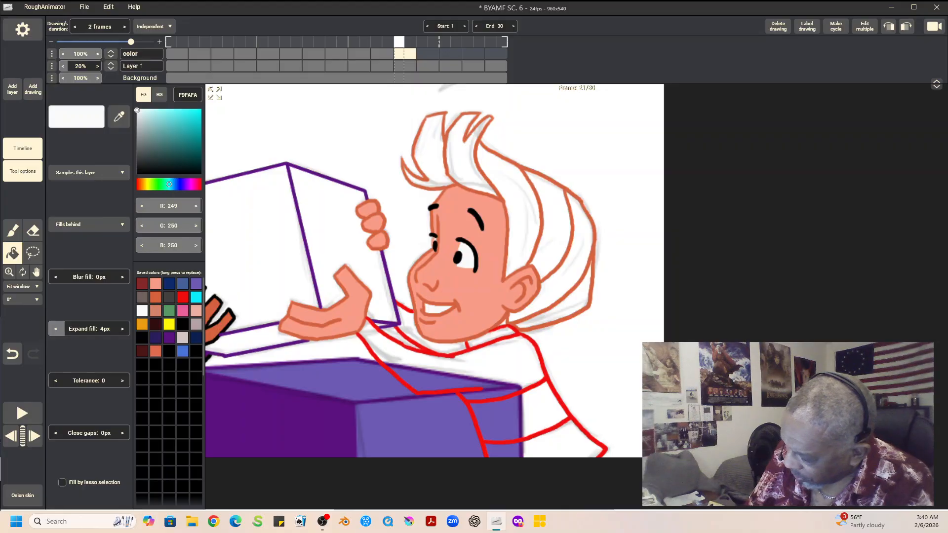
key("b")
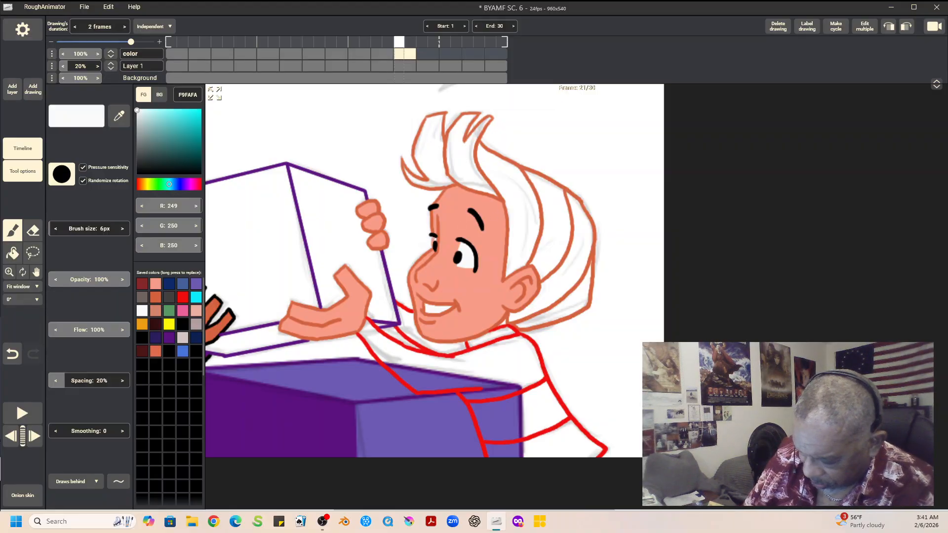
key("f")
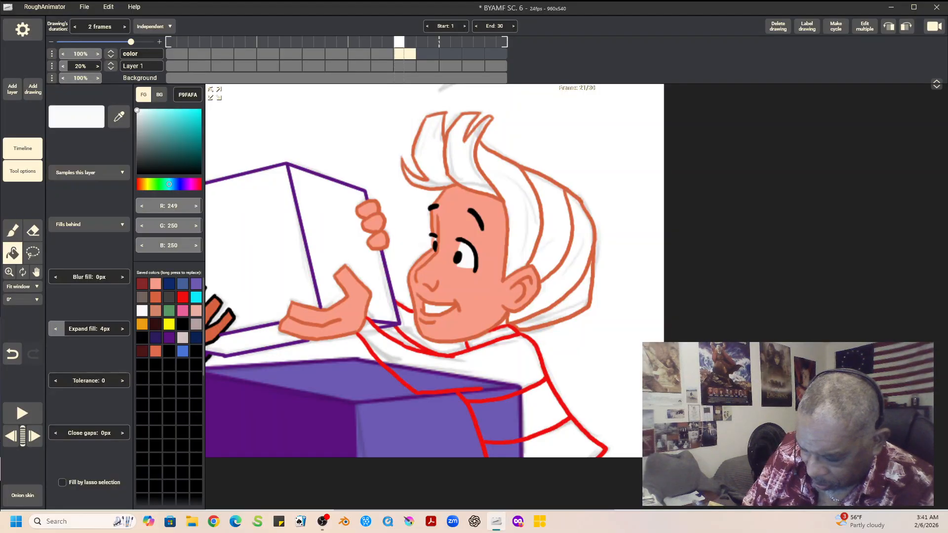
Step: Fill all sections of the second boy's hair with orange E99C13
left_click(142, 324)
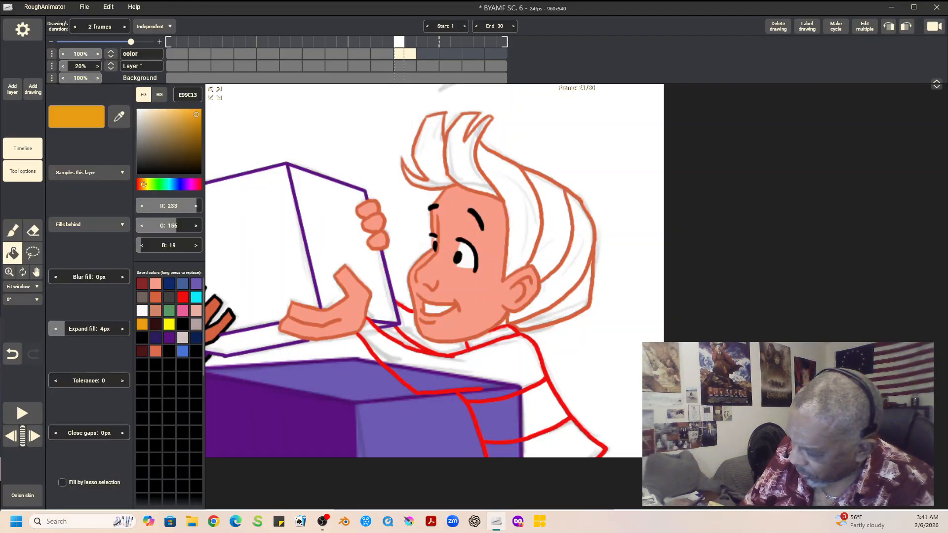
left_click(425, 143)
left_click(468, 148)
left_click(516, 207)
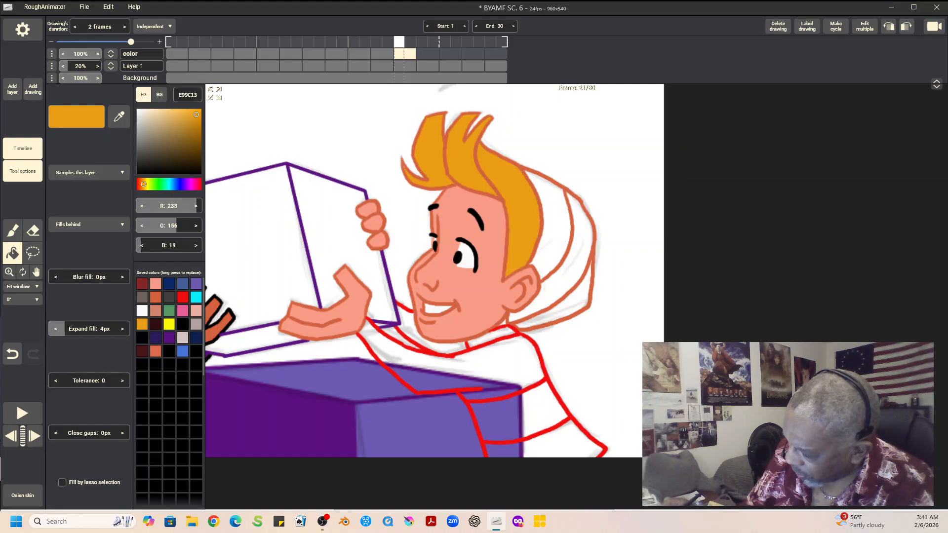
left_click(548, 223)
left_click(578, 247)
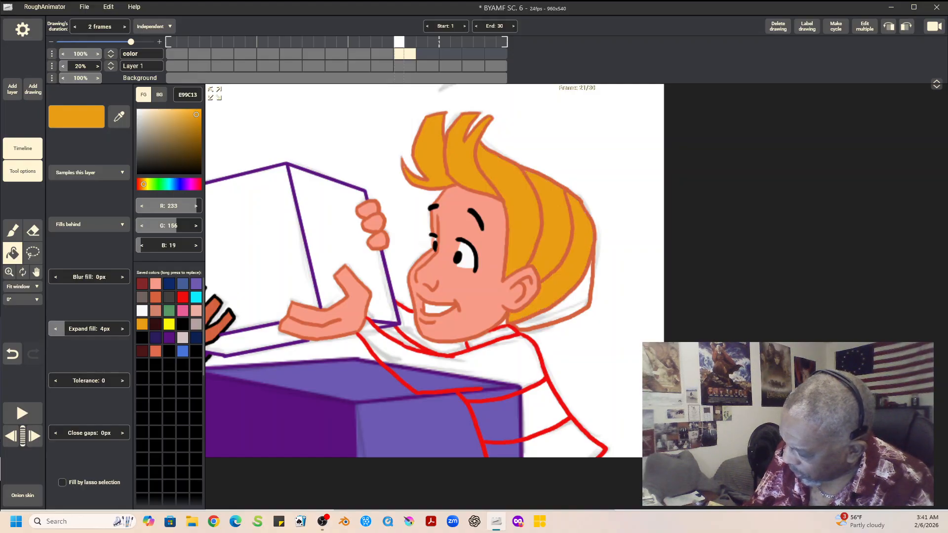
left_click(577, 301)
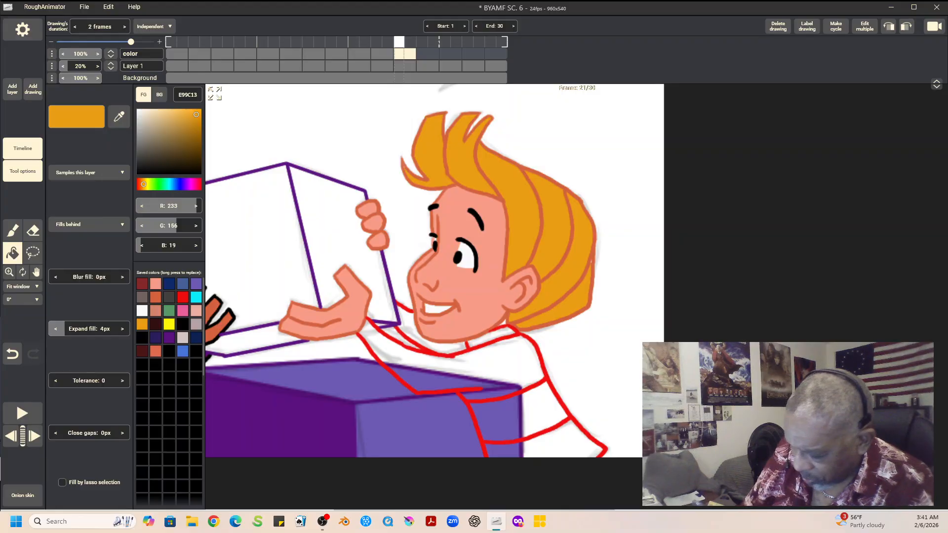
Step: Fill the second boy's collar, sleeve and shirt with red EF0E0E, and the shirt's stripe with EAAEA0
left_click(183, 297)
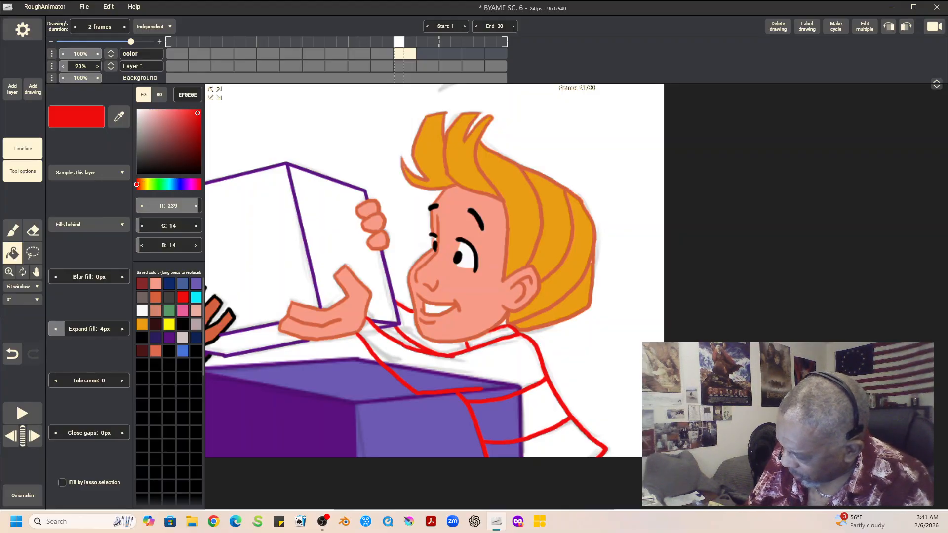
left_click(434, 340)
left_click(490, 338)
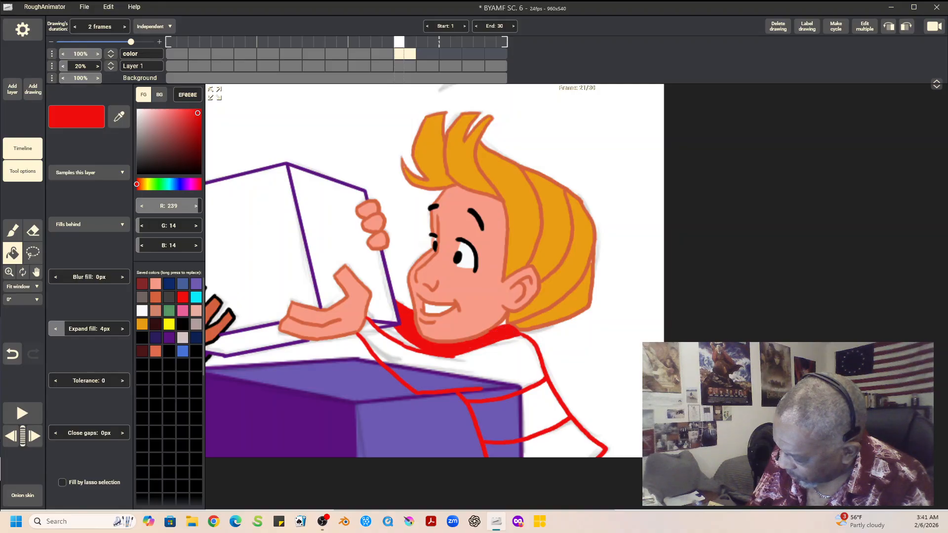
left_click(493, 365)
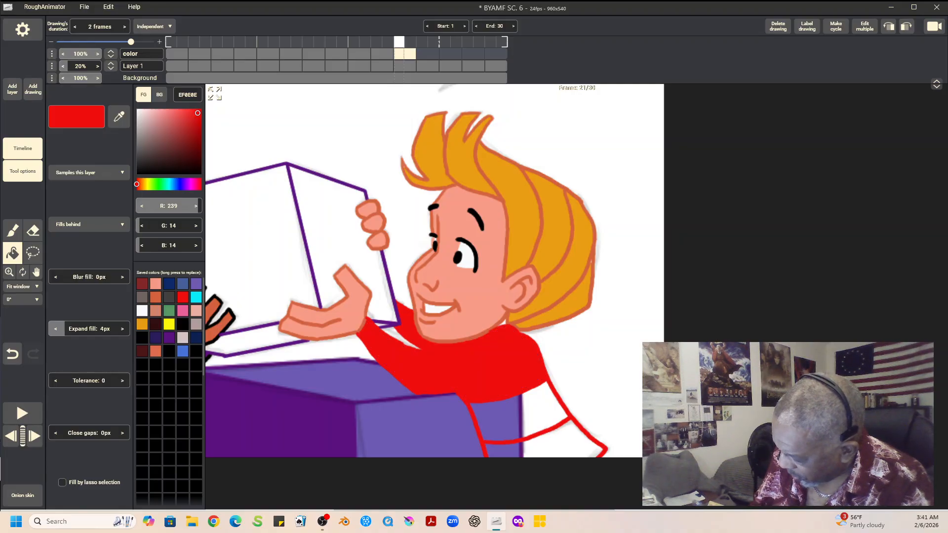
left_click(548, 444)
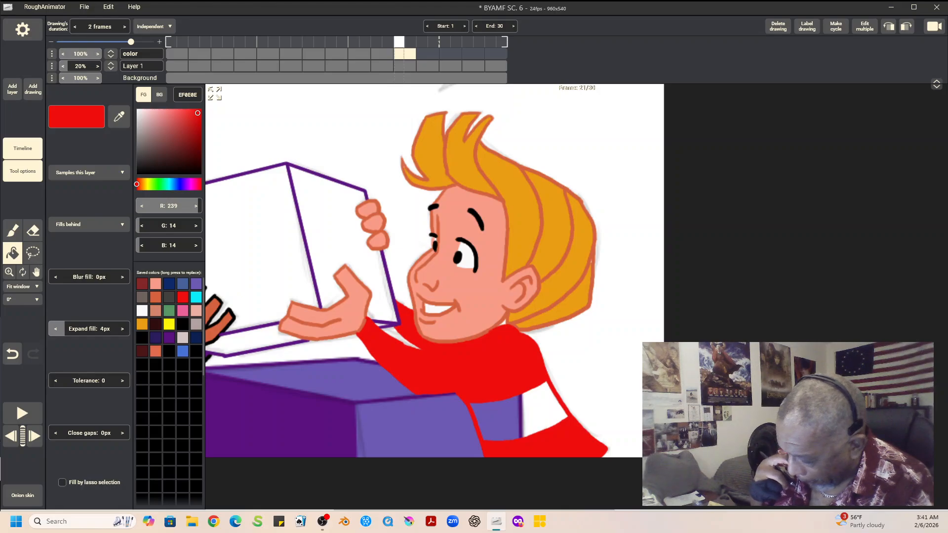
left_click(196, 311)
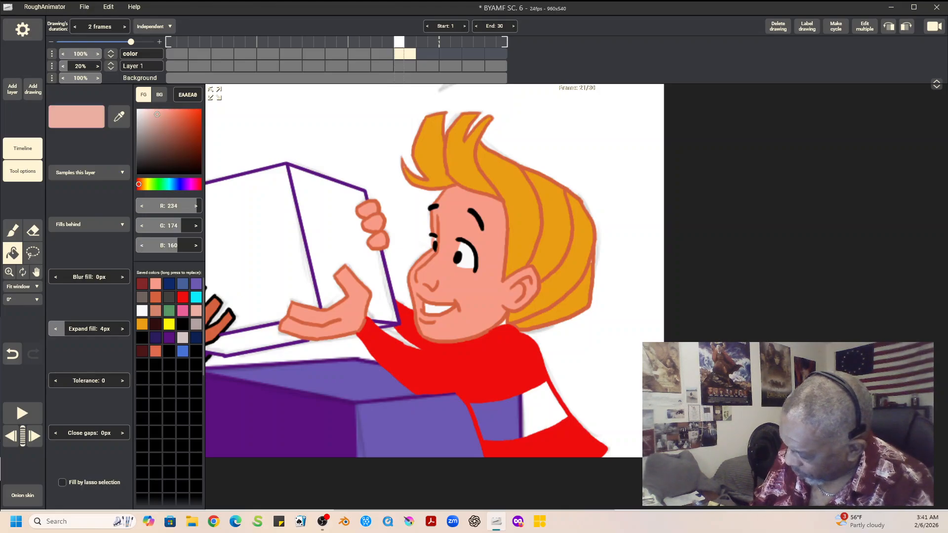
left_click(543, 410)
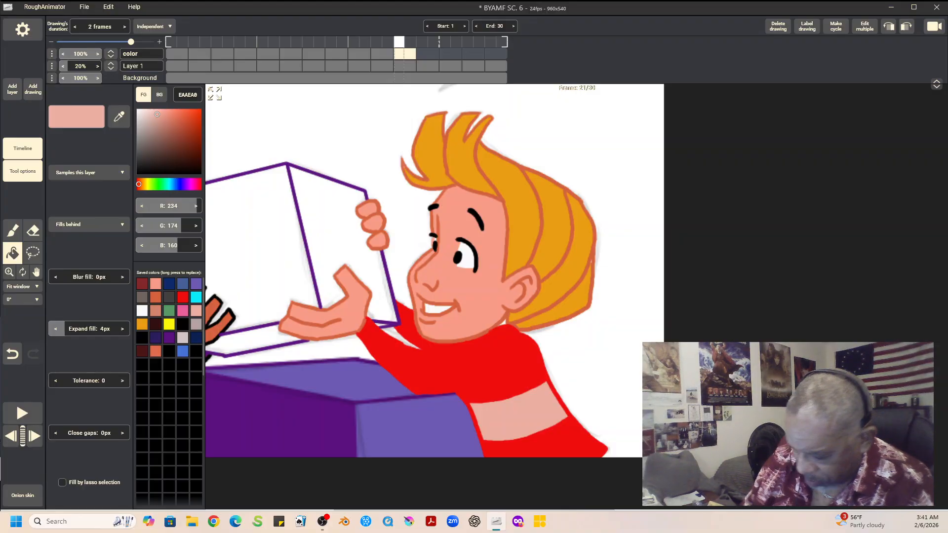
key("b")
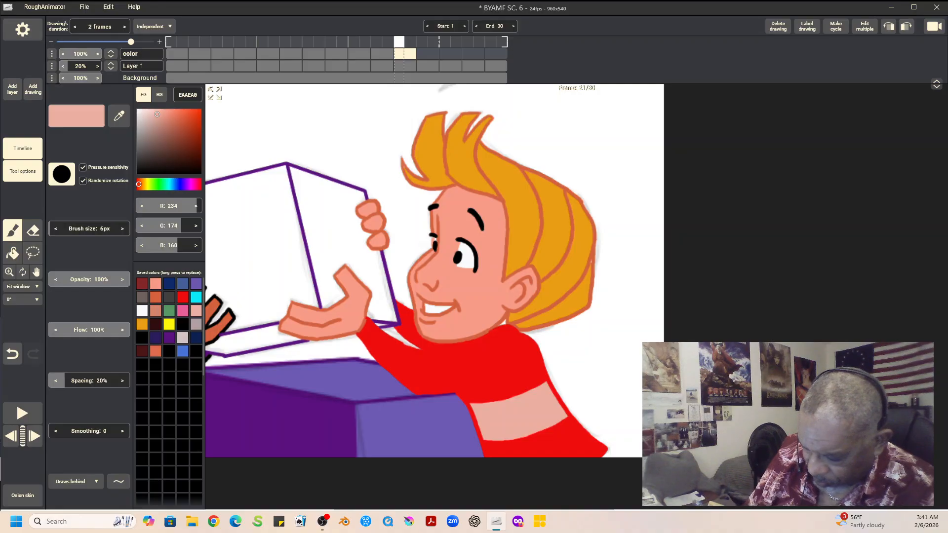
left_click(155, 284)
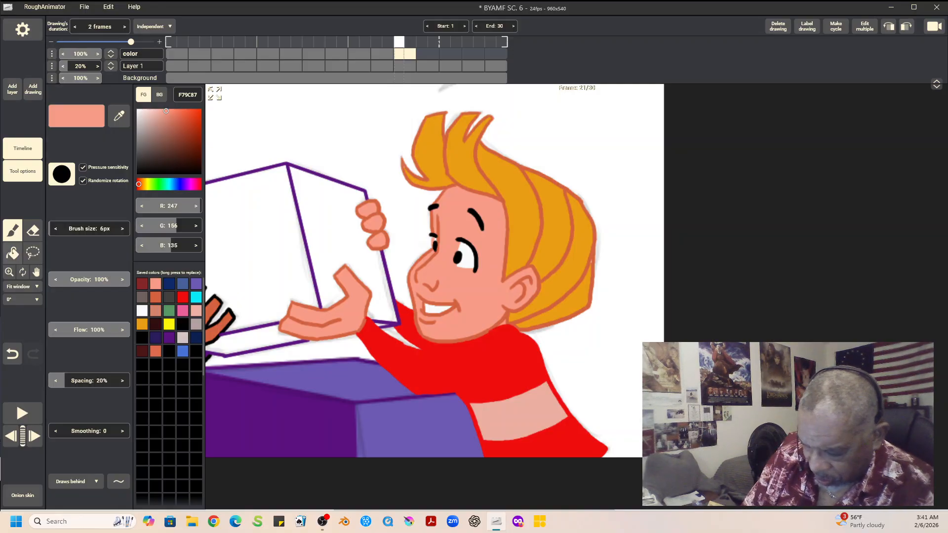
Step: Check the previous drawing, then fill the held box's front face with 0AEBF9 and its side and underside with 496199
left_click(36, 272)
left_click_drag(376, 266, 604, 277)
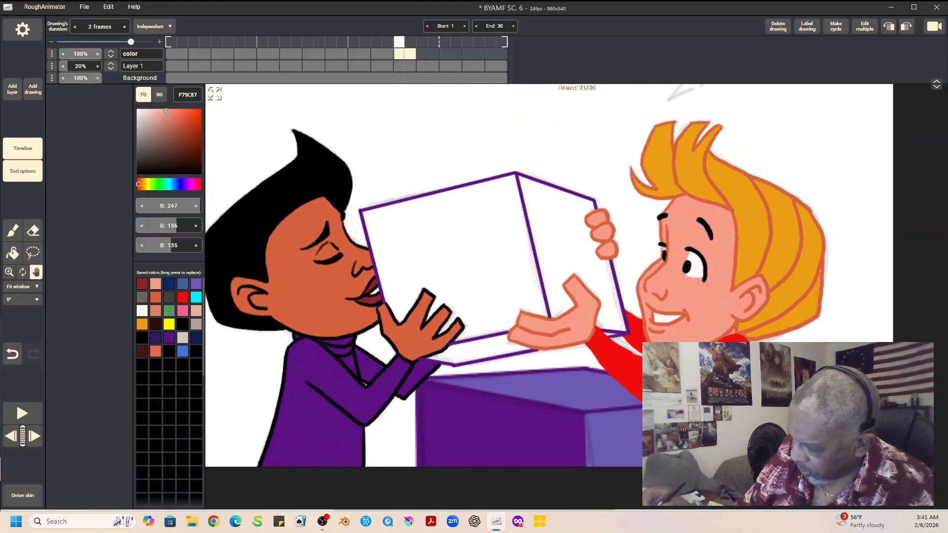
key("Left")
key("Right")
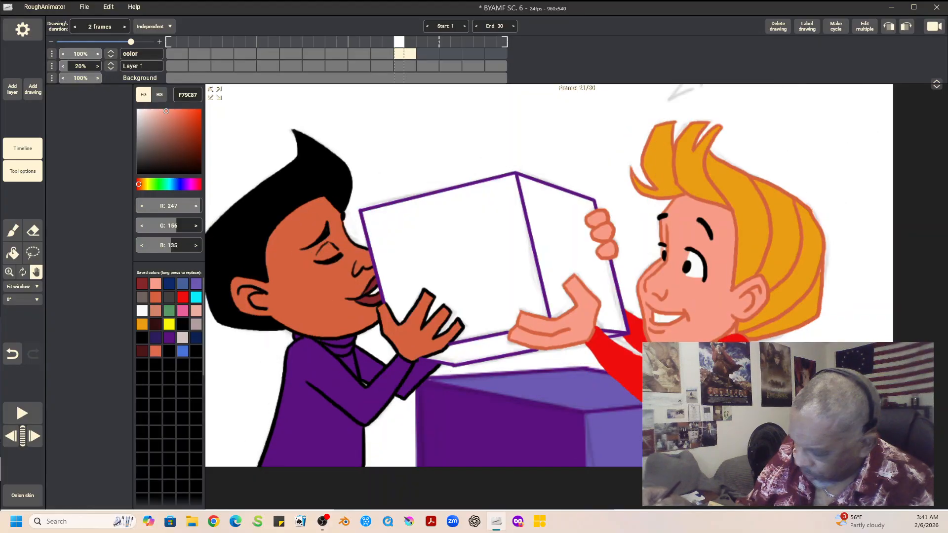
left_click(196, 297)
left_click(13, 253)
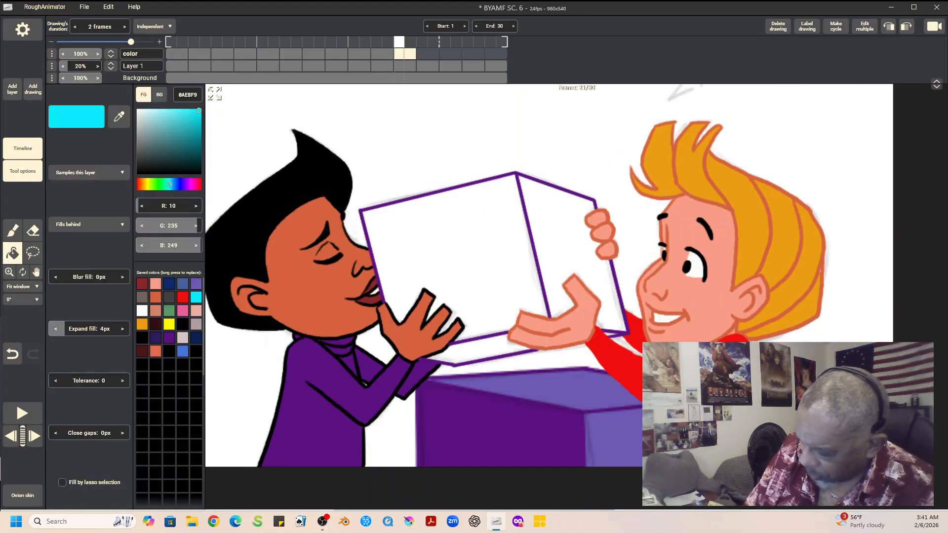
left_click(457, 260)
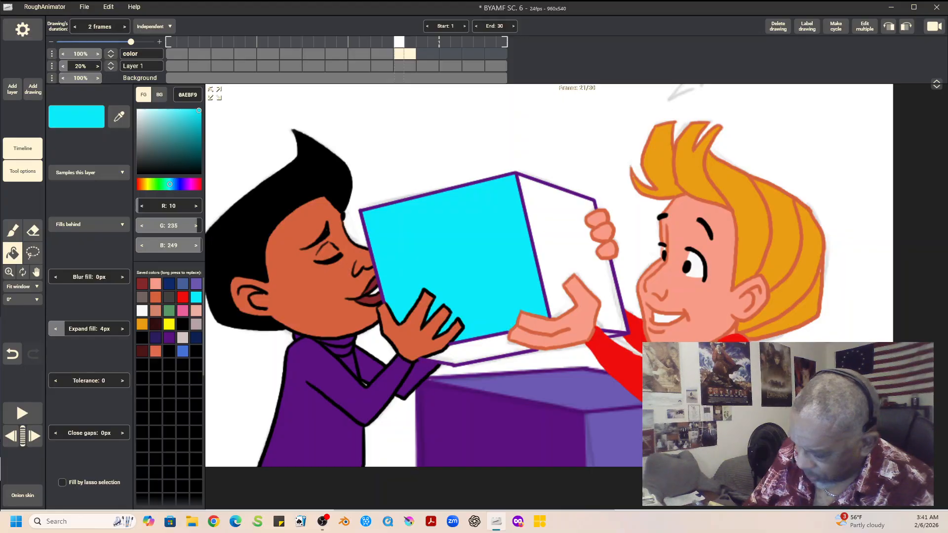
left_click(183, 284)
left_click(562, 237)
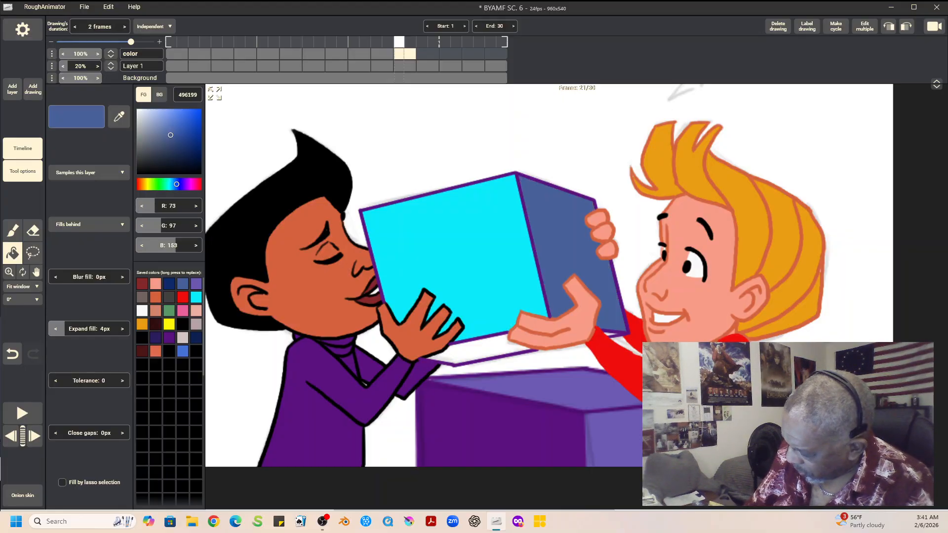
left_click(479, 348)
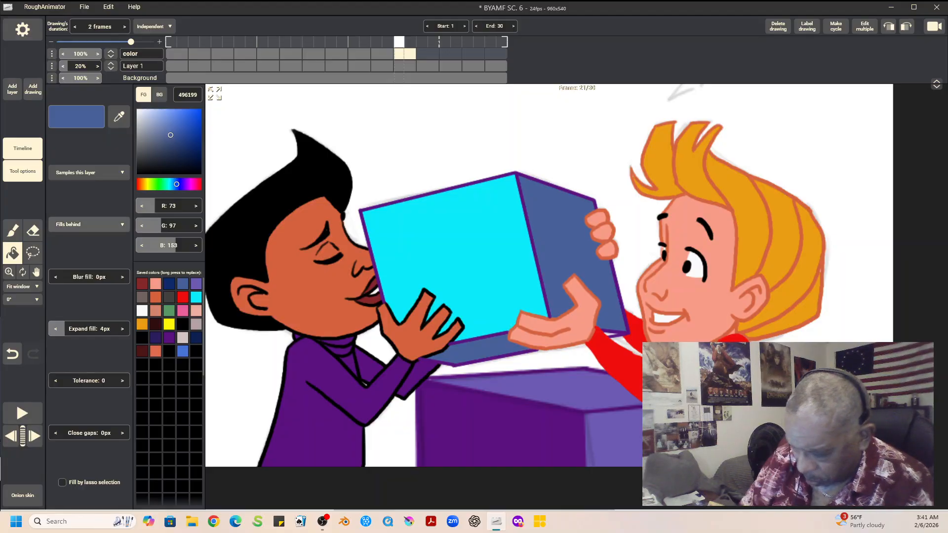
Step: Touch up the small gap along the box's lower edge beside the second boy's wrist with the brush in 496199
left_click(12, 230)
left_click_drag(617, 334, 608, 333)
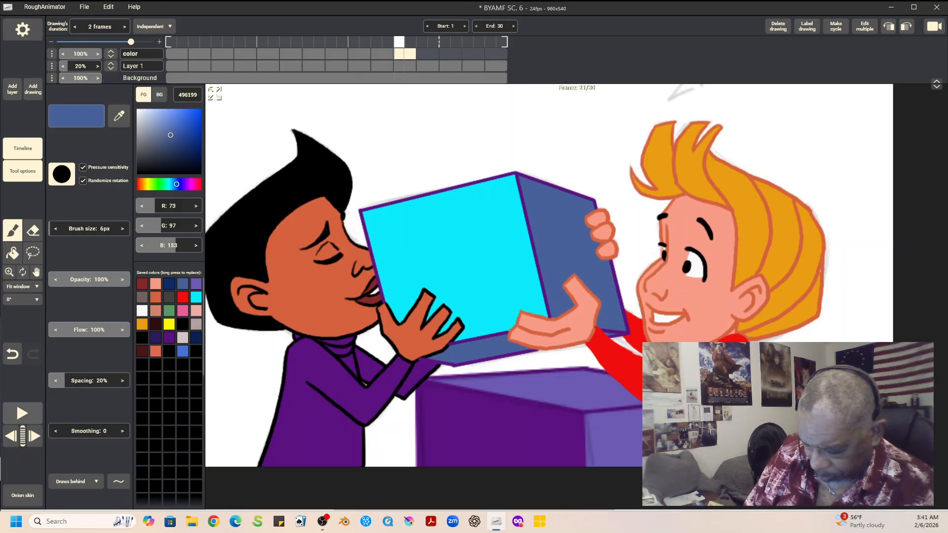
left_click(36, 272)
left_click_drag(494, 276, 548, 318)
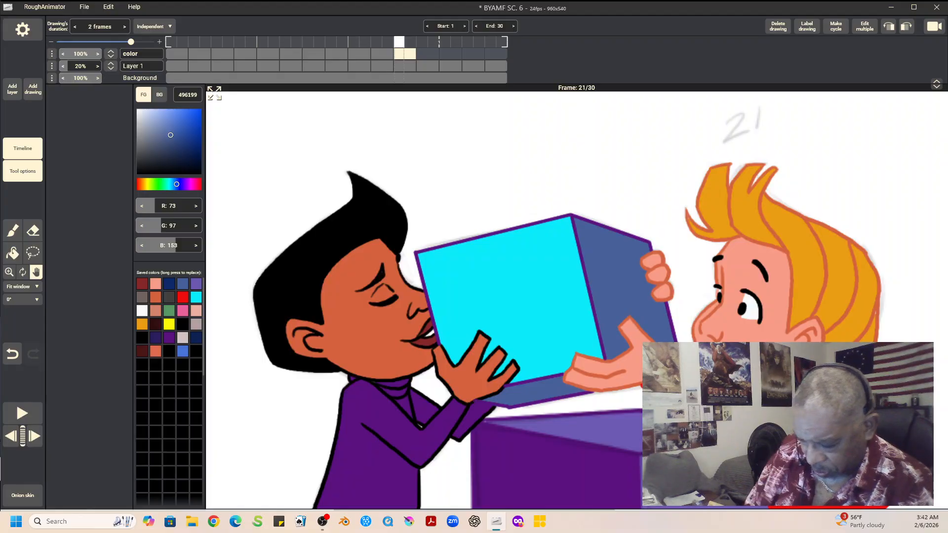
Step: Play back the animation, set the canvas view to 100%, and play it again to review the colored frames
key("space")
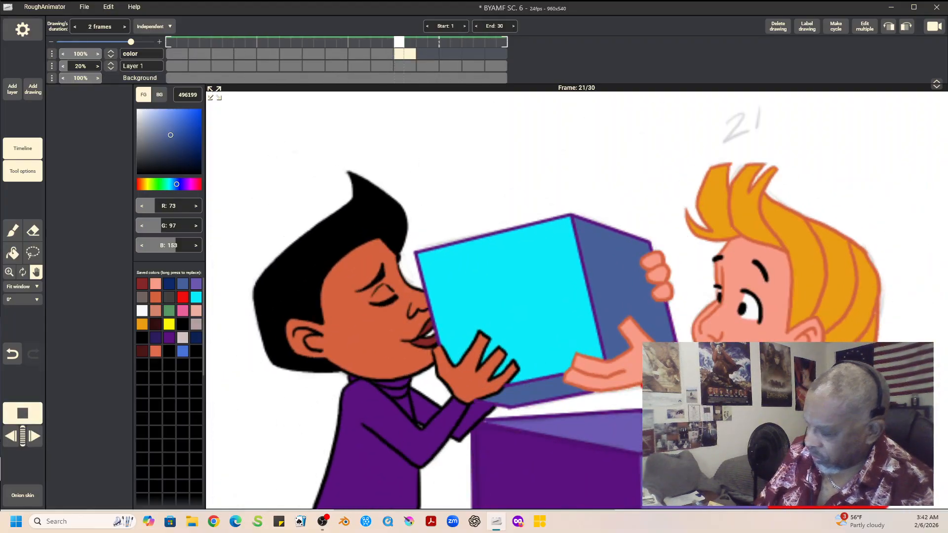
key("space")
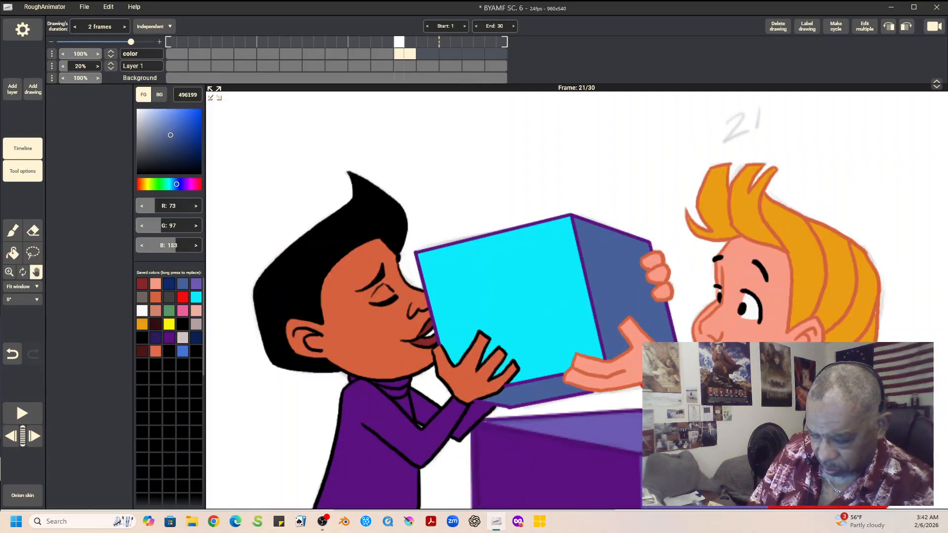
left_click(22, 286)
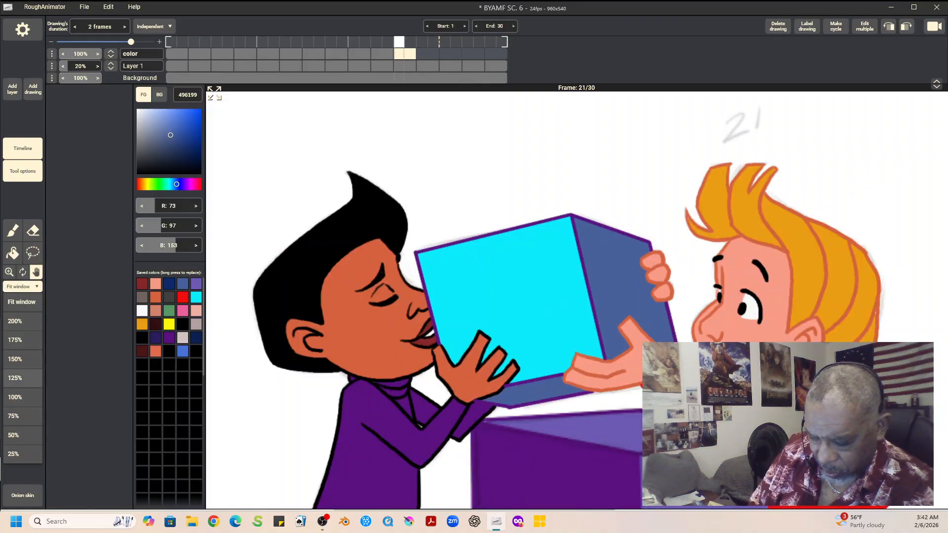
left_click(22, 397)
left_click_drag(567, 296, 434, 218)
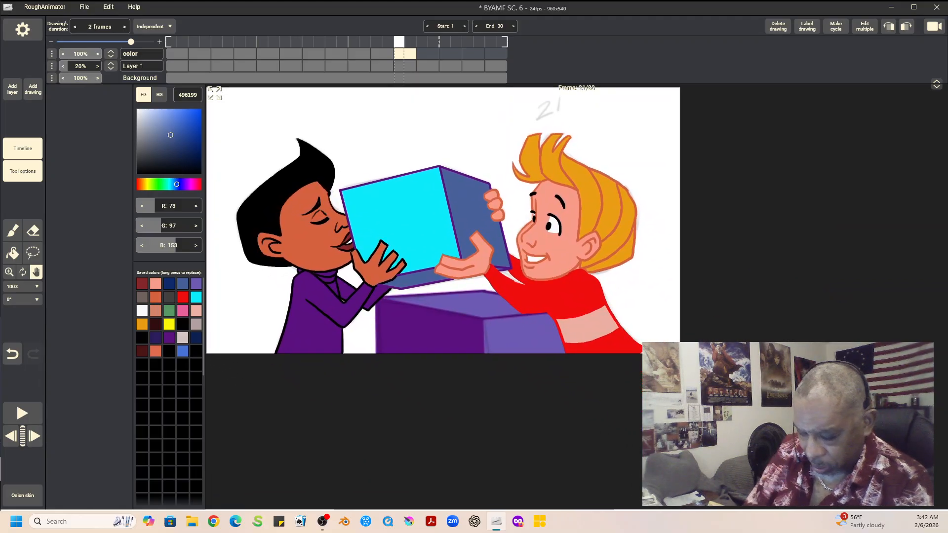
key("space")
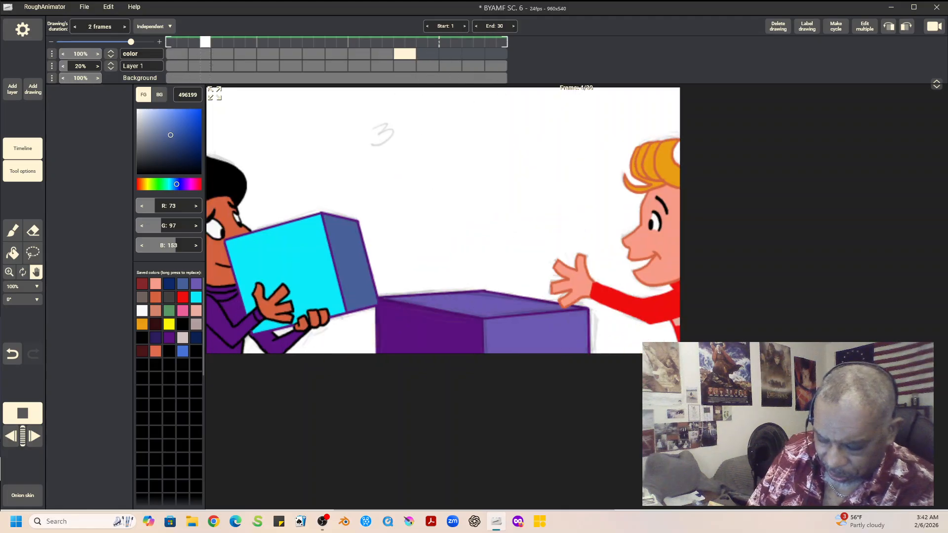
key("space")
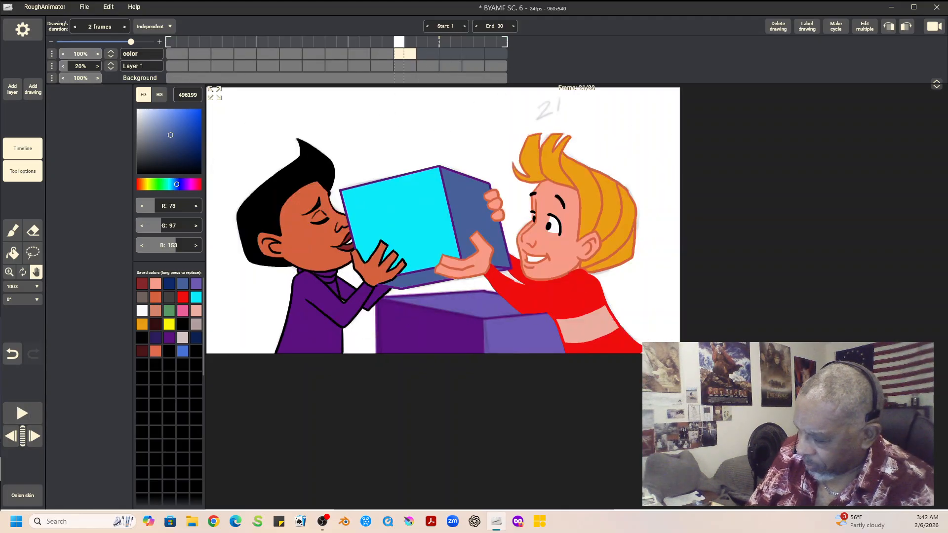
Step: Save the project and fit the canvas to the window
left_click(84, 7)
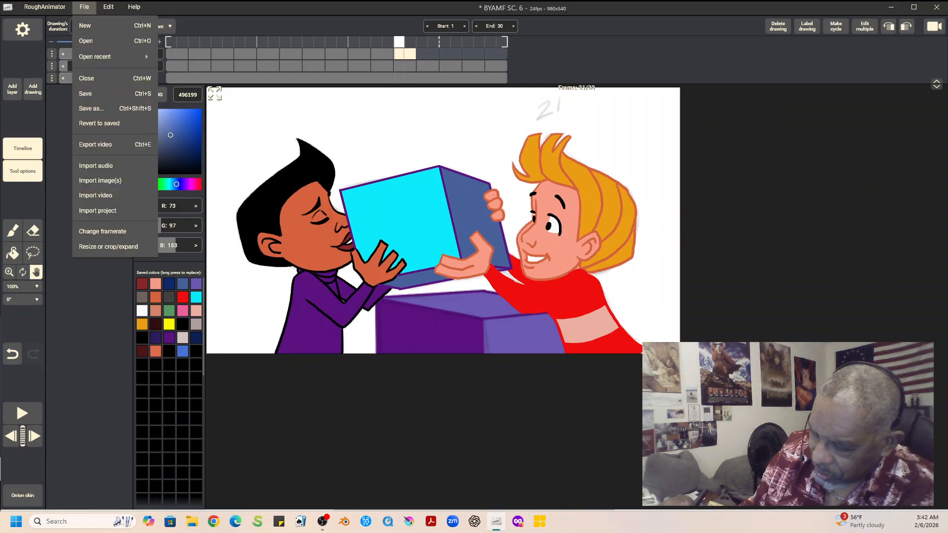
left_click(88, 94)
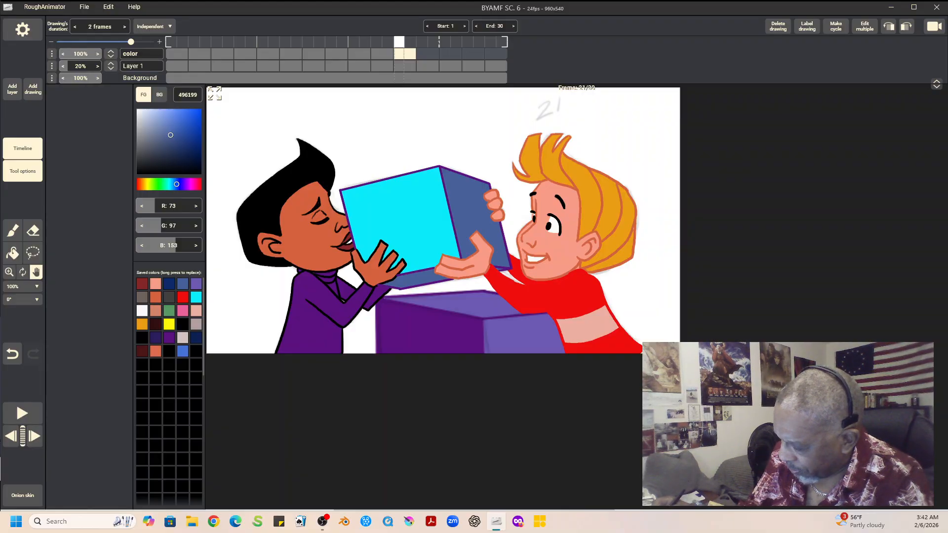
left_click(22, 287)
left_click(22, 302)
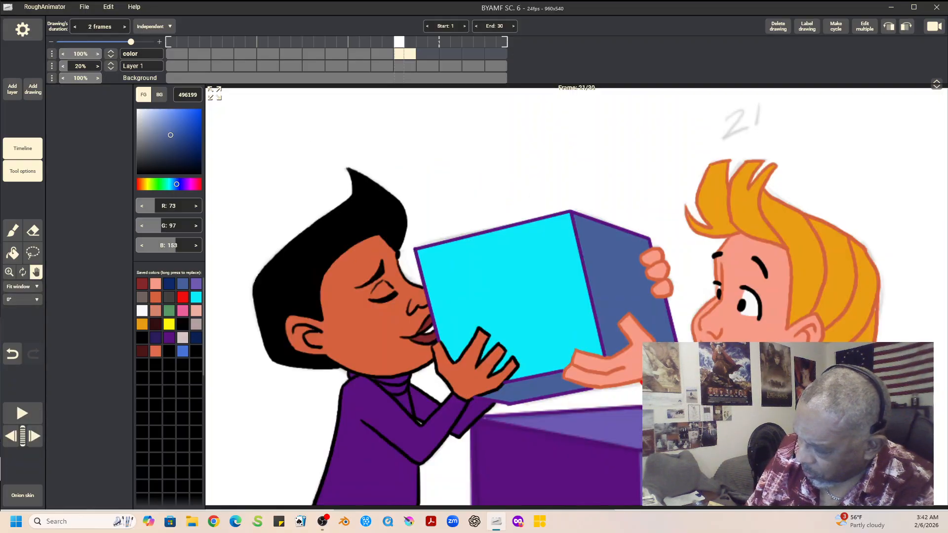
Step: Add a drawing at frame 23 on the color layer and ink the first boy's front hair, hairline and nose profile with a 6px black brush
key("a")
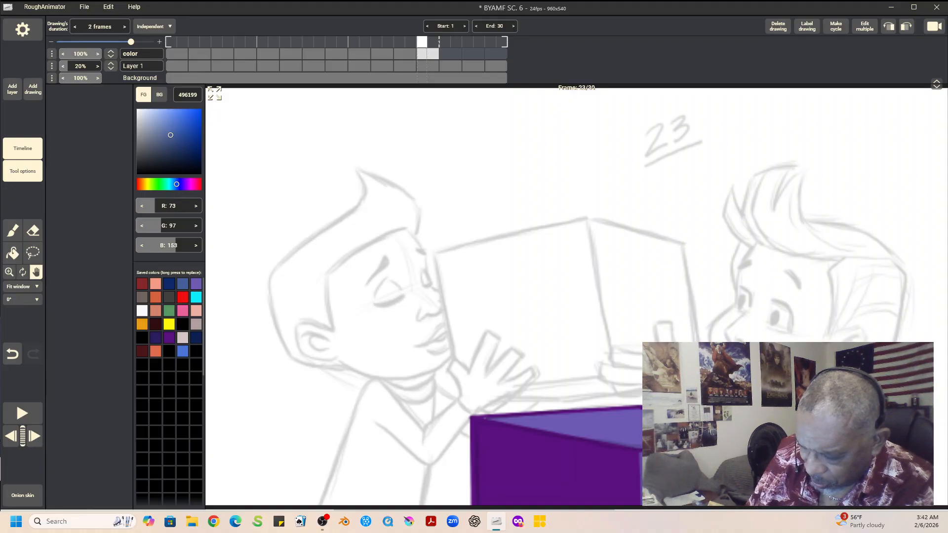
left_click(183, 324)
left_click(12, 231)
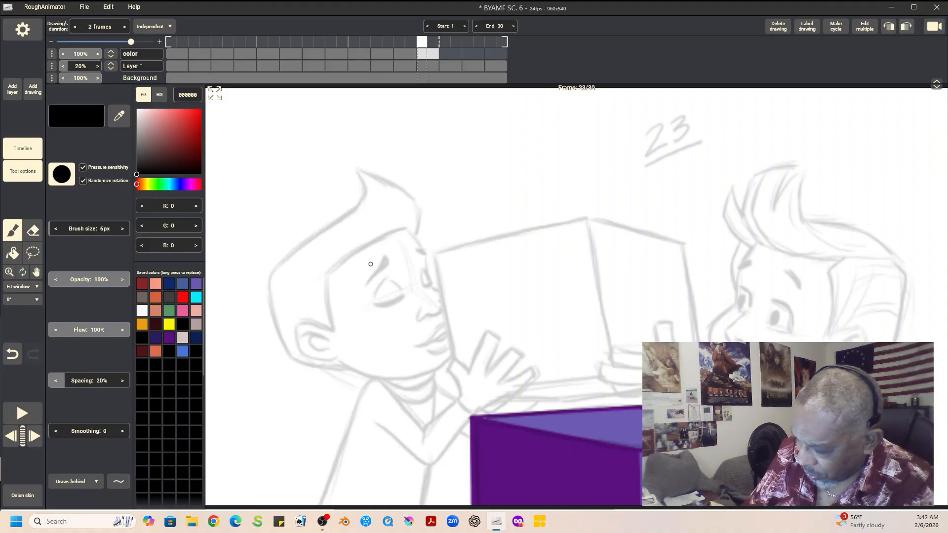
left_click(37, 272)
left_click_drag(444, 316, 422, 271)
left_click(12, 231)
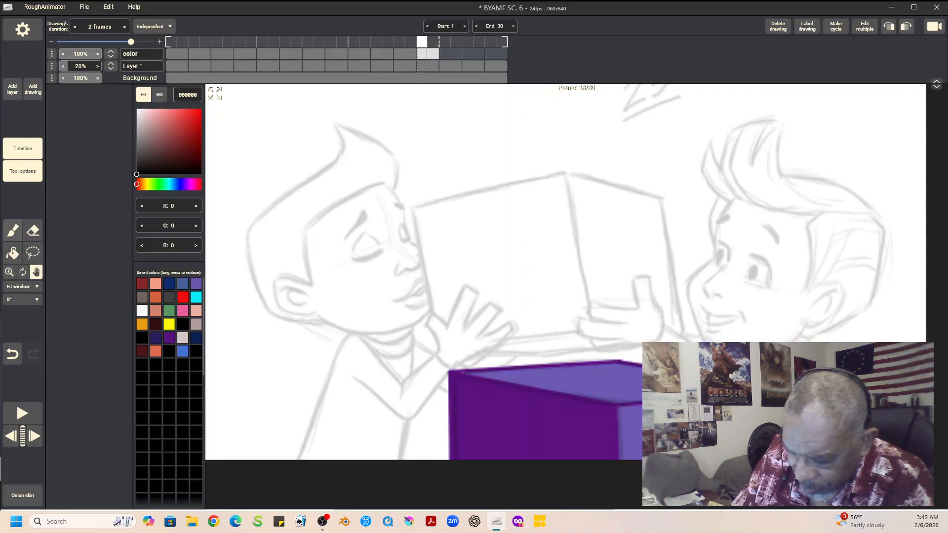
mouse_move(248, 231)
left_mouse_down()
mouse_move(332, 161)
mouse_move(340, 132)
mouse_move(337, 158)
left_mouse_up()
mouse_move(335, 123)
left_mouse_down()
mouse_move(385, 145)
mouse_move(394, 191)
left_mouse_up()
mouse_move(308, 228)
left_mouse_down()
mouse_move(379, 183)
mouse_move(406, 209)
mouse_move(401, 237)
mouse_move(410, 237)
mouse_move(405, 223)
mouse_move(418, 248)
mouse_move(396, 273)
mouse_move(423, 259)
left_mouse_up()
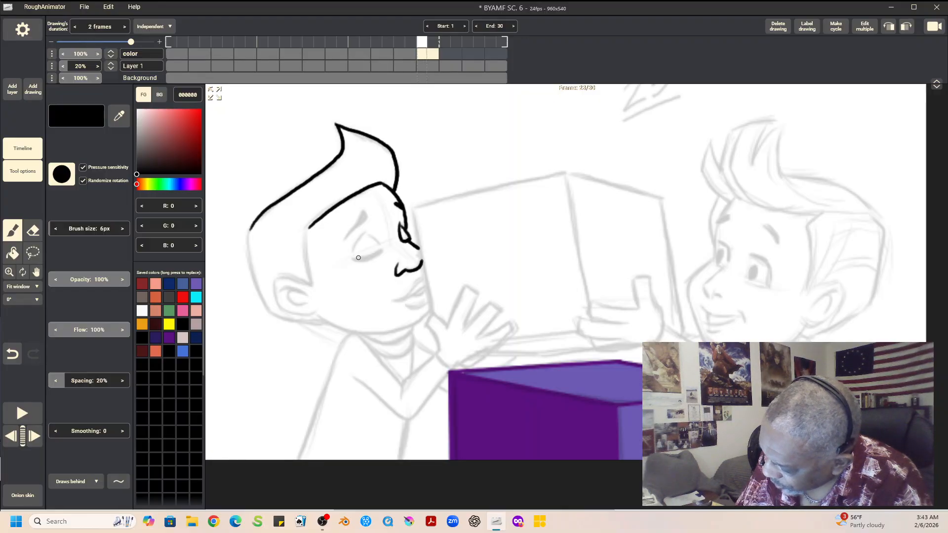
Step: Ink the first boy's closed eye, eyebrow, ear, lips, jaw and the back of his head in black
mouse_move(352, 258)
left_mouse_down()
mouse_move(381, 249)
mouse_move(353, 259)
mouse_move(382, 248)
mouse_move(364, 235)
mouse_move(353, 256)
left_mouse_up()
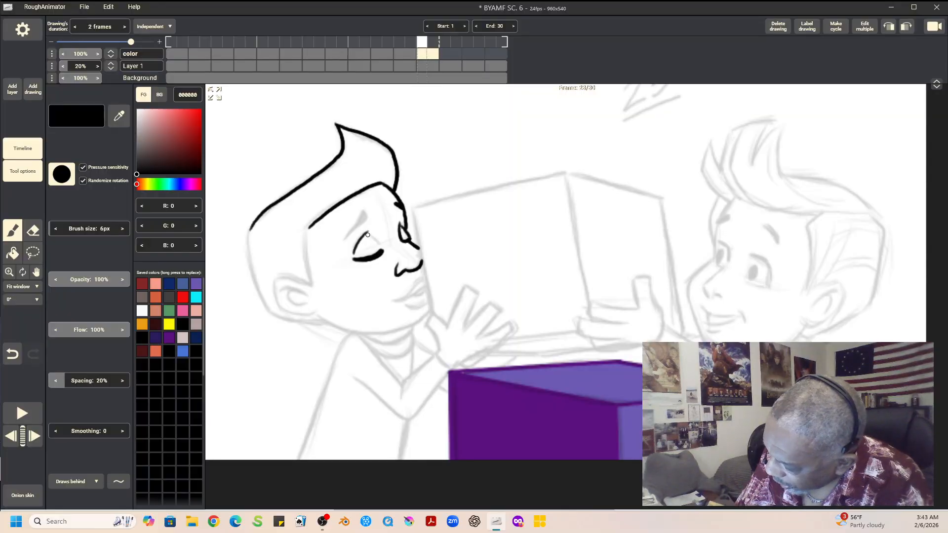
mouse_move(344, 241)
left_mouse_down()
mouse_move(362, 211)
mouse_move(354, 229)
mouse_move(359, 215)
mouse_move(309, 230)
mouse_move(311, 286)
mouse_move(281, 277)
mouse_move(311, 285)
mouse_move(287, 287)
mouse_move(301, 305)
mouse_move(275, 279)
mouse_move(280, 306)
mouse_move(317, 313)
left_mouse_up()
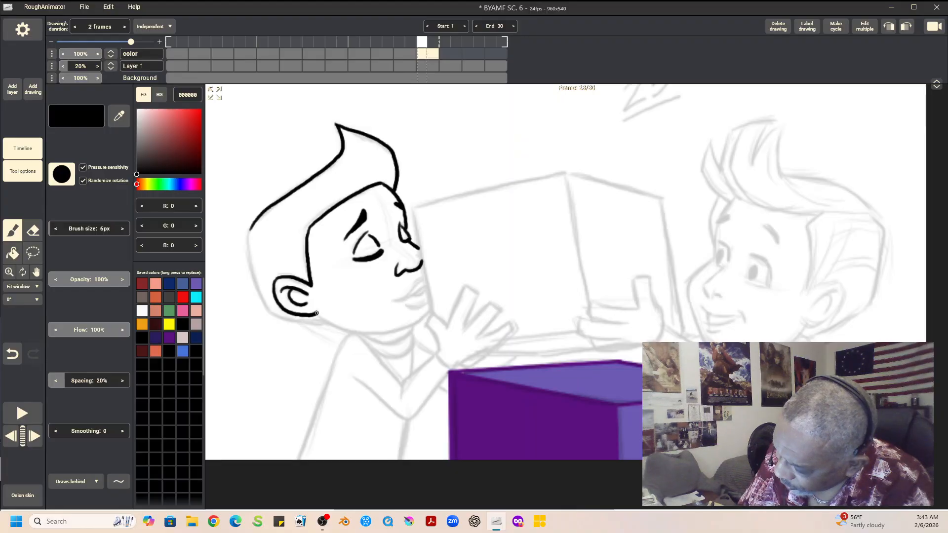
mouse_move(251, 228)
left_mouse_down()
mouse_move(270, 311)
mouse_move(379, 335)
mouse_move(428, 313)
mouse_move(402, 299)
mouse_move(425, 277)
mouse_move(405, 299)
mouse_move(427, 283)
mouse_move(409, 297)
mouse_move(422, 292)
mouse_move(428, 287)
mouse_move(397, 301)
mouse_move(431, 292)
left_mouse_up()
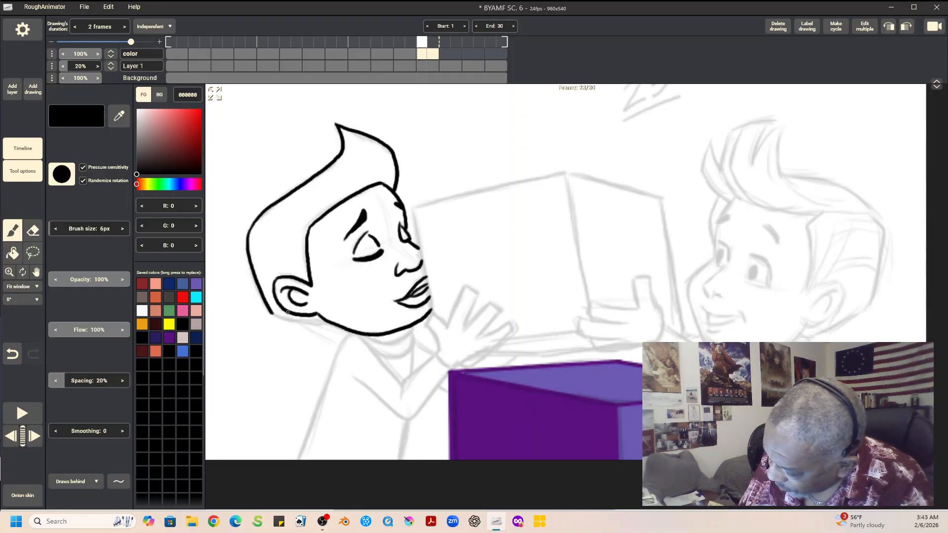
Step: Ink the lower back of the first boy's hair, the inner edge of his sleeve, and his raised hand in black
mouse_move(271, 312)
left_mouse_down()
mouse_move(357, 334)
mouse_move(400, 383)
left_mouse_up()
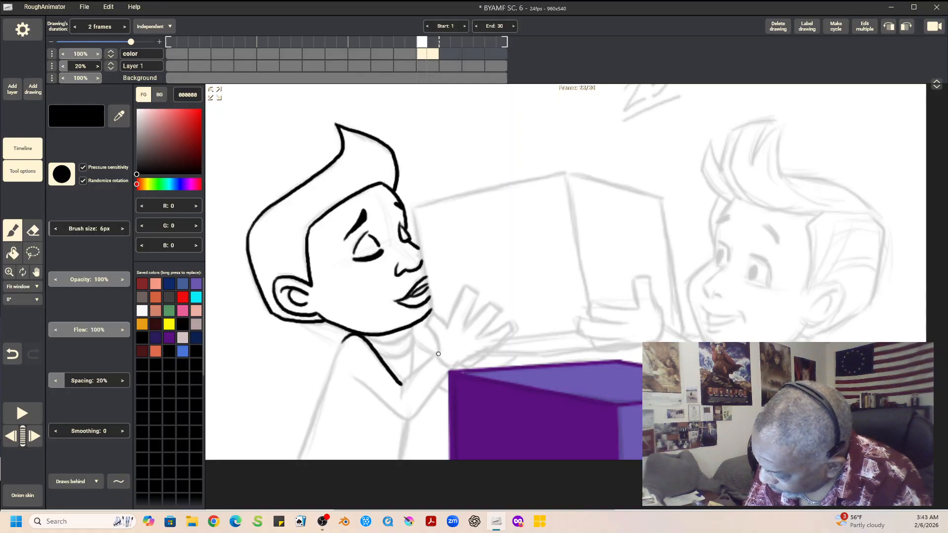
left_click_drag(436, 352, 401, 392)
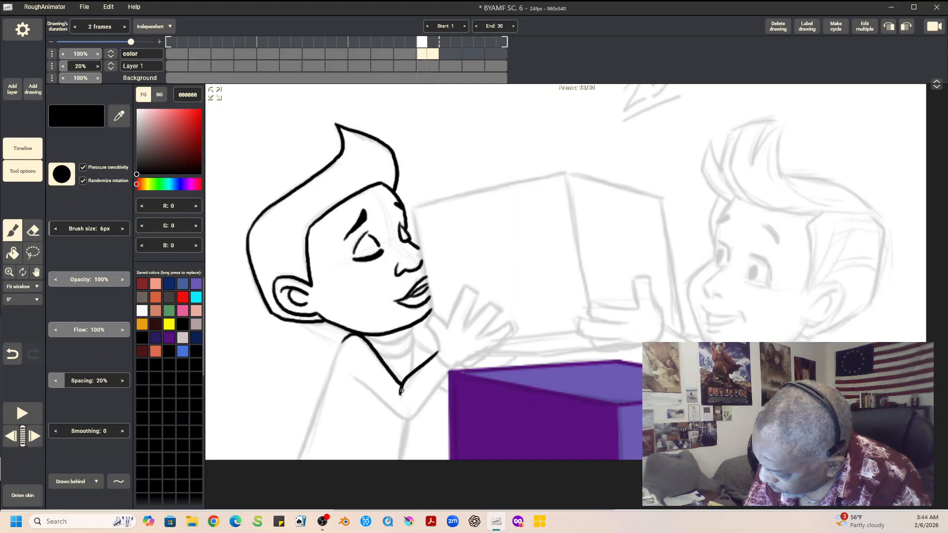
mouse_move(431, 313)
left_mouse_down()
mouse_move(425, 326)
mouse_move(437, 352)
left_mouse_up()
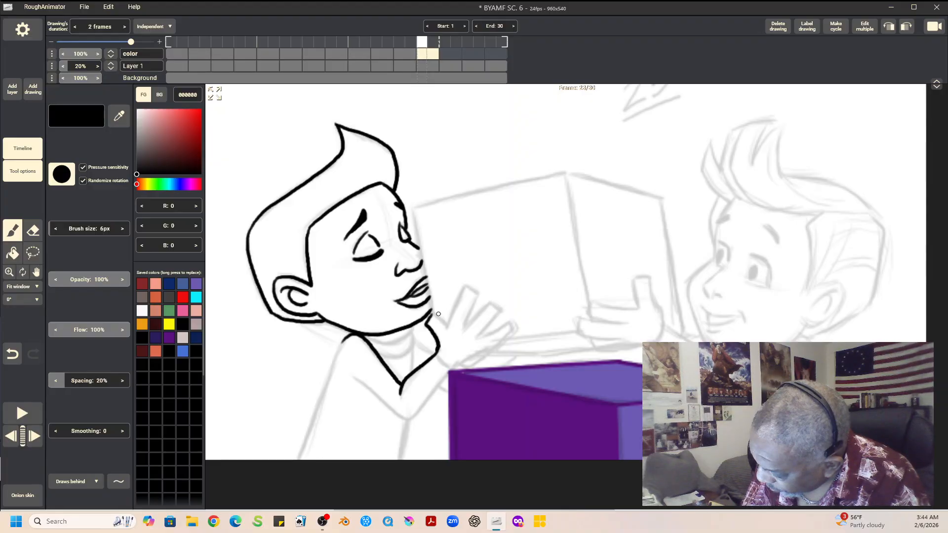
mouse_move(432, 314)
left_mouse_down()
mouse_move(466, 287)
mouse_move(481, 295)
mouse_move(464, 329)
mouse_move(488, 303)
mouse_move(498, 312)
mouse_move(481, 333)
mouse_move(499, 309)
mouse_move(484, 335)
mouse_move(511, 322)
left_mouse_up()
mouse_move(437, 354)
left_mouse_down()
mouse_move(449, 368)
mouse_move(511, 334)
left_mouse_up()
Step: Ink the first boy's lower sleeve edge, collar folds, torso sides and far sleeve in black
mouse_move(353, 378)
left_mouse_down()
mouse_move(410, 420)
mouse_move(446, 365)
left_mouse_up()
mouse_move(363, 335)
left_mouse_down()
mouse_move(398, 341)
mouse_move(415, 327)
mouse_move(398, 358)
mouse_move(414, 345)
mouse_move(412, 330)
mouse_move(410, 370)
left_mouse_up()
left_click_drag(407, 424, 399, 459)
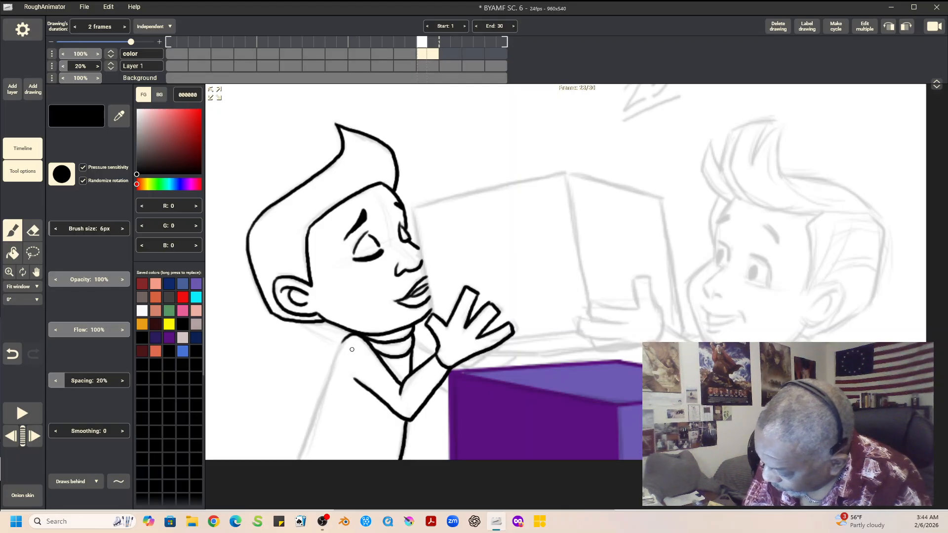
left_click_drag(349, 336, 296, 459)
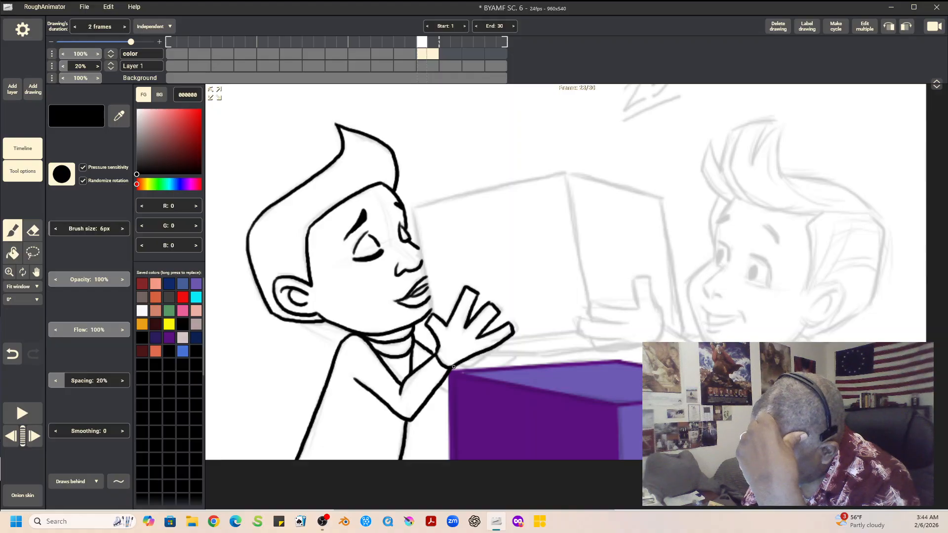
left_click_drag(464, 370, 489, 354)
mouse_move(438, 386)
left_mouse_down()
mouse_move(472, 394)
mouse_move(465, 399)
mouse_move(517, 355)
left_mouse_up()
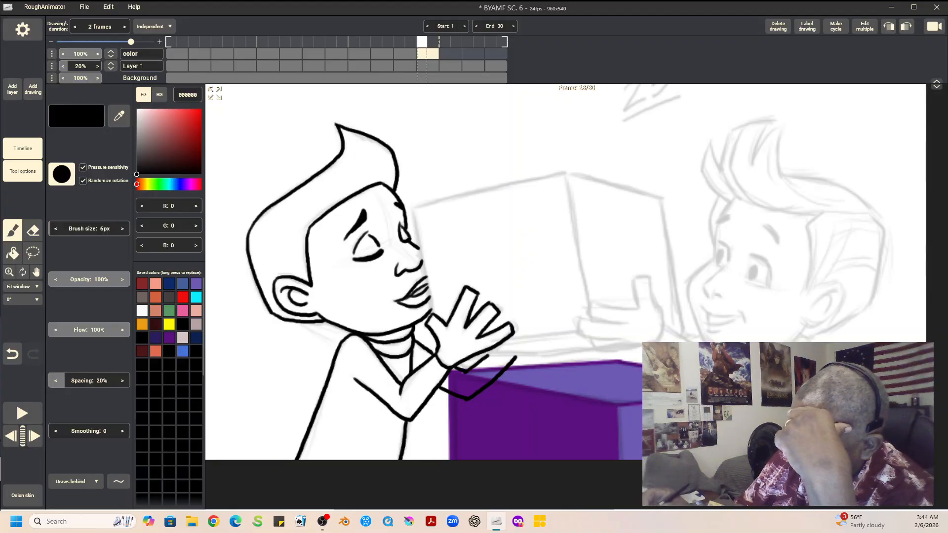
Step: Check the previous drawing, then outline the held box's front face and underside with straight 5A117F brush lines set to draw in front
key("Left")
key("Right")
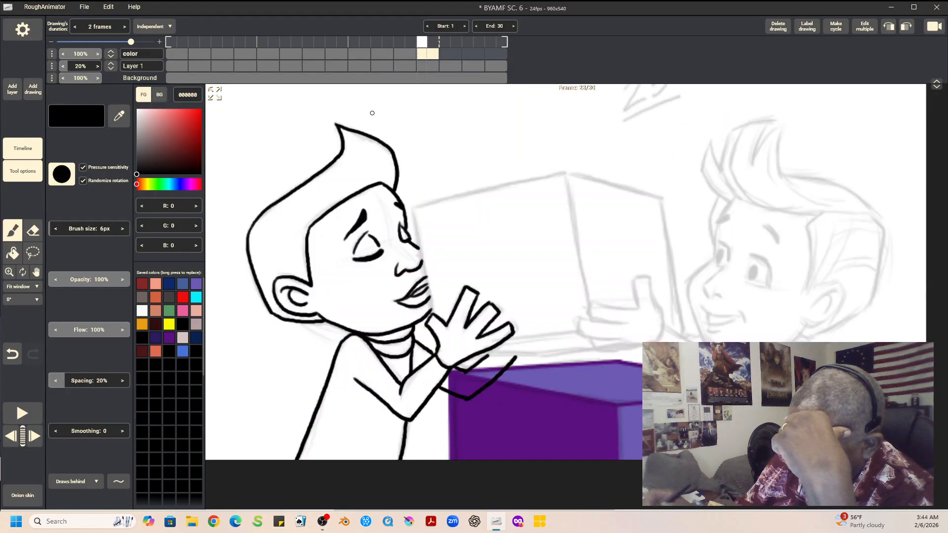
left_click(118, 481)
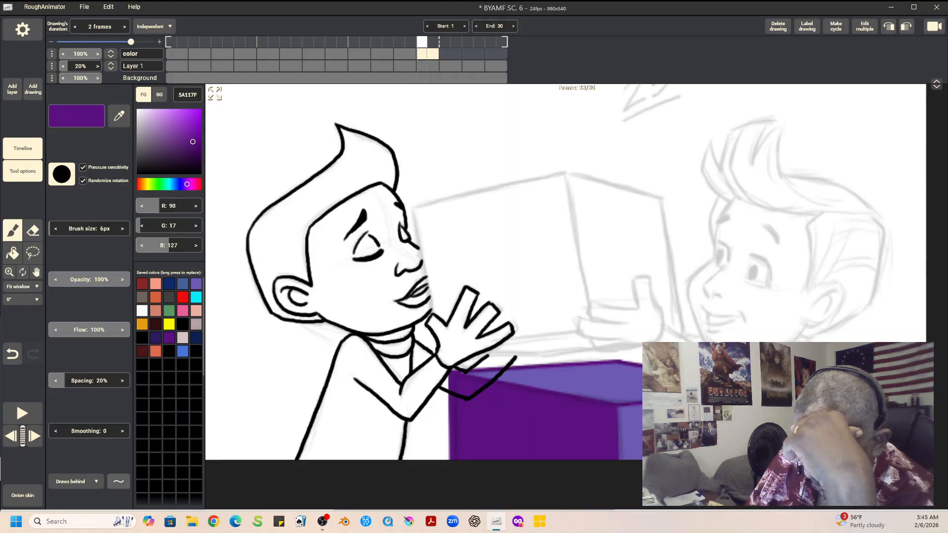
left_click(122, 388)
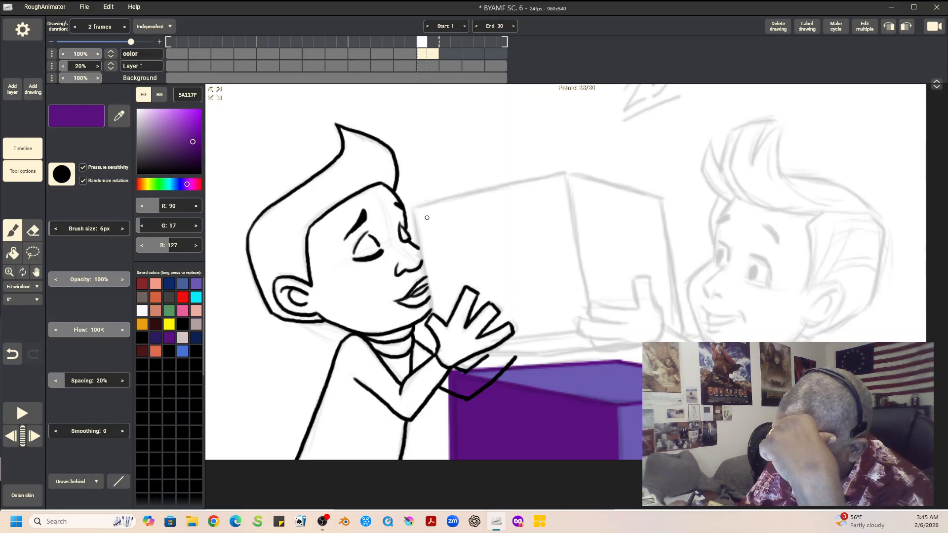
left_click(74, 481)
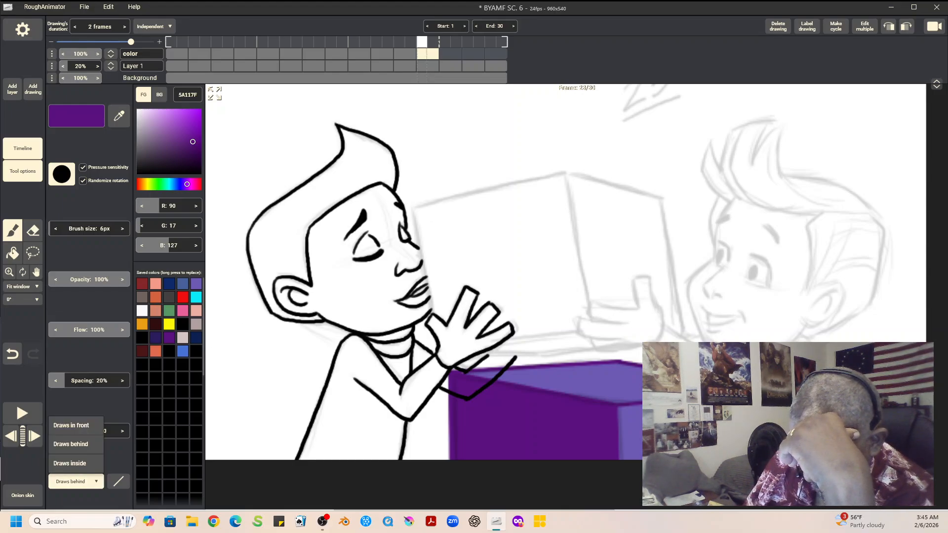
left_click(70, 425)
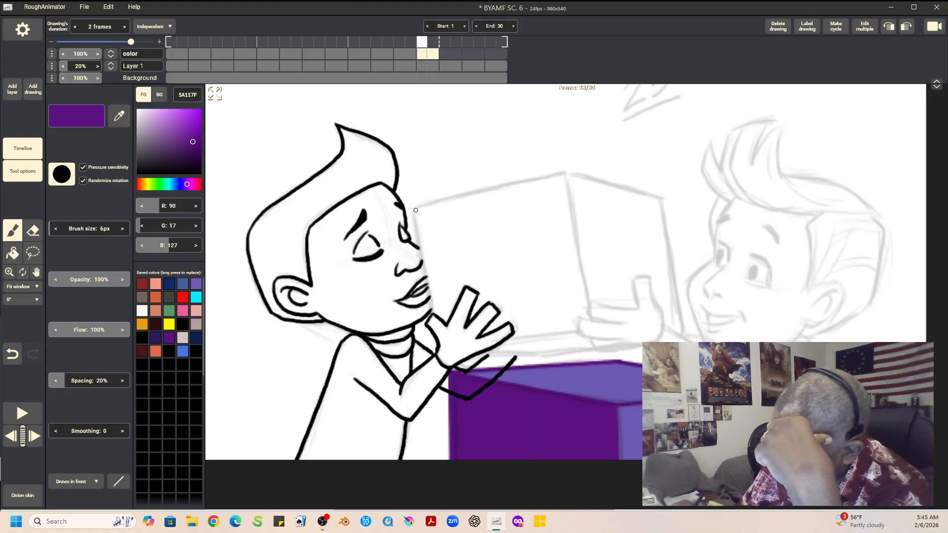
left_click_drag(412, 207, 434, 312)
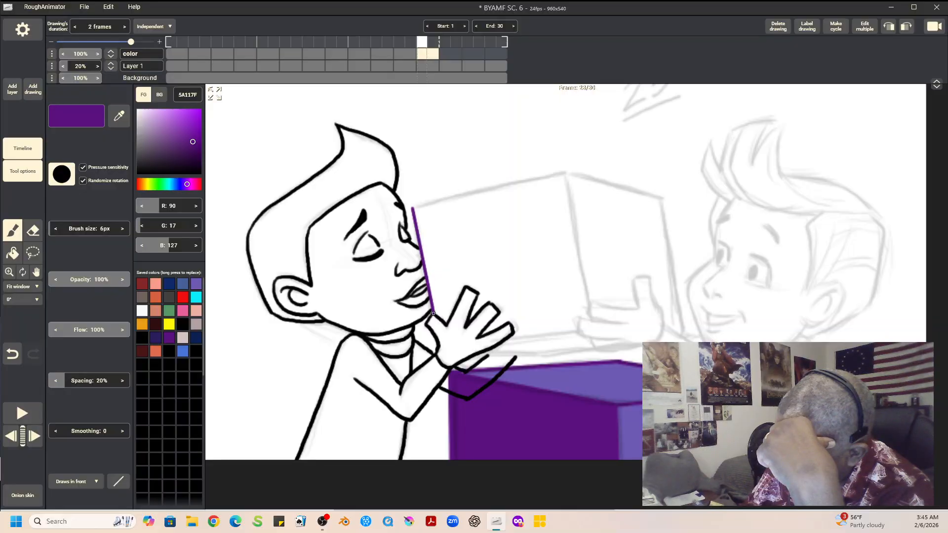
mouse_move(412, 207)
left_mouse_down()
mouse_move(563, 173)
mouse_move(589, 306)
left_mouse_up()
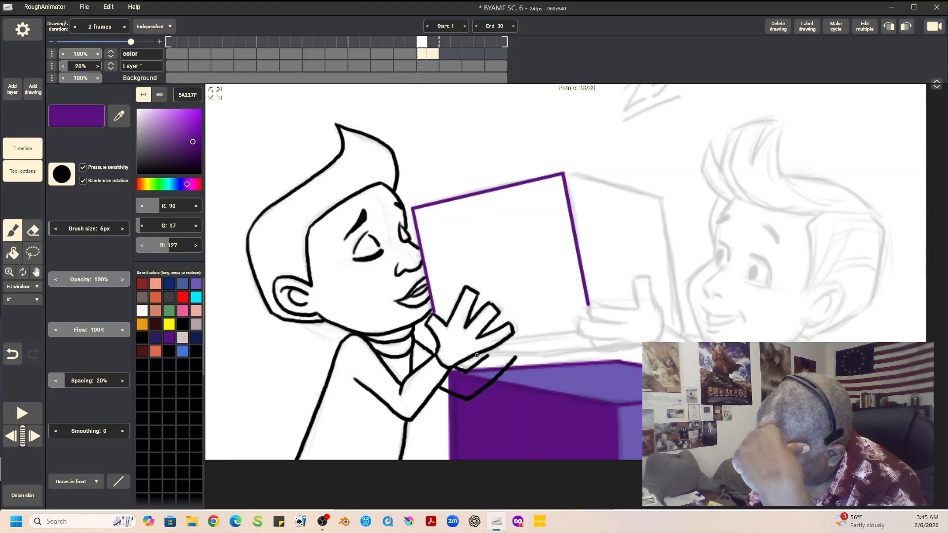
left_click_drag(478, 354, 590, 350)
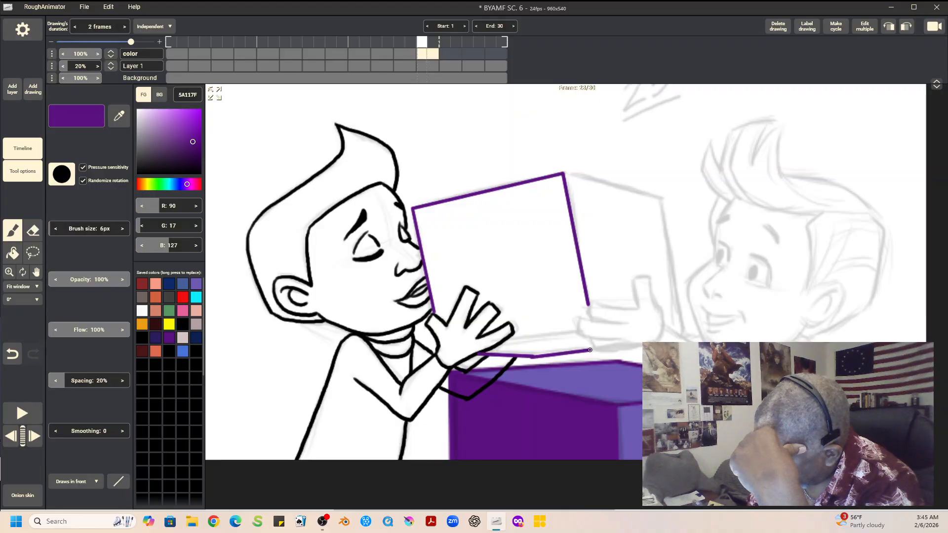
left_click_drag(504, 340, 576, 331)
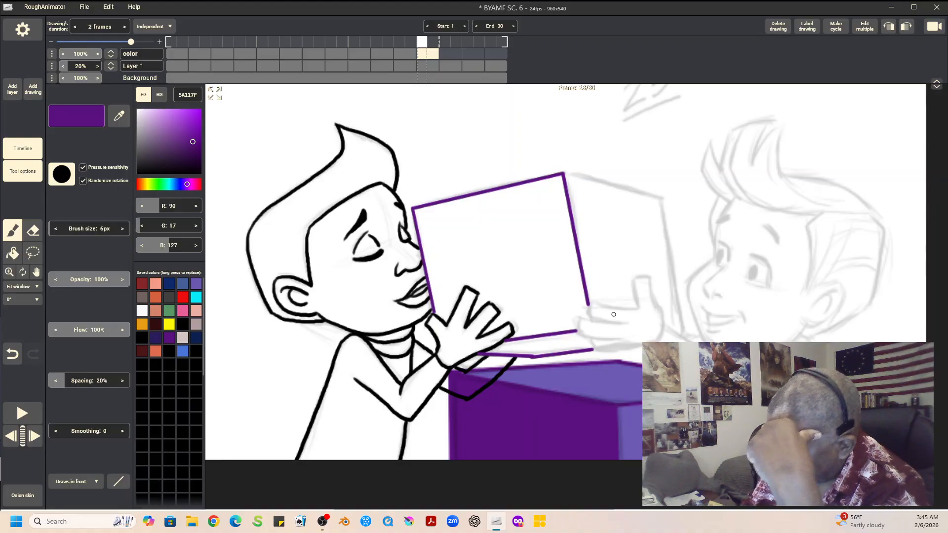
Step: Fill the first boy's face, ear and hand with skin color D4623E
key("f")
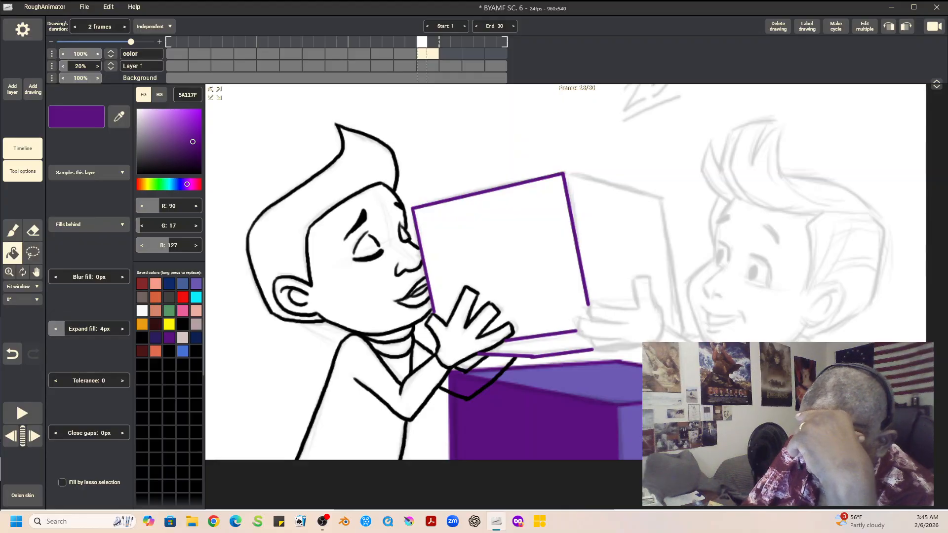
left_click(155, 297)
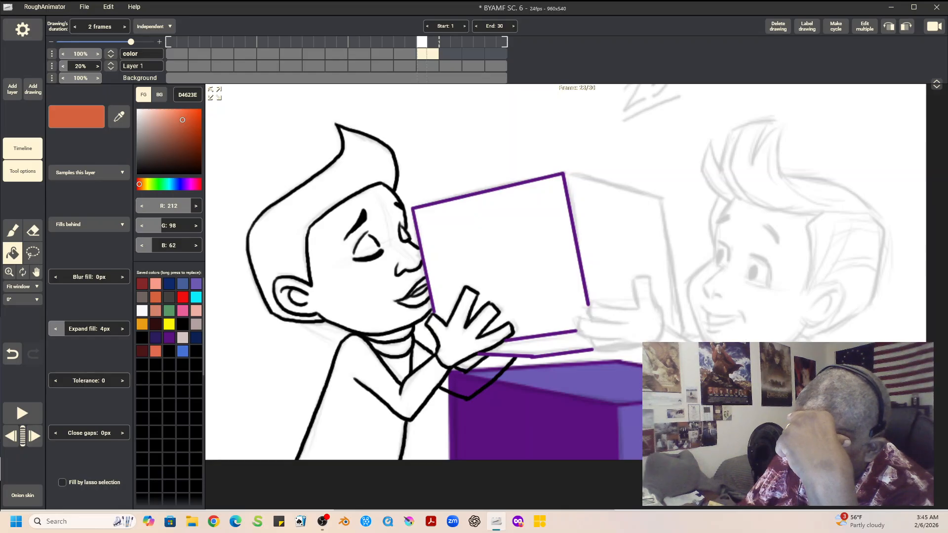
left_click(355, 276)
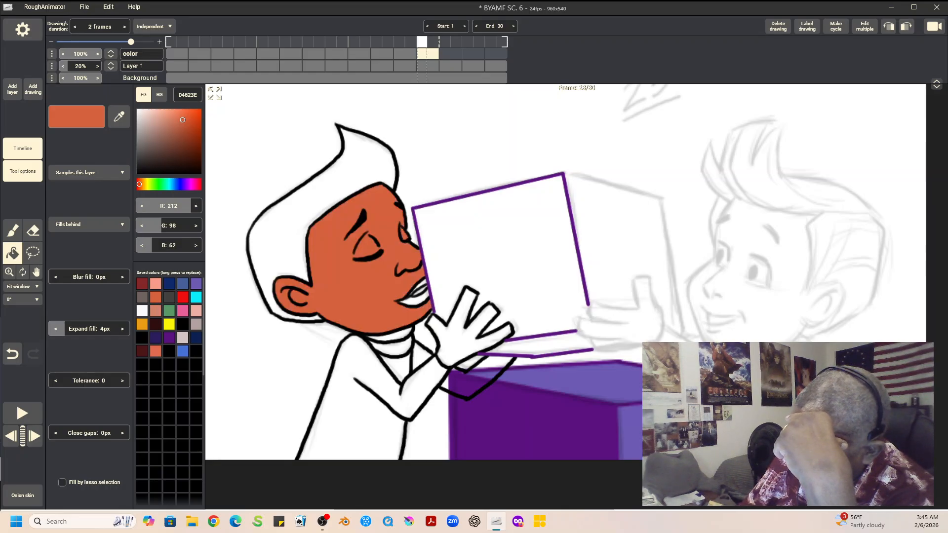
left_click(457, 336)
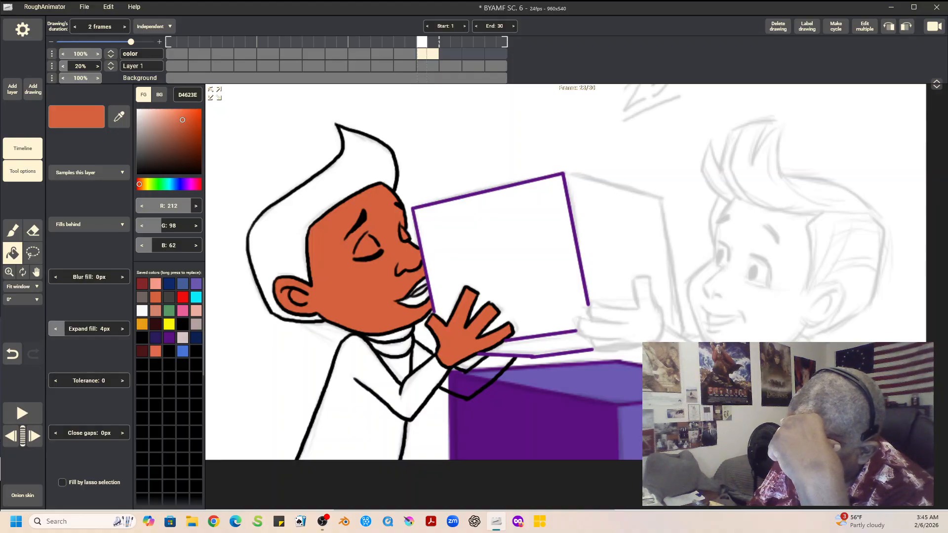
Step: Fill the first boy's hair with black and his lower lip with dark red 852727
left_click(182, 325)
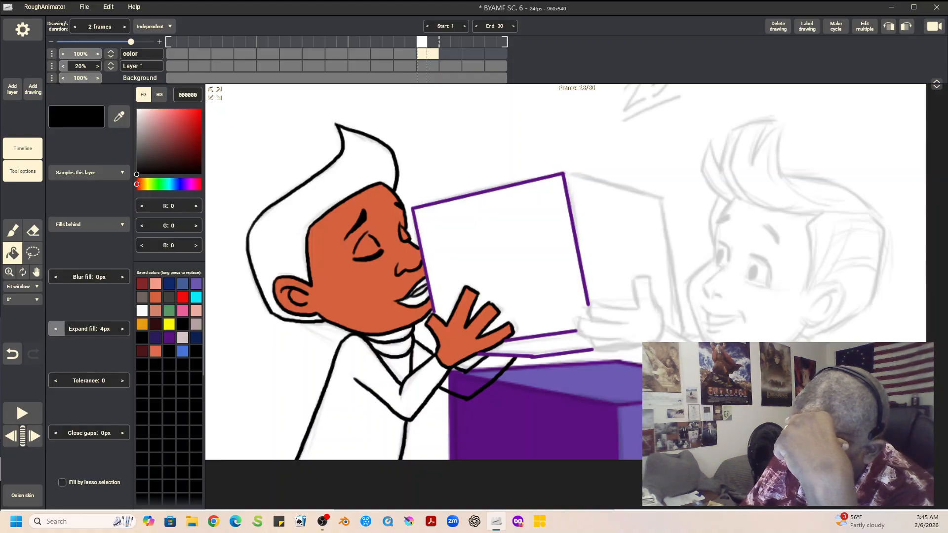
left_click(296, 225)
left_click(142, 283)
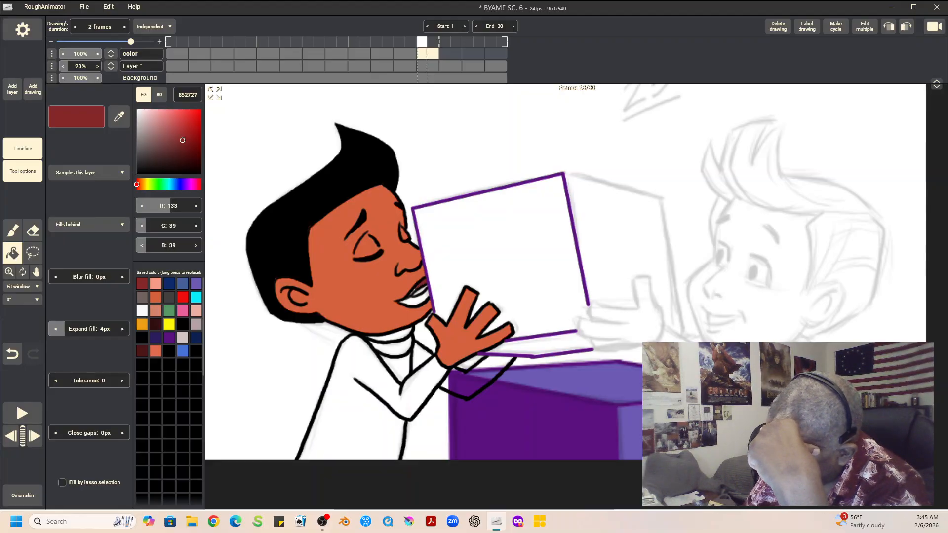
left_click(412, 299)
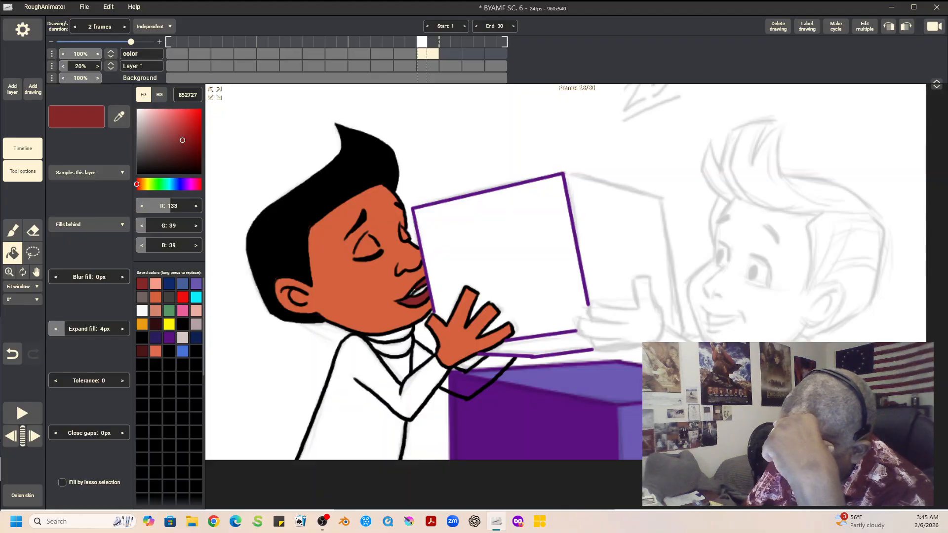
Step: Set the brush to draw behind the existing artwork and choose near-white F9FAFA as the color
left_click(12, 230)
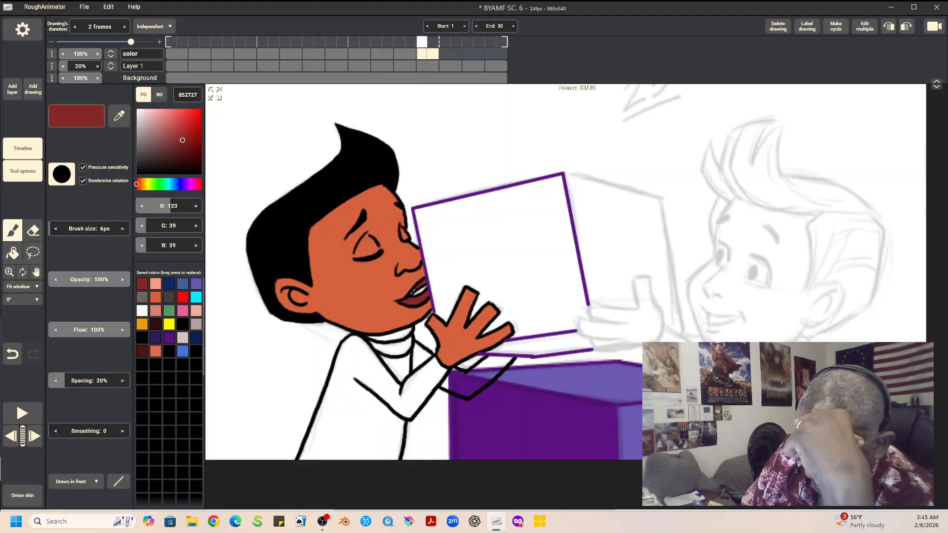
left_click(76, 481)
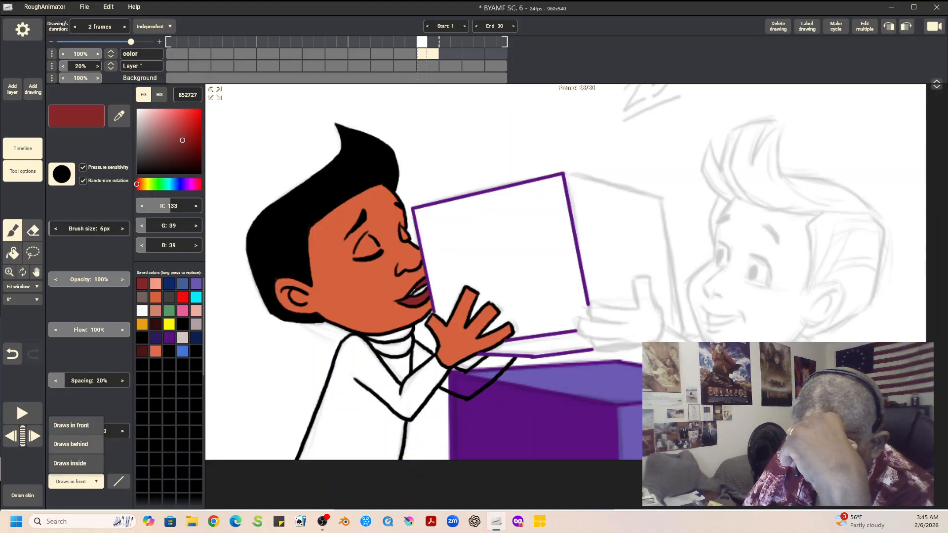
left_click(76, 445)
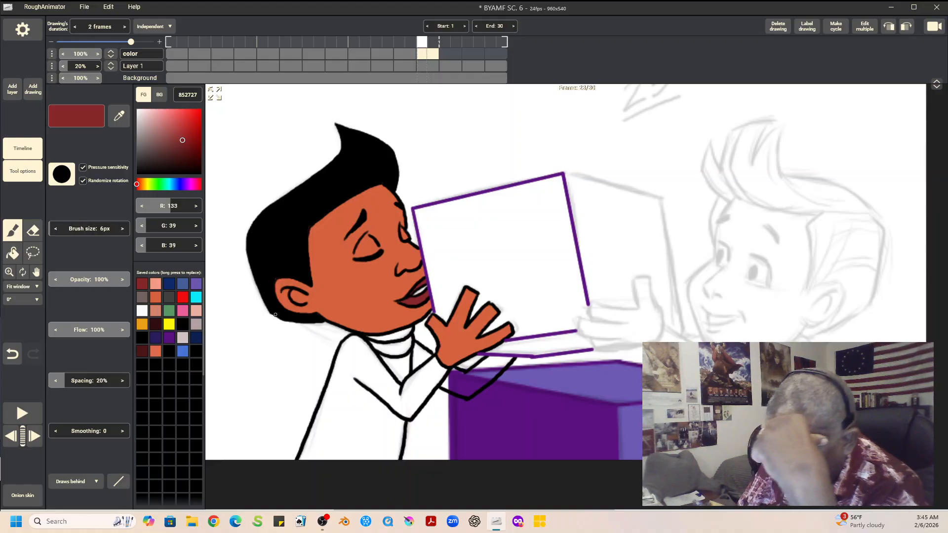
left_click(142, 310)
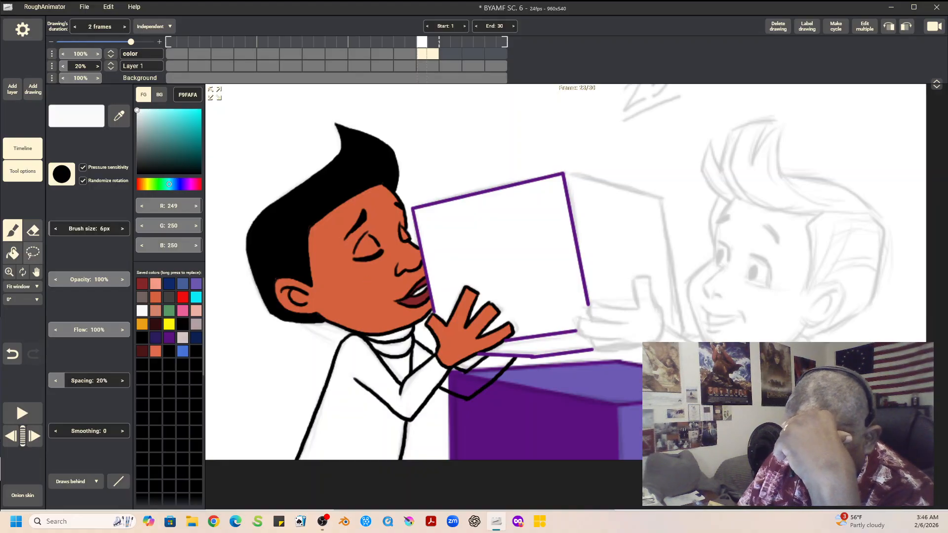
Step: Check the previous drawing, then fill the first boy's sweater body, collar and both sleeves with purple 5A117F
left_click(12, 252)
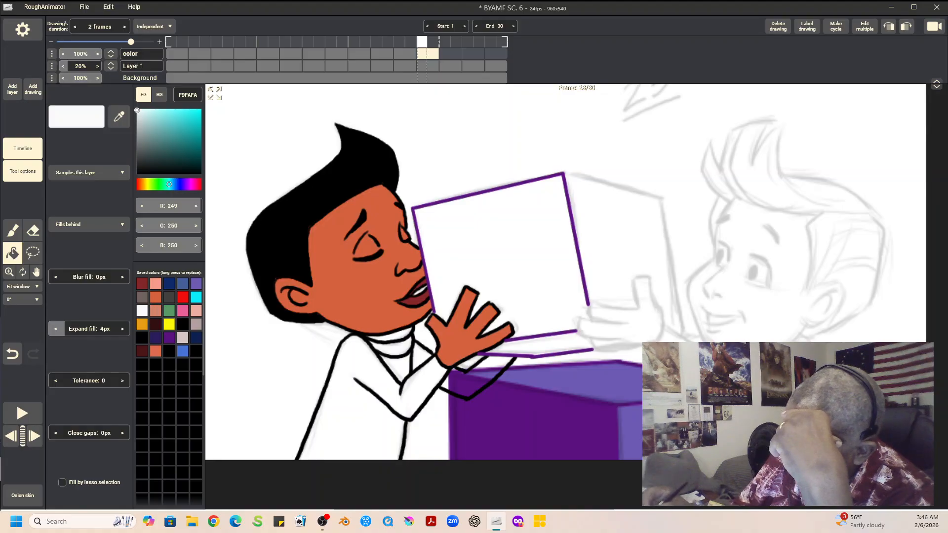
key("Left")
key("Right")
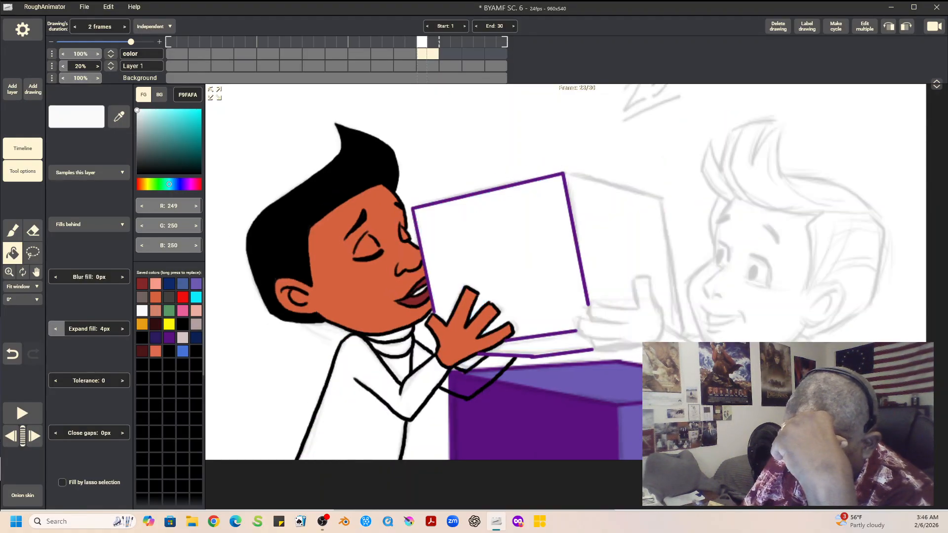
left_click(168, 338)
left_click(346, 405)
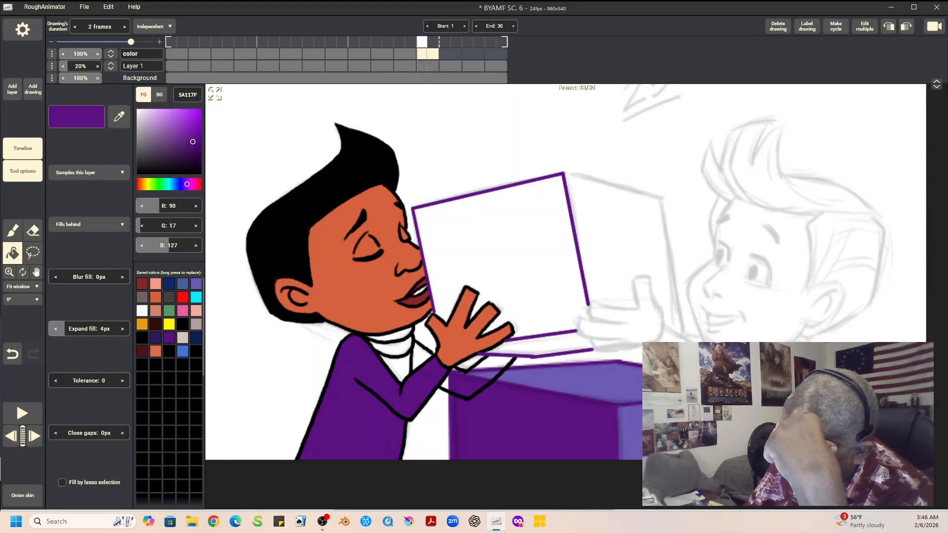
left_click(390, 348)
left_click(390, 333)
left_click(402, 366)
left_click(421, 355)
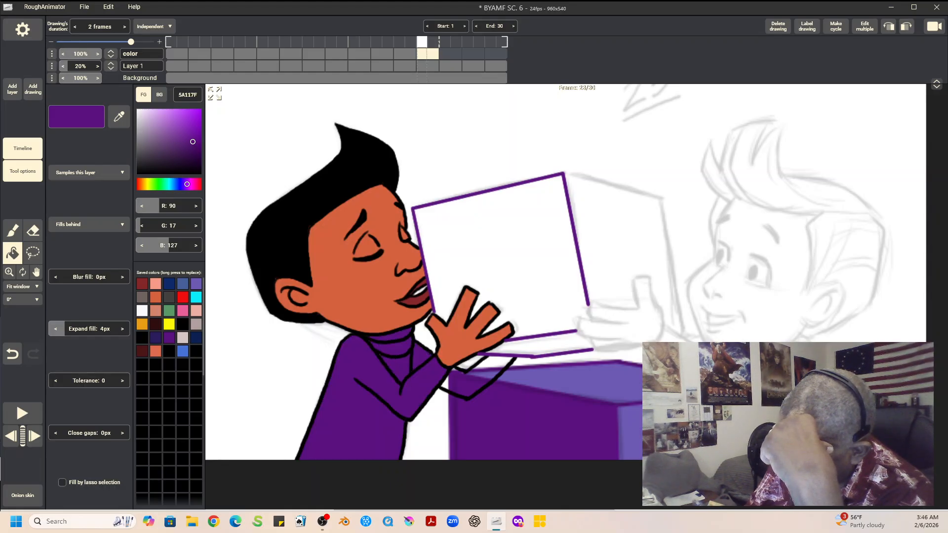
left_click(473, 381)
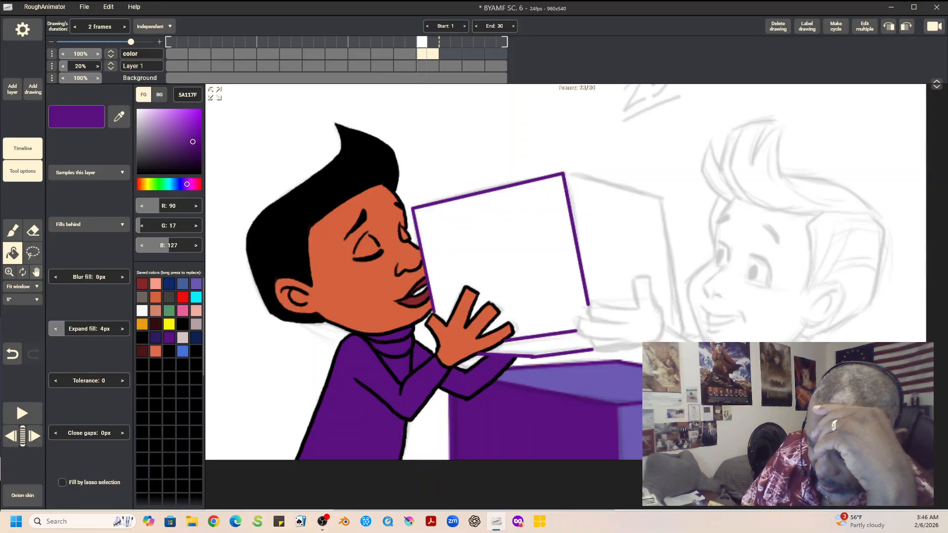
Step: Undo the straight trial stroke on the second boy's forehead and set the D4623E brush to freehand lines
left_click(36, 272)
mouse_move(592, 296)
left_mouse_down()
mouse_move(340, 257)
mouse_move(337, 275)
left_mouse_up()
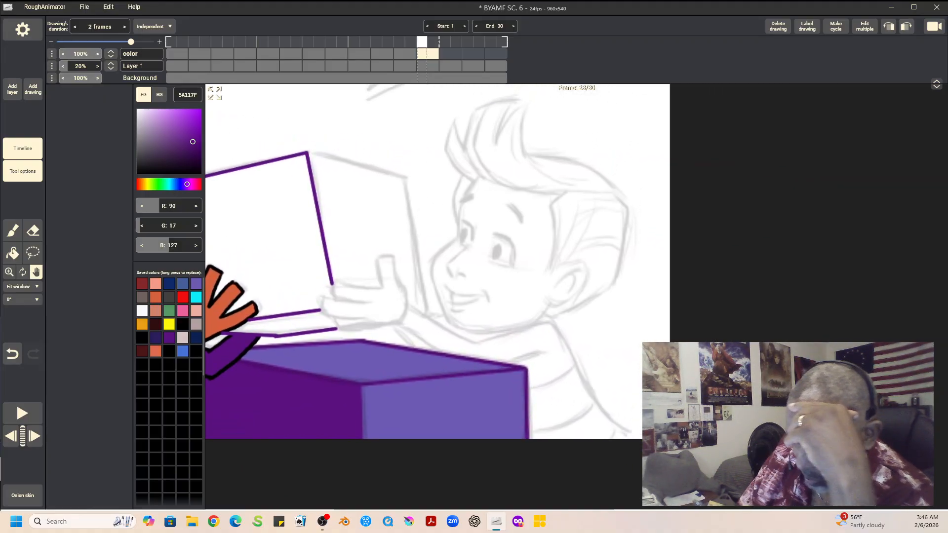
left_click(12, 230)
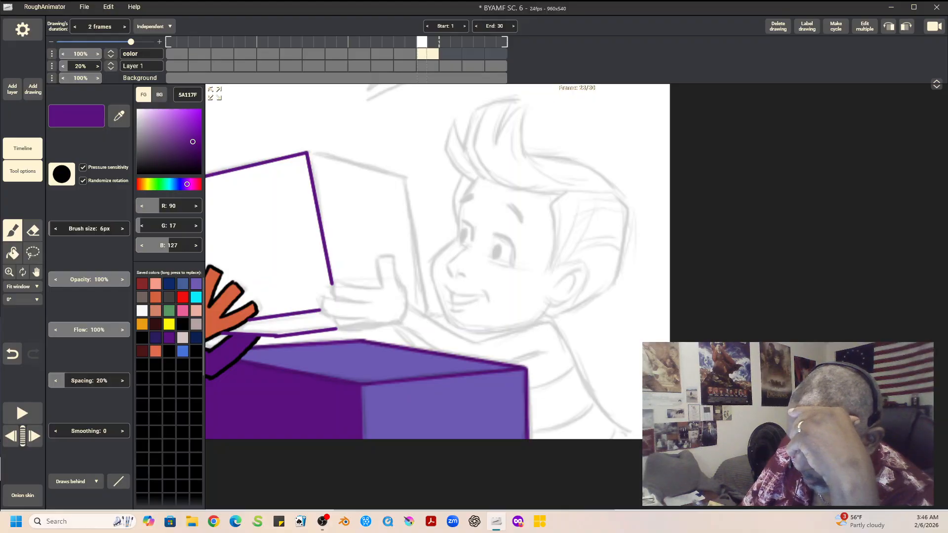
left_click(155, 297)
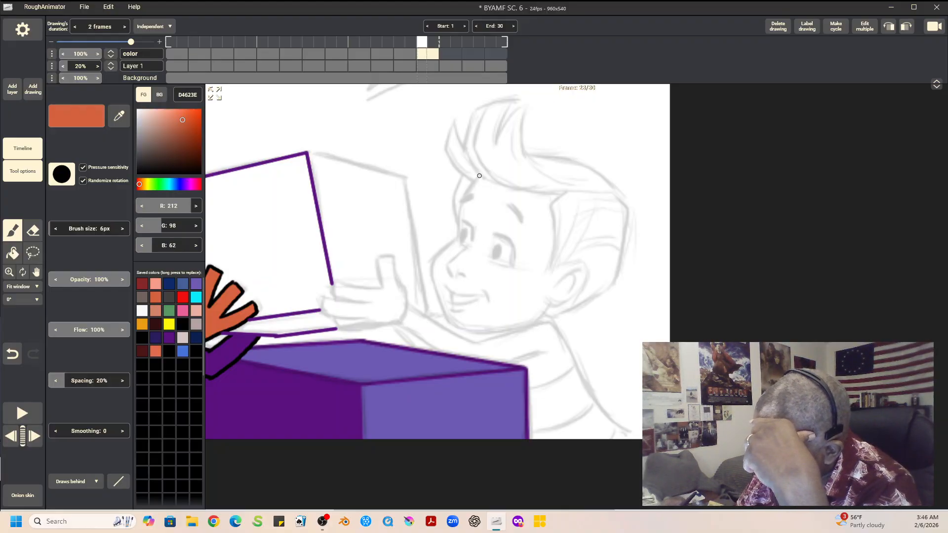
left_click_drag(476, 180, 461, 200)
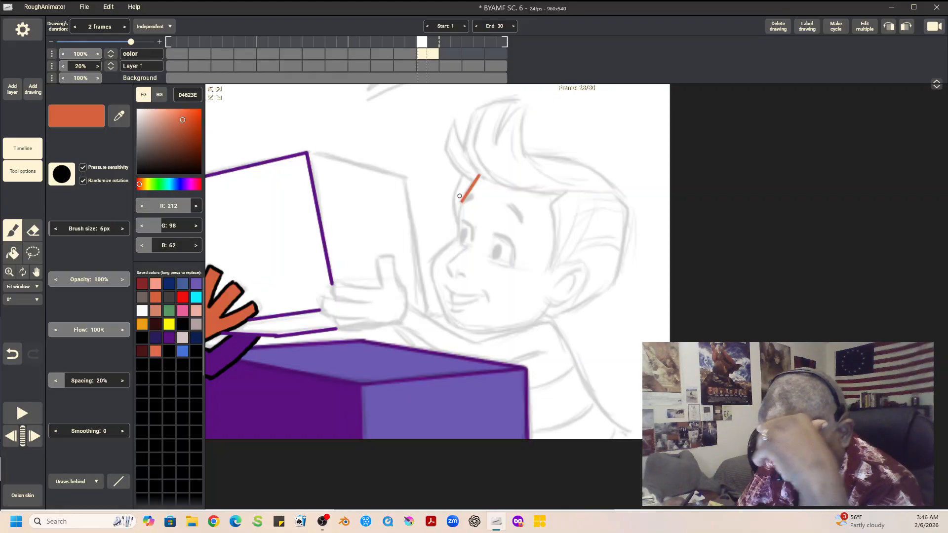
left_click(12, 354)
left_click(119, 481)
left_click(119, 368)
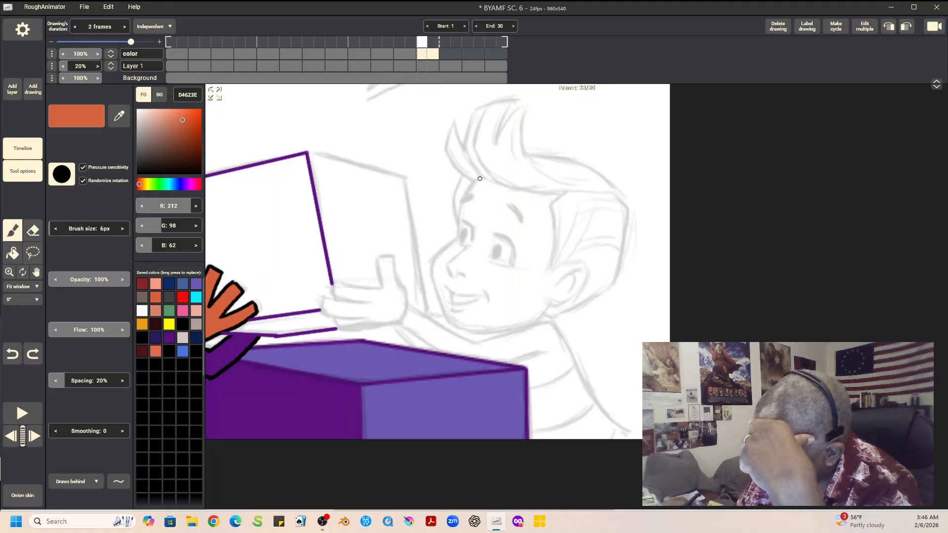
Step: Outline the second boy's face profile, nose, smiling mouth, jaw and ear with freehand D4623E strokes
left_click_drag(477, 178, 459, 234)
left_click_drag(432, 263, 459, 228)
left_click_drag(446, 265, 468, 248)
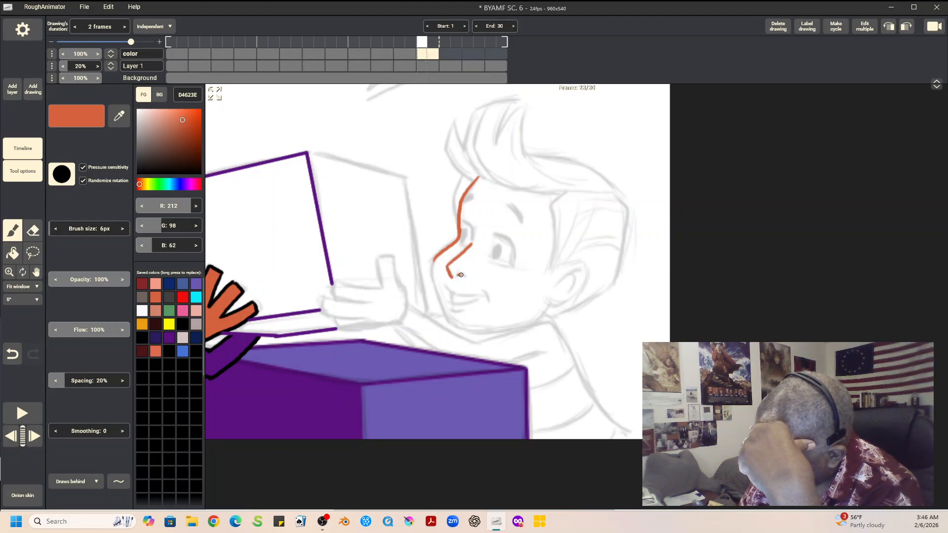
mouse_move(434, 258)
left_mouse_down()
mouse_move(434, 294)
mouse_move(447, 320)
left_mouse_up()
left_click_drag(444, 285, 477, 294)
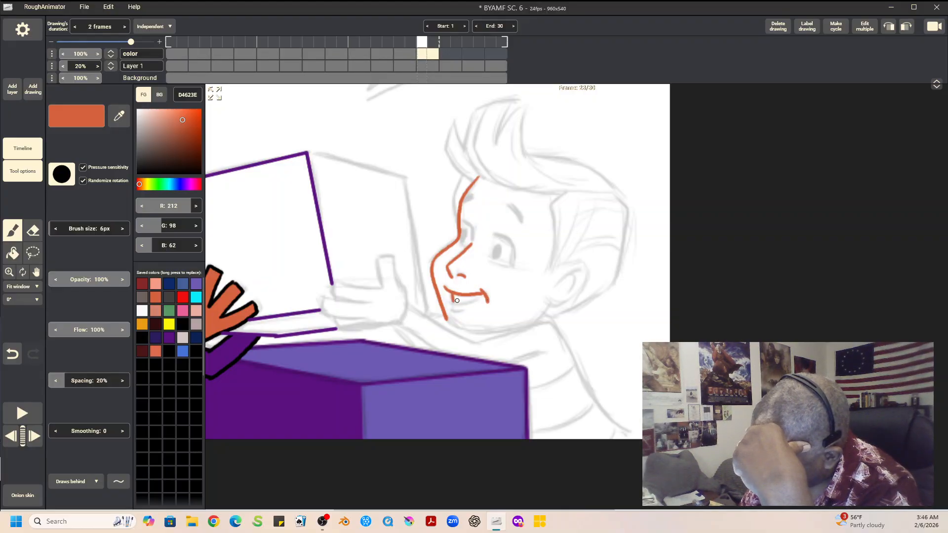
mouse_move(449, 299)
left_mouse_down()
mouse_move(477, 295)
mouse_move(446, 305)
mouse_move(462, 311)
mouse_move(452, 324)
mouse_move(472, 332)
mouse_move(522, 326)
mouse_move(549, 305)
left_mouse_up()
mouse_move(561, 194)
left_mouse_down()
mouse_move(549, 208)
mouse_move(548, 273)
mouse_move(581, 261)
mouse_move(561, 298)
left_mouse_up()
mouse_move(581, 262)
left_mouse_down()
mouse_move(569, 301)
mouse_move(550, 303)
mouse_move(572, 295)
left_mouse_up()
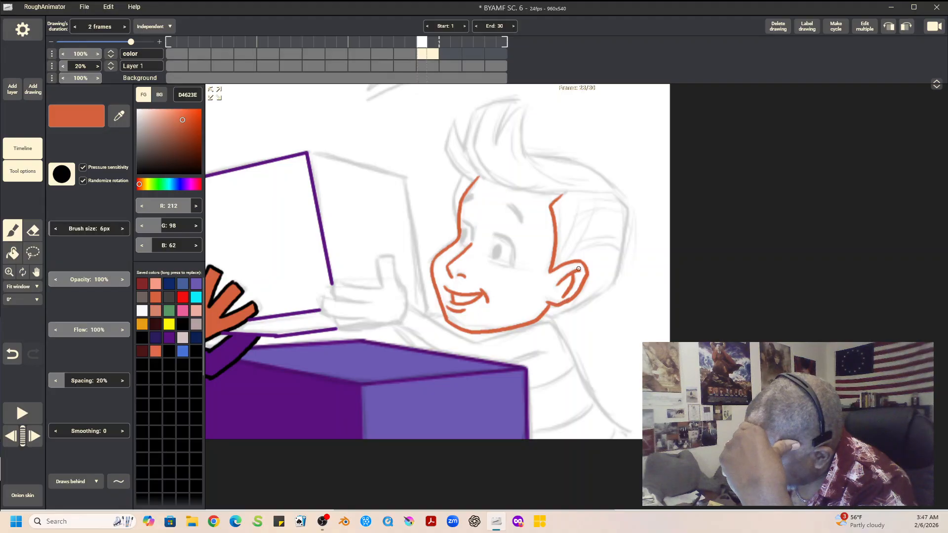
Step: Outline the second boy's spiky front hair, hairline and the top of his head in D4623E
left_click_drag(514, 101, 495, 144)
mouse_move(478, 109)
left_mouse_down()
mouse_move(511, 100)
mouse_move(476, 131)
mouse_move(480, 164)
mouse_move(502, 183)
mouse_move(564, 197)
left_mouse_up()
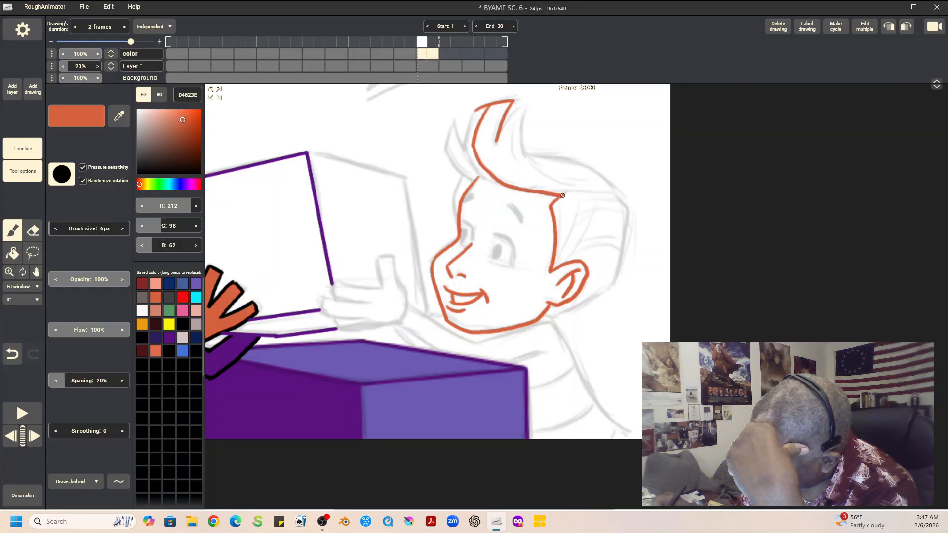
mouse_move(475, 110)
left_mouse_down()
mouse_move(467, 155)
mouse_move(495, 180)
left_mouse_up()
mouse_move(455, 119)
left_mouse_down()
mouse_move(461, 143)
mouse_move(455, 120)
mouse_move(446, 147)
mouse_move(472, 183)
mouse_move(458, 183)
mouse_move(454, 215)
left_mouse_up()
mouse_move(498, 137)
left_mouse_down()
mouse_move(526, 105)
mouse_move(524, 152)
mouse_move(572, 160)
mouse_move(614, 194)
left_mouse_up()
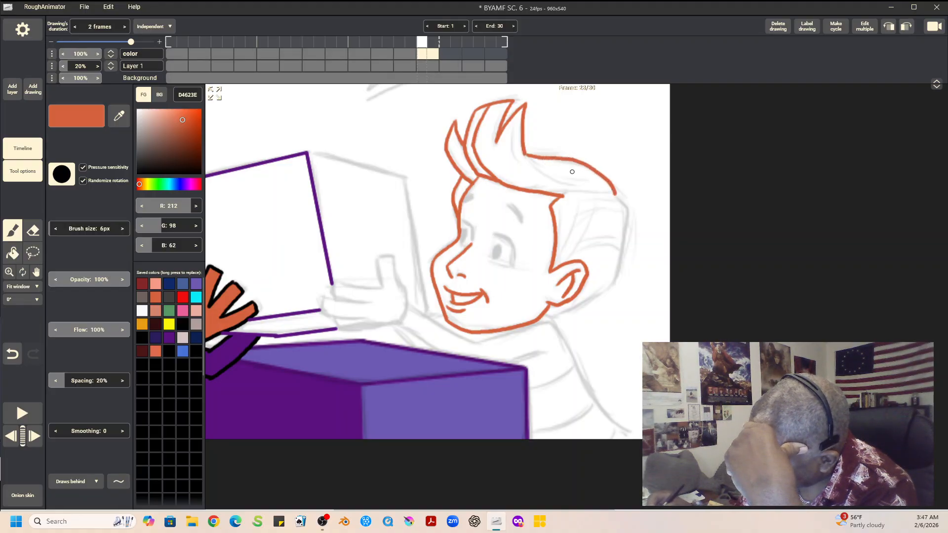
Step: Outline the side and back sections of the second boy's hair and his raised hand in D4623E
mouse_move(524, 153)
left_mouse_down()
mouse_move(575, 188)
mouse_move(553, 203)
mouse_move(571, 191)
mouse_move(609, 197)
mouse_move(593, 200)
mouse_move(581, 245)
left_mouse_up()
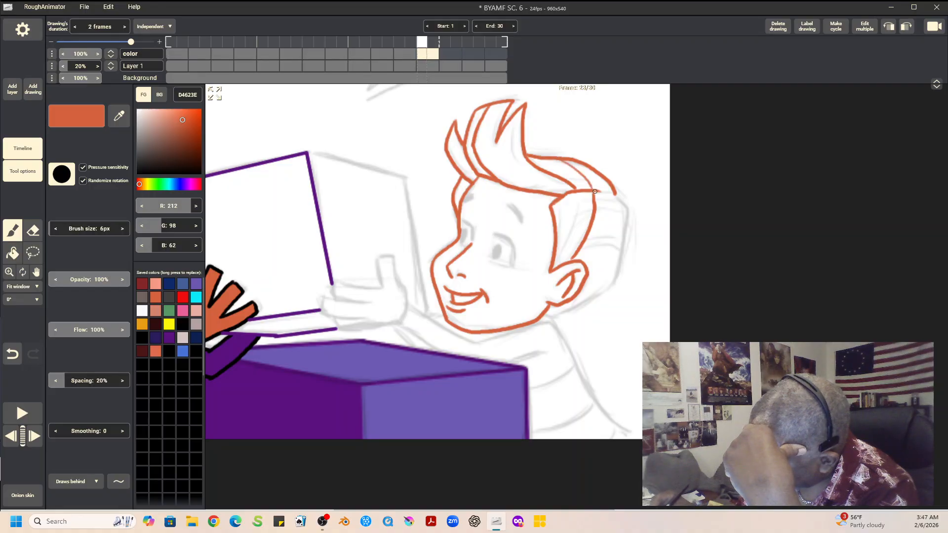
mouse_move(612, 196)
left_mouse_down()
mouse_move(617, 217)
mouse_move(589, 271)
left_mouse_up()
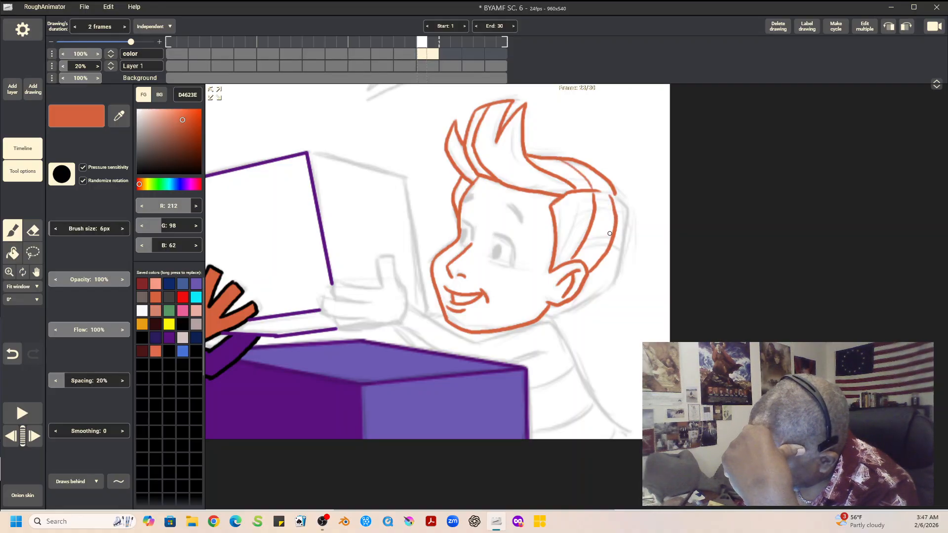
mouse_move(607, 192)
left_mouse_down()
mouse_move(625, 208)
mouse_move(628, 236)
mouse_move(610, 282)
left_mouse_up()
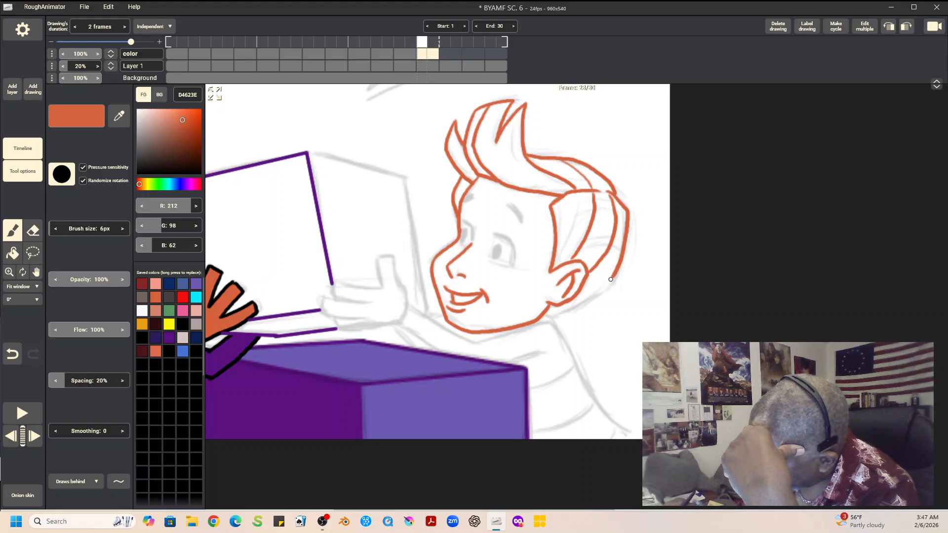
left_click_drag(548, 313, 614, 275)
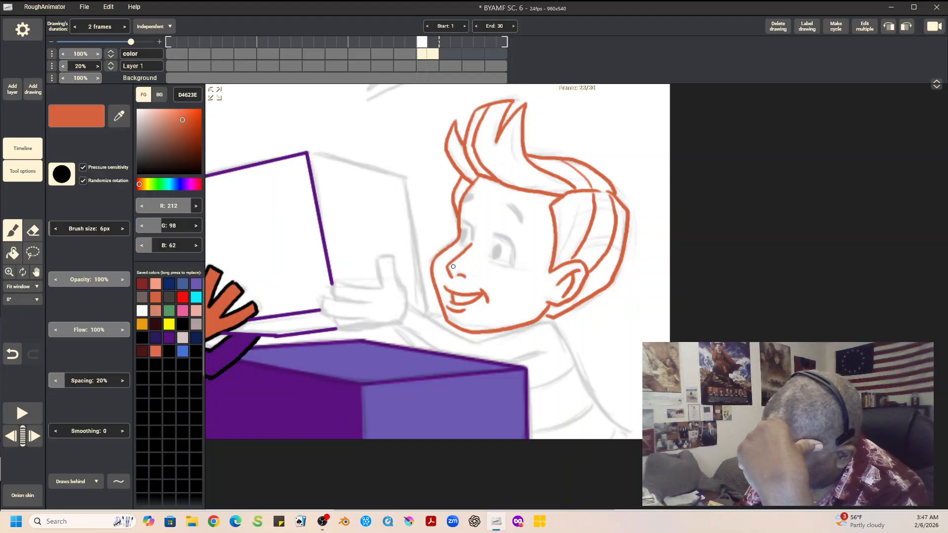
mouse_move(377, 258)
left_mouse_down()
mouse_move(382, 286)
mouse_move(378, 257)
mouse_move(392, 256)
mouse_move(403, 301)
left_mouse_up()
mouse_move(336, 285)
left_mouse_down()
mouse_move(379, 290)
mouse_move(331, 290)
mouse_move(333, 299)
mouse_move(372, 304)
mouse_move(324, 296)
mouse_move(322, 313)
mouse_move(365, 319)
mouse_move(335, 319)
mouse_move(340, 330)
mouse_move(400, 324)
left_mouse_up()
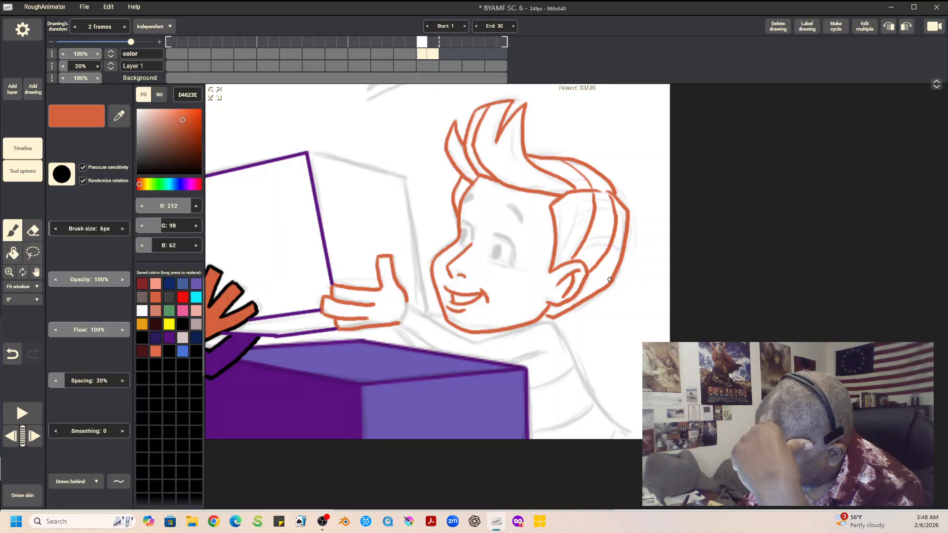
Step: Ink the second boy's pupils and upper eyelids in black, then add both eyebrows with the brush drawing in front
left_click(182, 324)
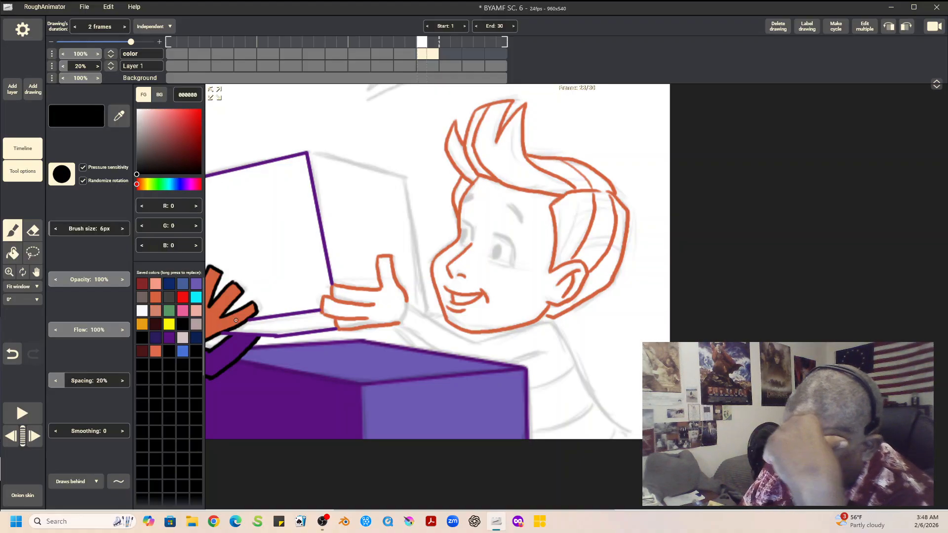
left_click_drag(499, 249, 498, 254)
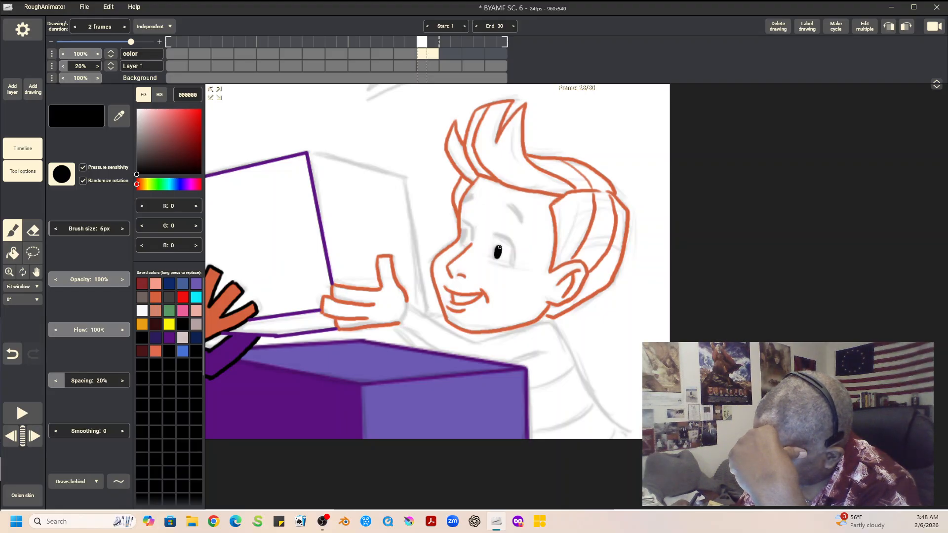
mouse_move(464, 234)
left_mouse_down()
mouse_move(508, 237)
mouse_move(512, 263)
mouse_move(513, 260)
left_mouse_up()
left_click_drag(462, 221, 467, 222)
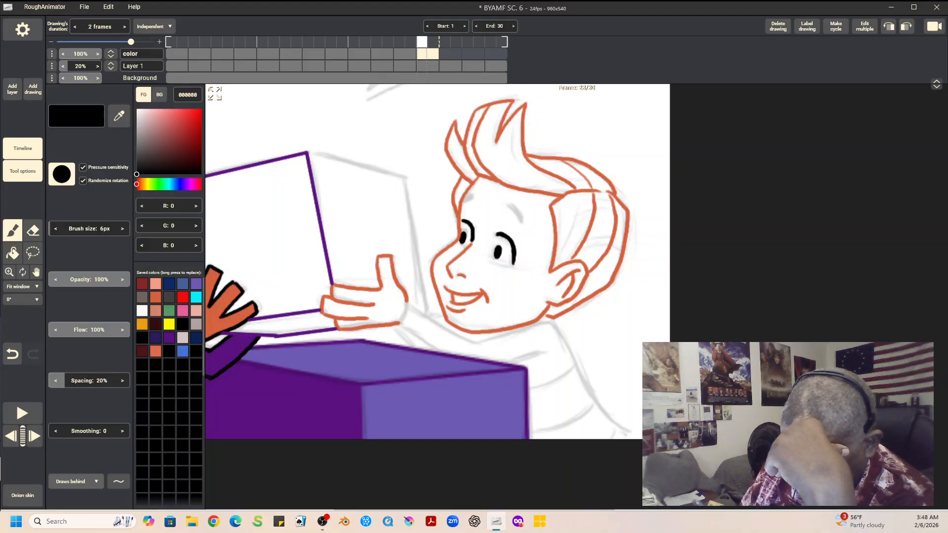
left_click(75, 481)
left_click(71, 425)
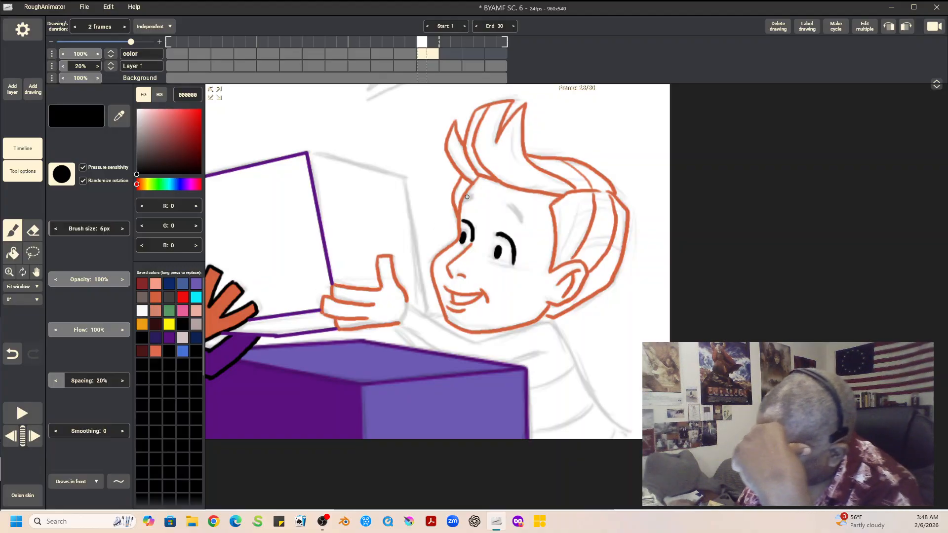
left_click_drag(463, 202, 471, 198)
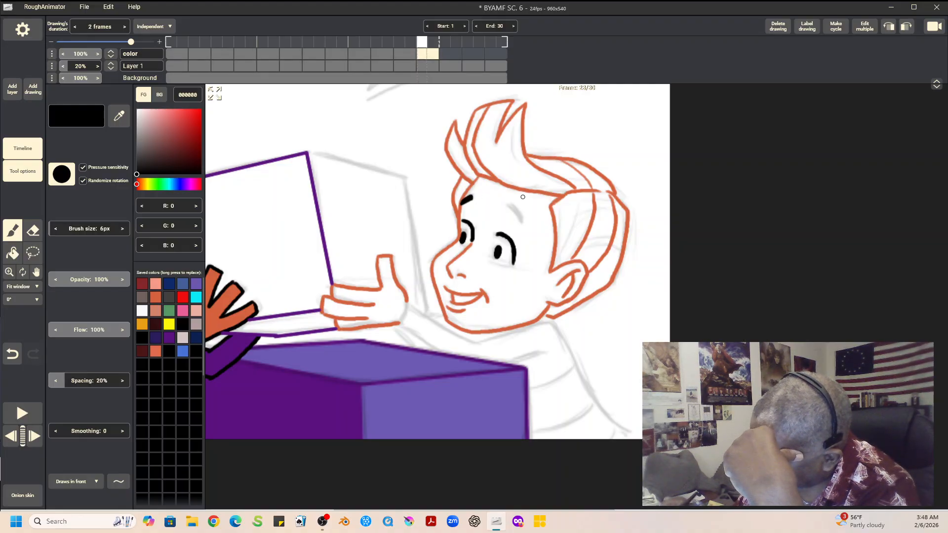
left_click_drag(510, 205, 522, 223)
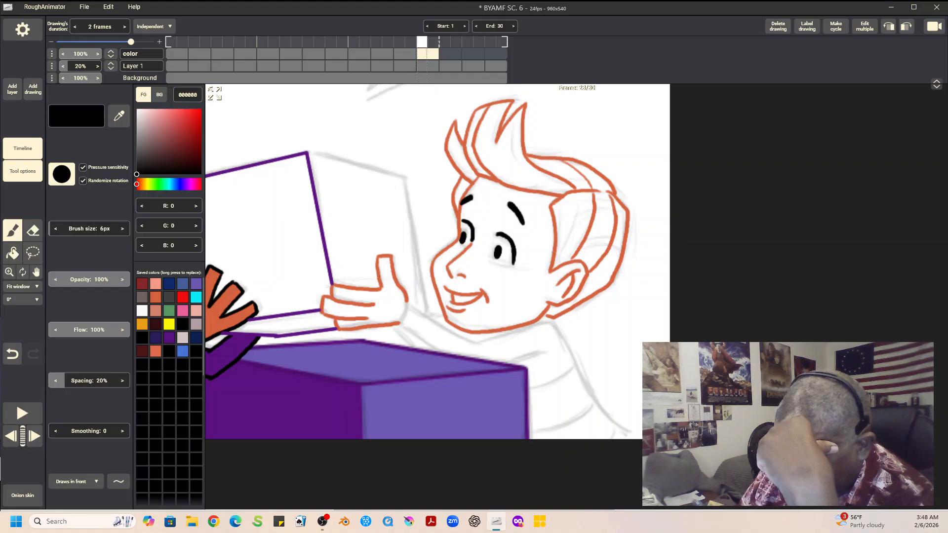
Step: Outline the second boy's shirt in EF0E0E, covering the sleeves, back, front edge, chest stripe and lower hem
left_click(182, 297)
mouse_move(406, 304)
left_mouse_down()
mouse_move(418, 313)
mouse_move(482, 340)
mouse_move(474, 344)
mouse_move(550, 320)
mouse_move(627, 439)
left_mouse_up()
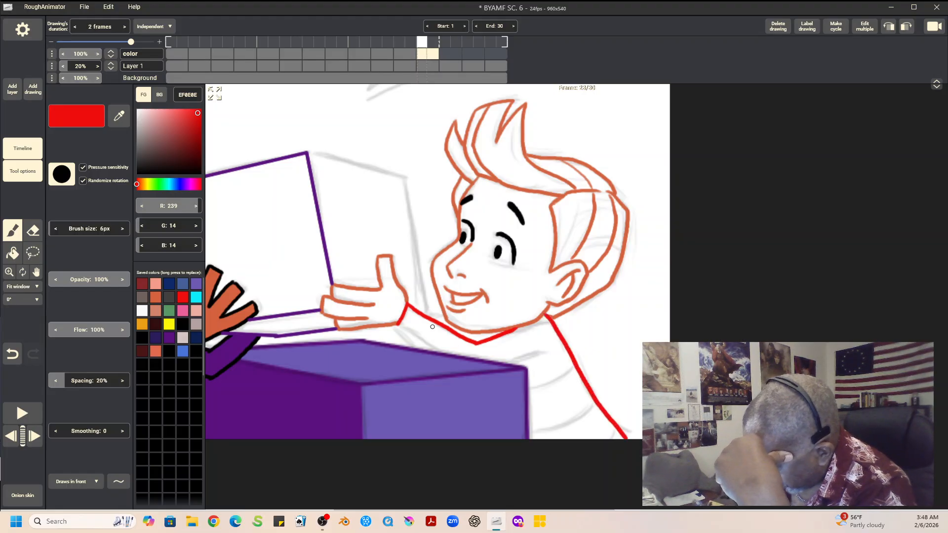
mouse_move(398, 324)
left_mouse_down()
mouse_move(472, 378)
mouse_move(539, 354)
left_mouse_up()
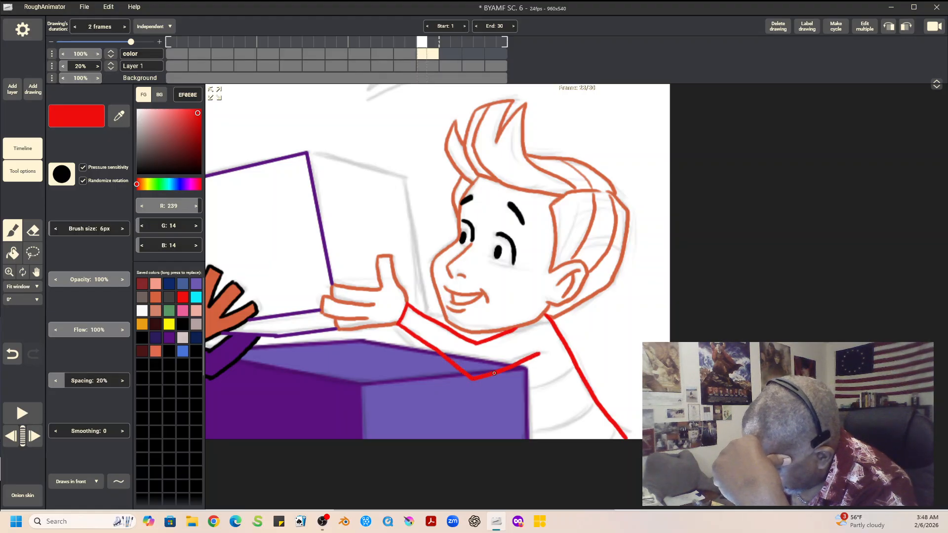
left_click_drag(491, 373, 512, 444)
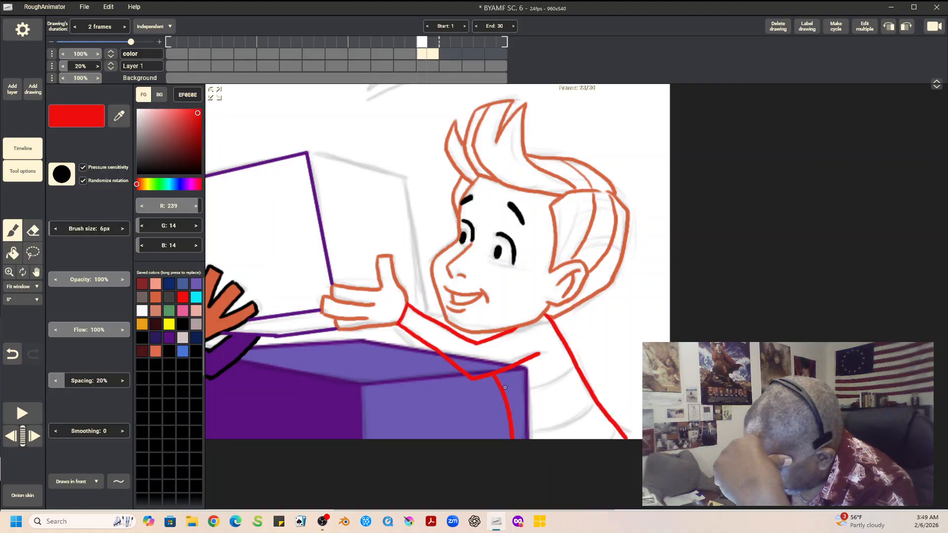
left_click_drag(501, 393, 570, 368)
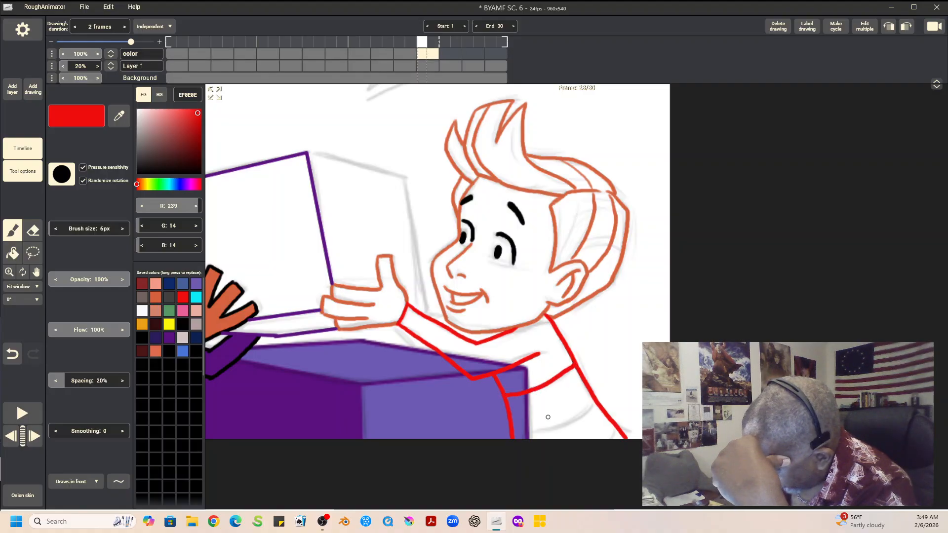
left_click_drag(520, 430, 601, 400)
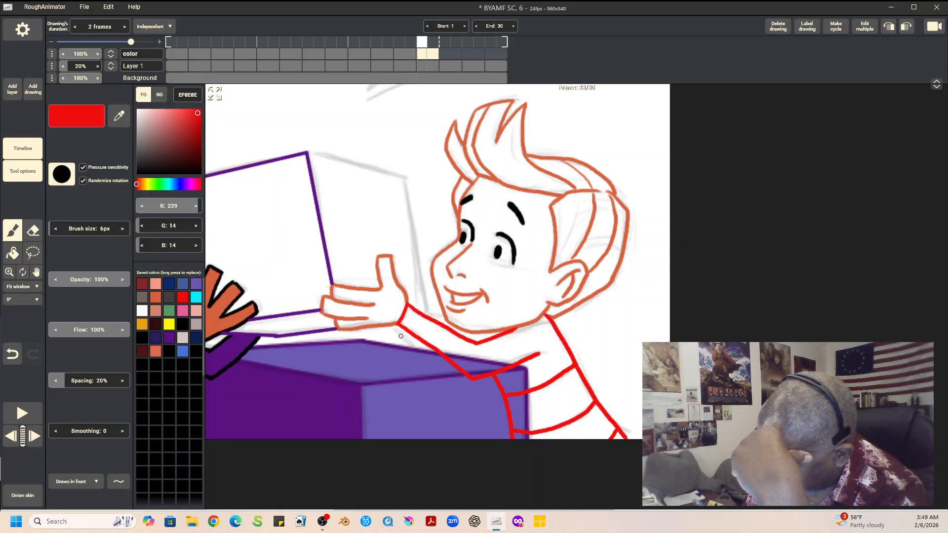
mouse_move(391, 325)
left_mouse_down()
mouse_move(418, 359)
mouse_move(447, 364)
left_mouse_up()
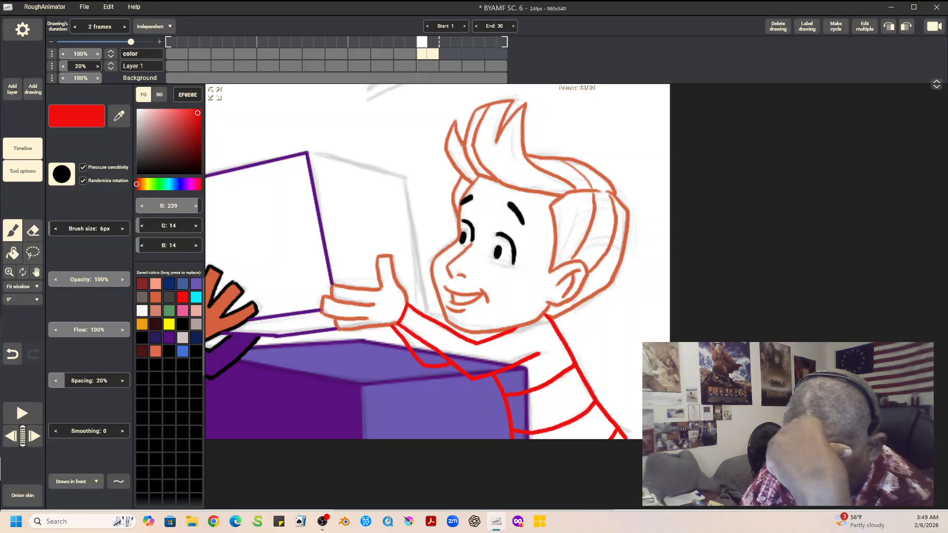
Step: Make the brush draw behind and close the lower edges of the second boy's eyes with F79C87 strokes
left_click(76, 482)
left_click(76, 444)
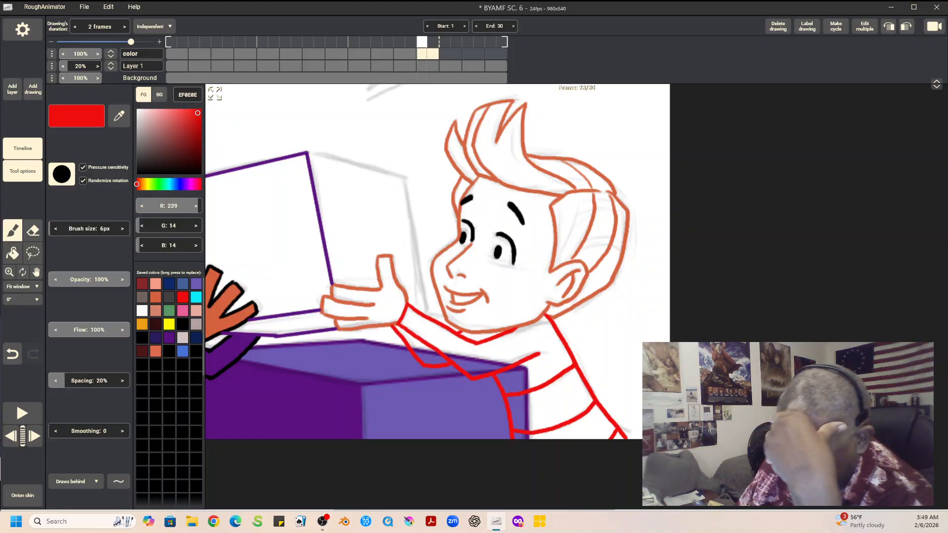
left_click(155, 284)
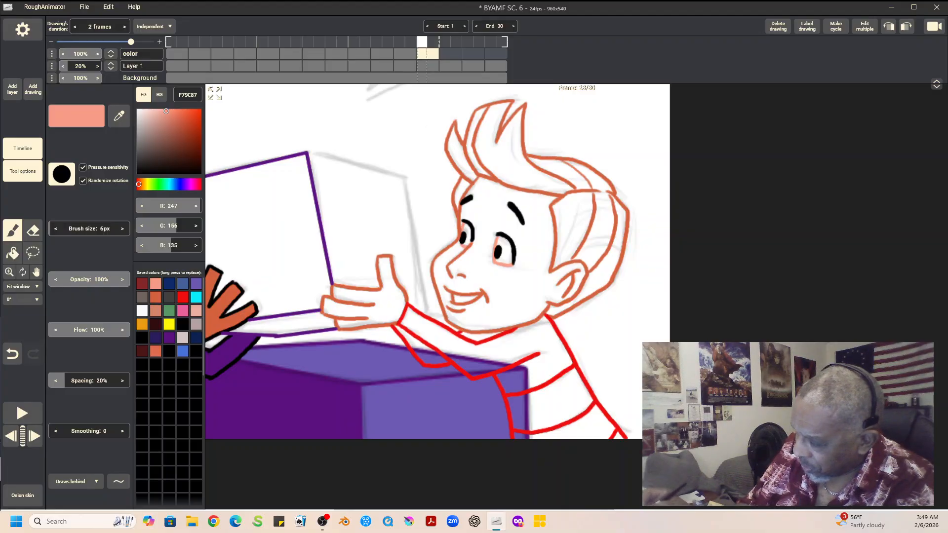
key("Left")
key("Right")
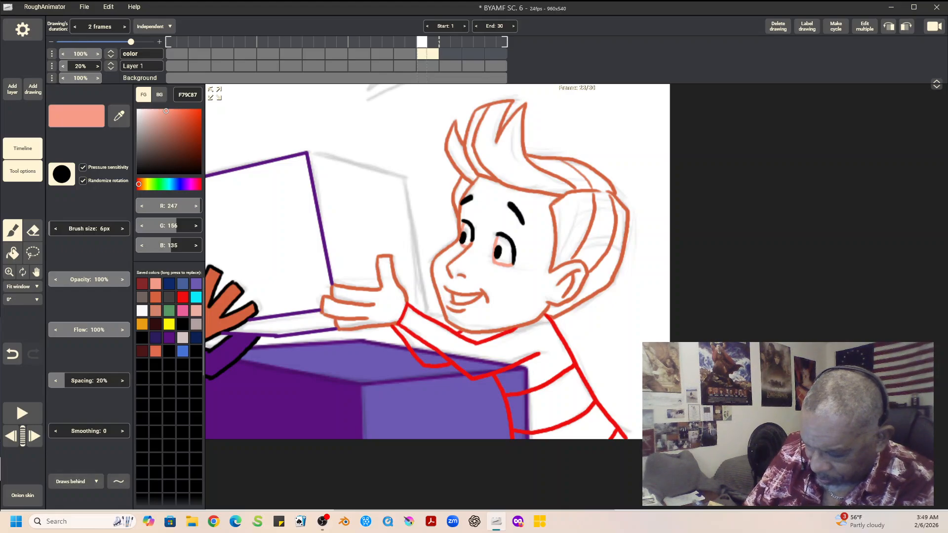
Step: Draw the upper and far vertical edges of the box's narrow side with straight 5A117F lines
left_click(119, 482)
left_click(118, 388)
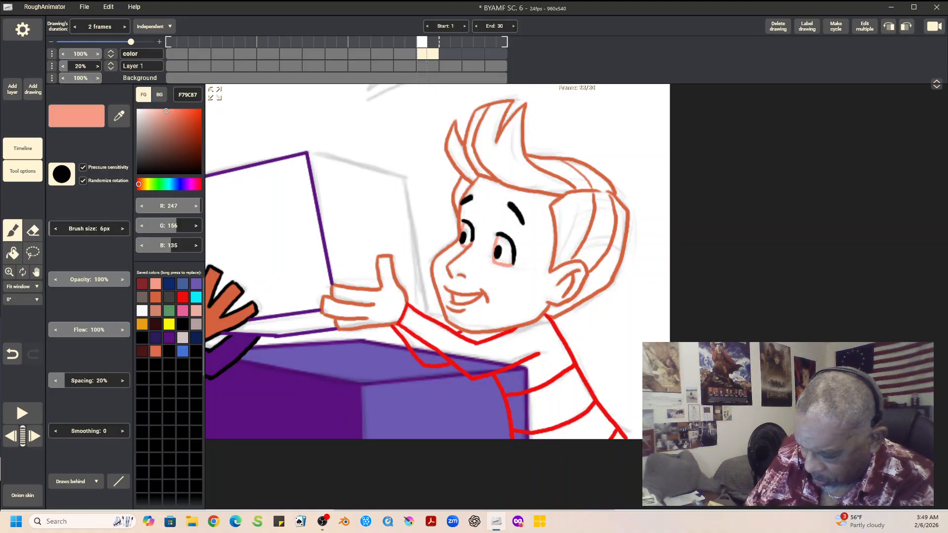
left_click(170, 338)
left_click_drag(307, 152, 402, 178)
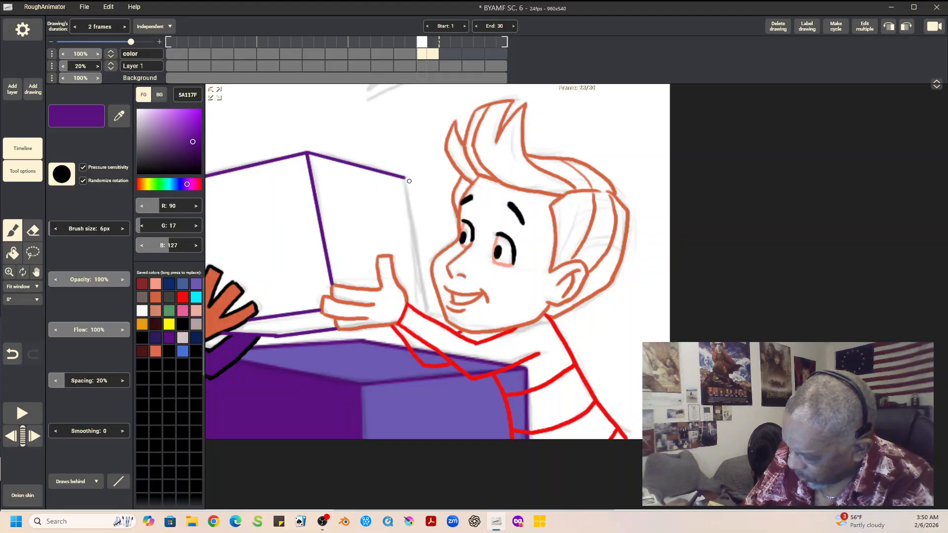
left_click_drag(406, 195, 427, 313)
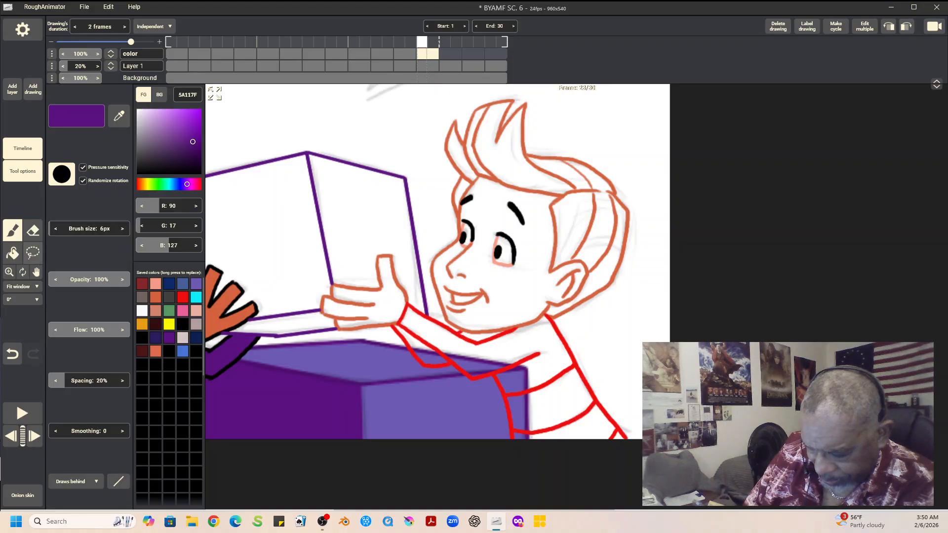
Step: Fill the second boy's face and raised hand with F79C87
left_click(13, 254)
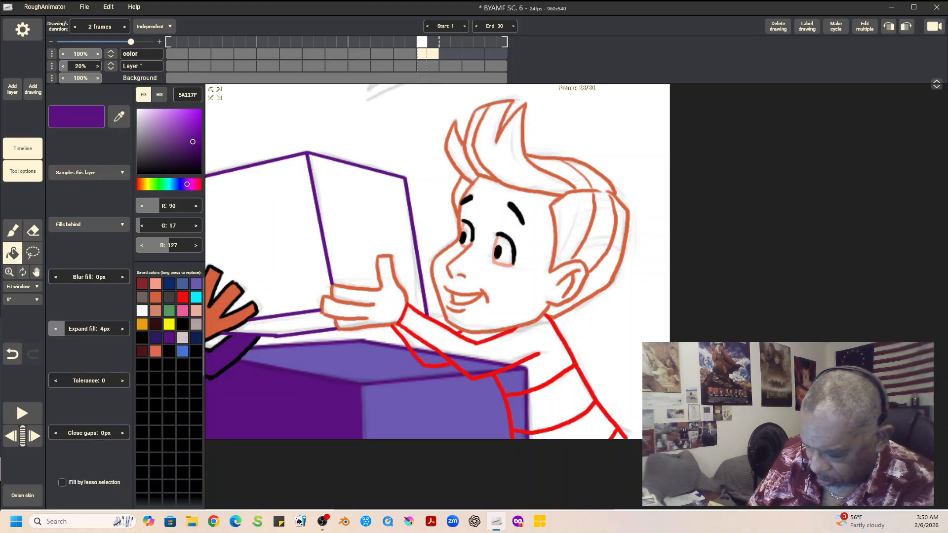
left_click(155, 284)
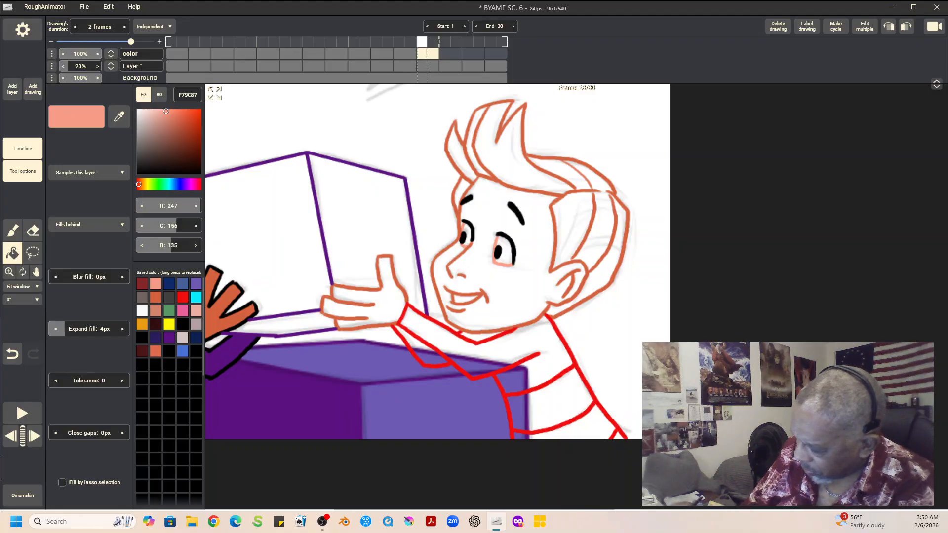
left_click(524, 290)
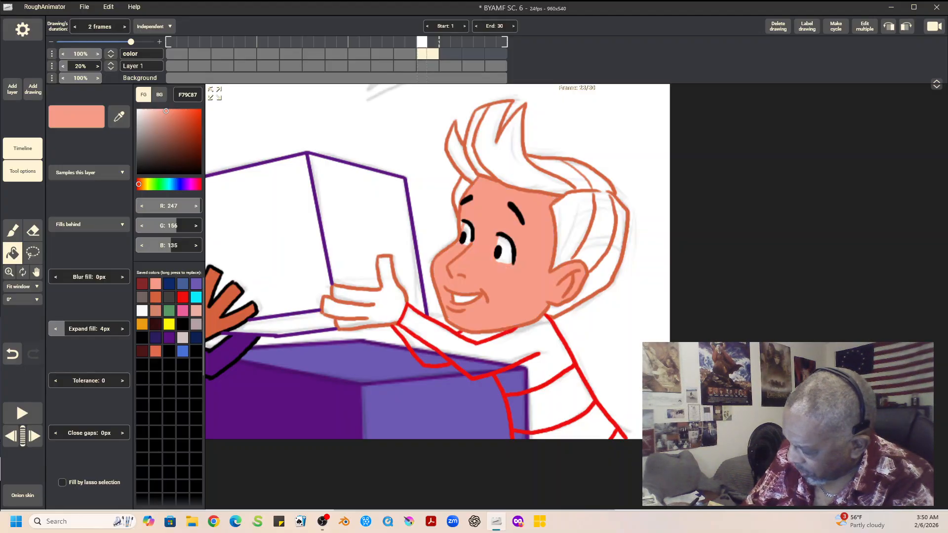
left_click(363, 301)
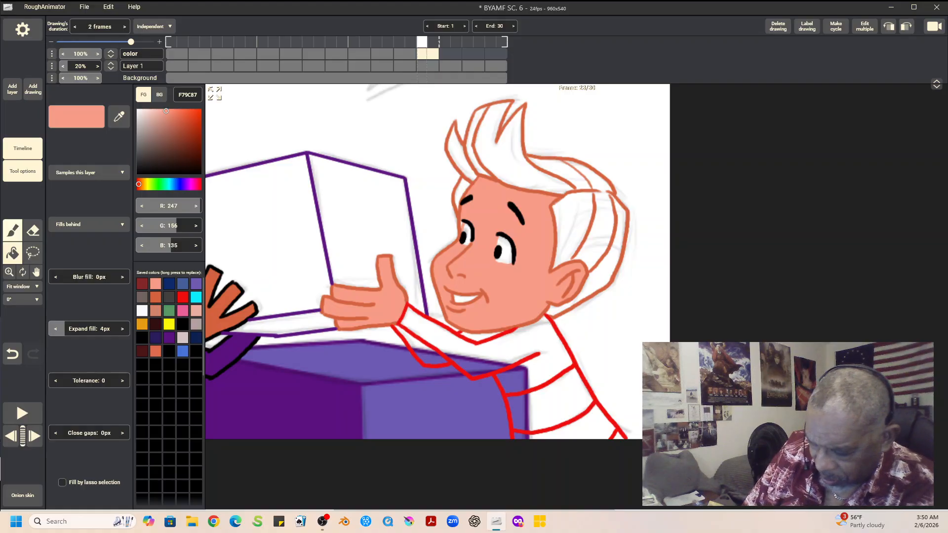
Step: Return the brush to freehand strokes, and ready the Fill tool with the off-white F9FAFA
left_click(12, 230)
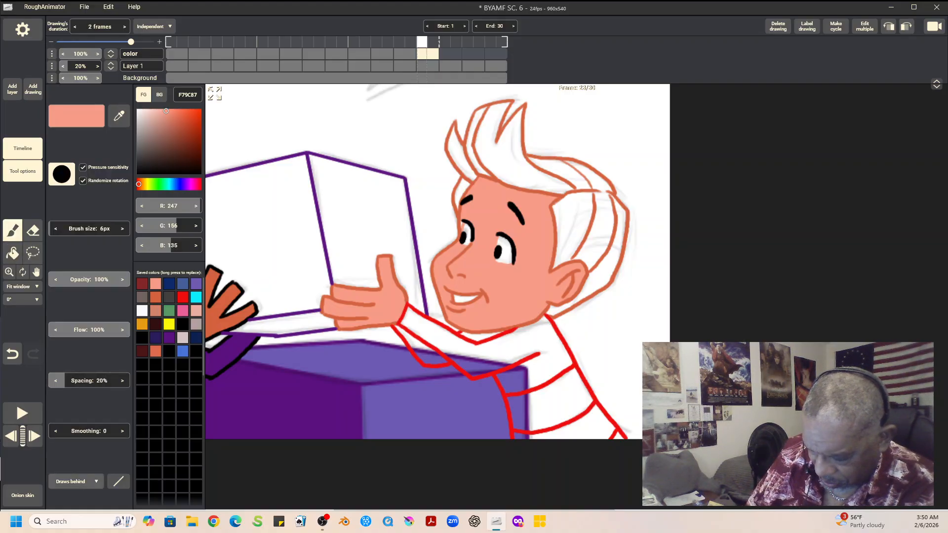
left_click(118, 481)
left_click(118, 368)
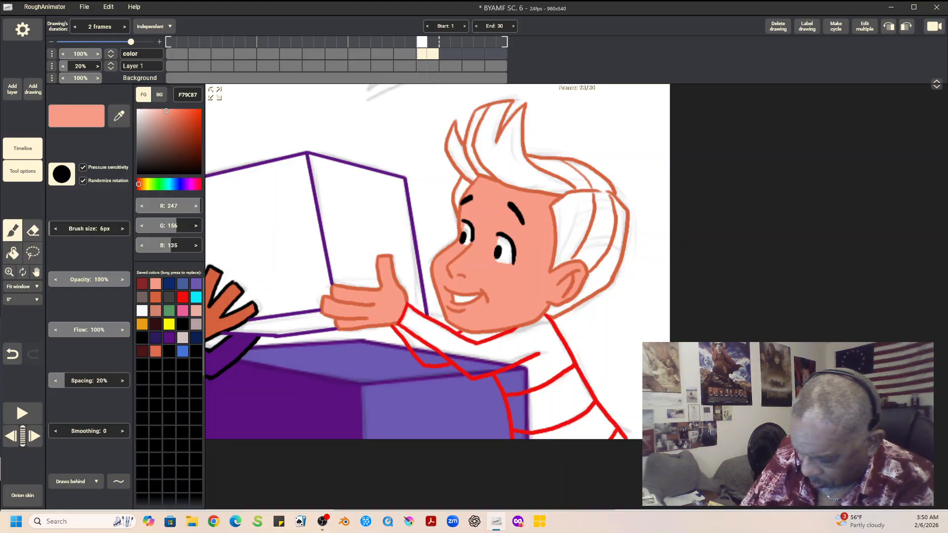
left_click(142, 310)
left_click(12, 253)
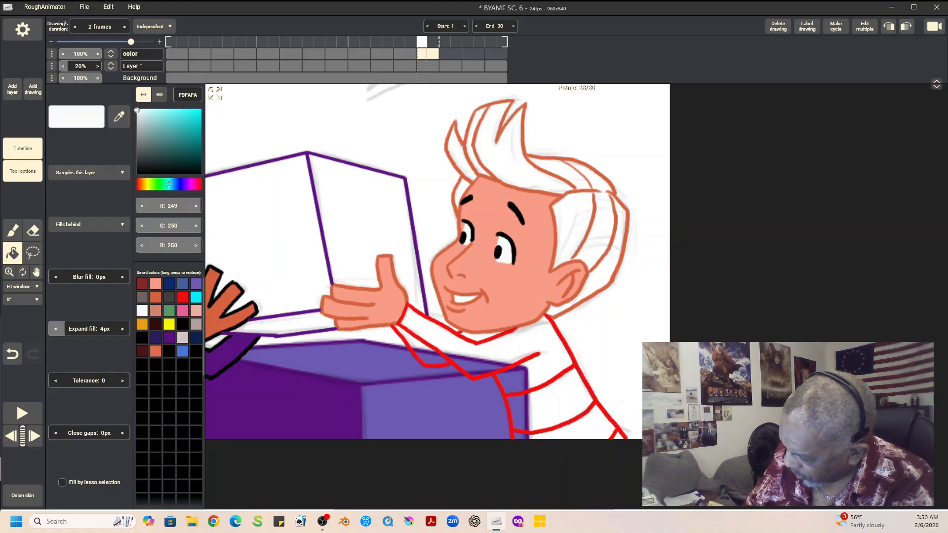
Step: Fill all sections of the second boy's hair, from the front spikes to the back of the head, with E99C13
left_click(142, 324)
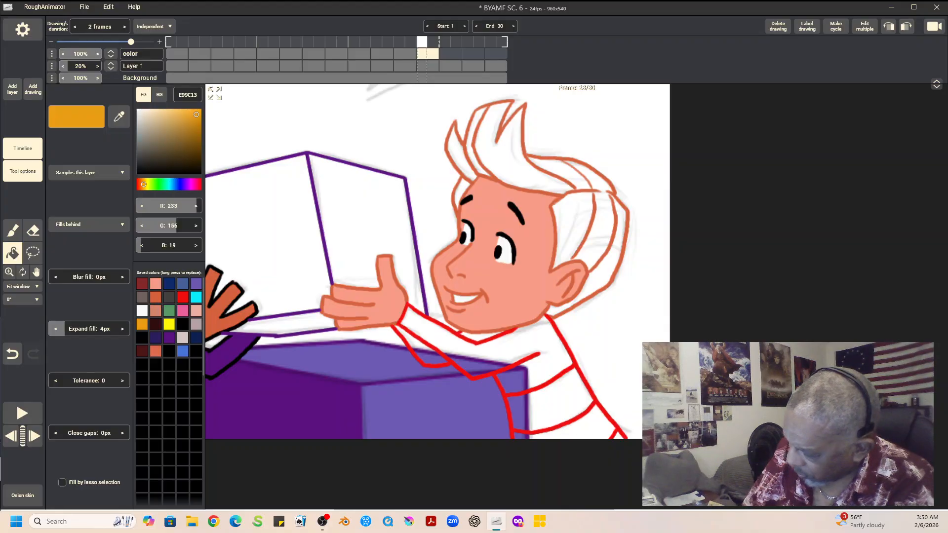
left_click(461, 191)
left_click(458, 156)
left_click(475, 140)
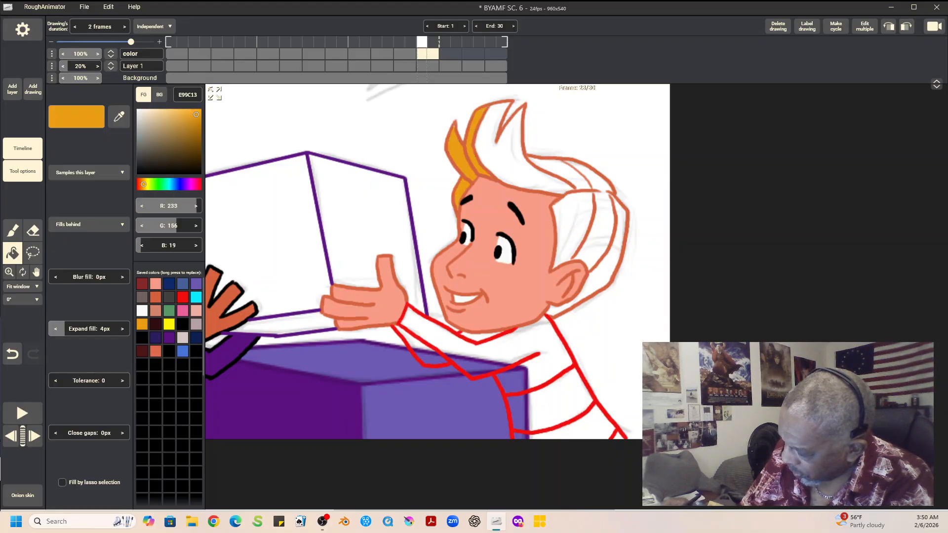
left_click(513, 158)
left_click(562, 167)
left_click(604, 208)
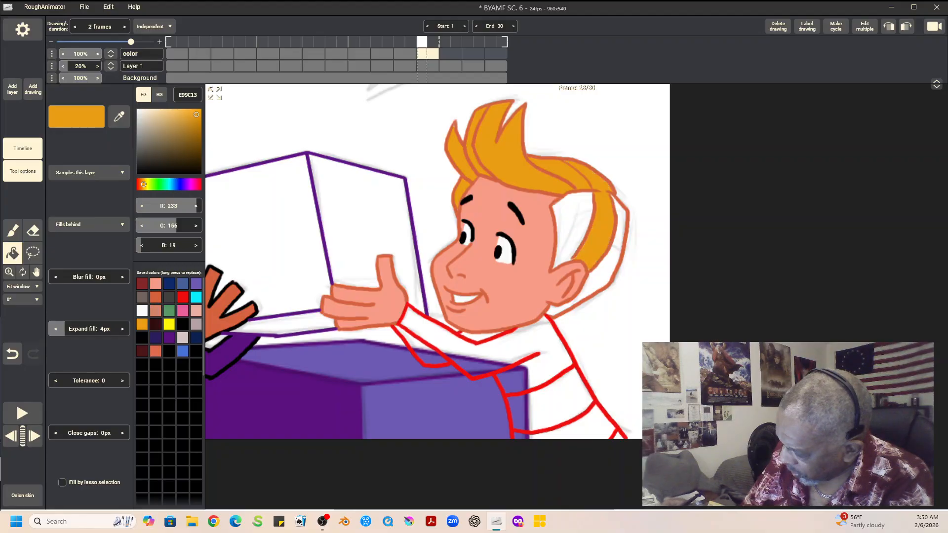
left_click(572, 224)
left_click(605, 274)
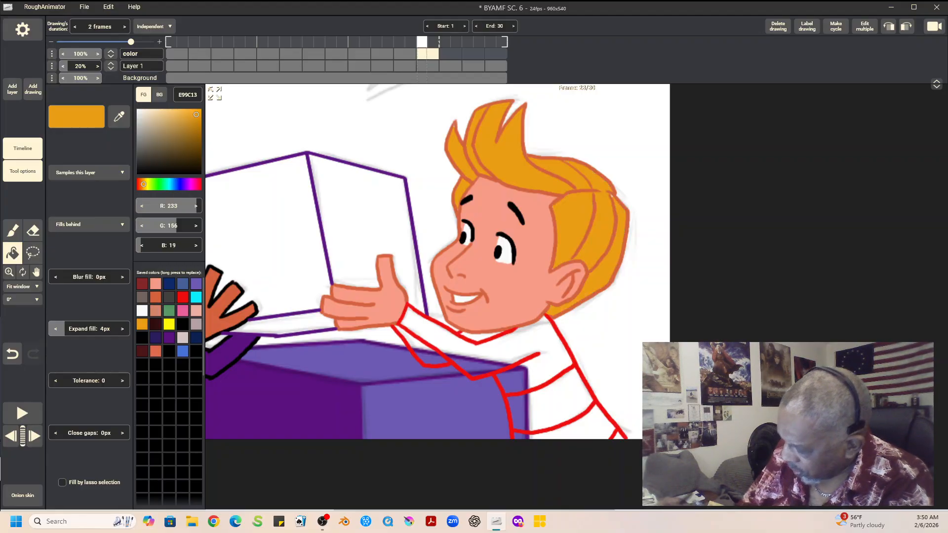
Step: Check the shirt colors on frame 21, then fill the second boy's shirt on frame 23 with EF0E0E and its chest stripe with EAAEA0
key("Left")
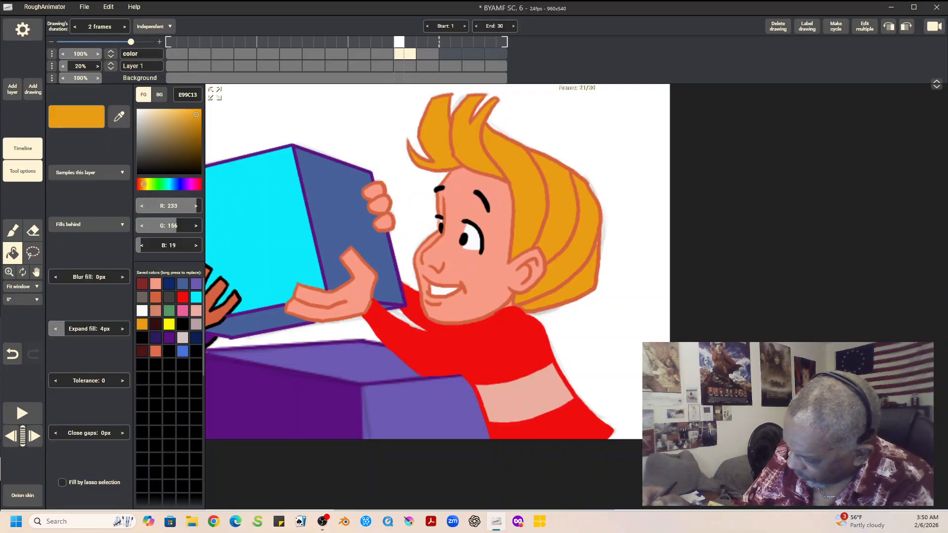
key("Right")
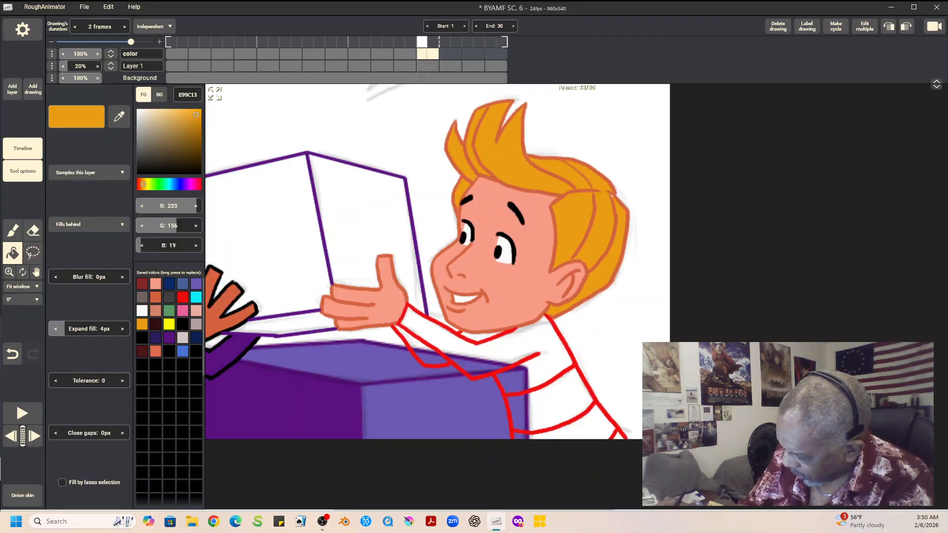
left_click(182, 297)
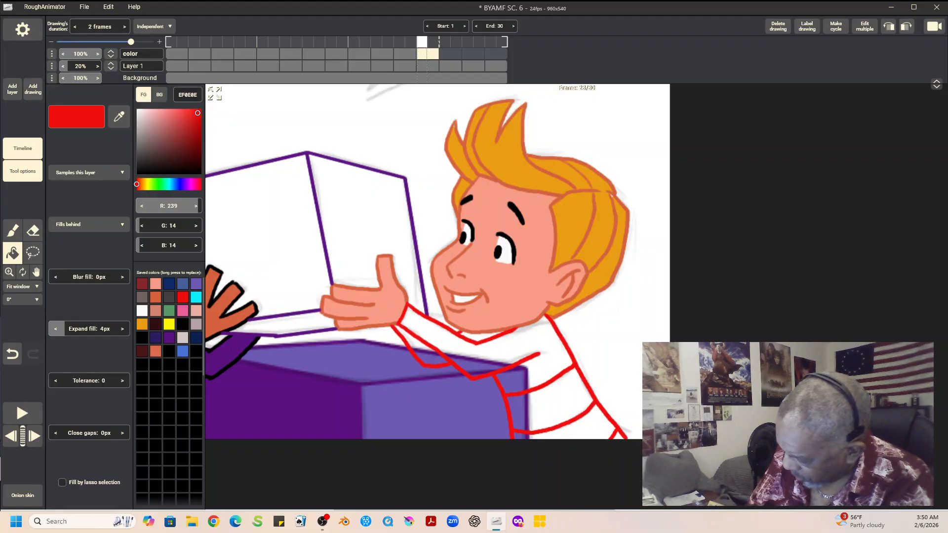
left_click(523, 348)
left_click(421, 351)
left_click(478, 337)
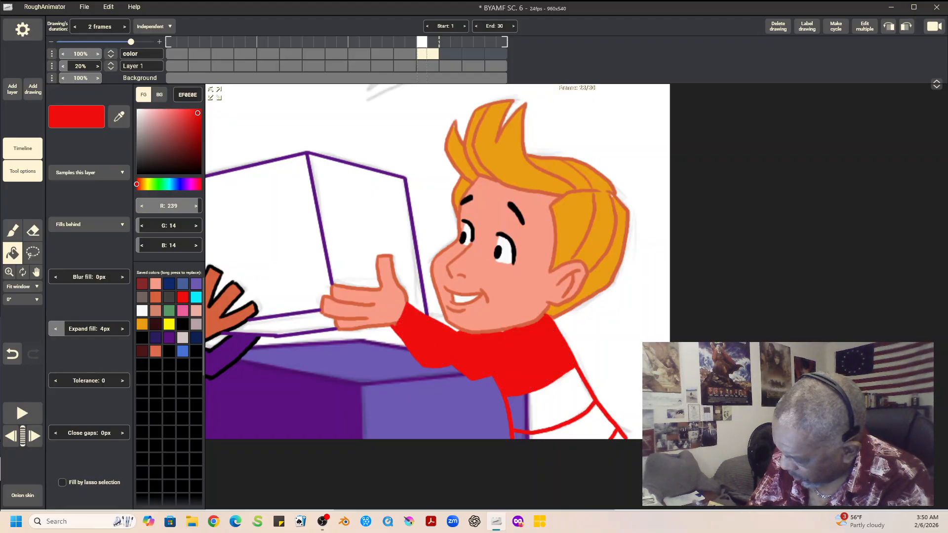
left_click(586, 425)
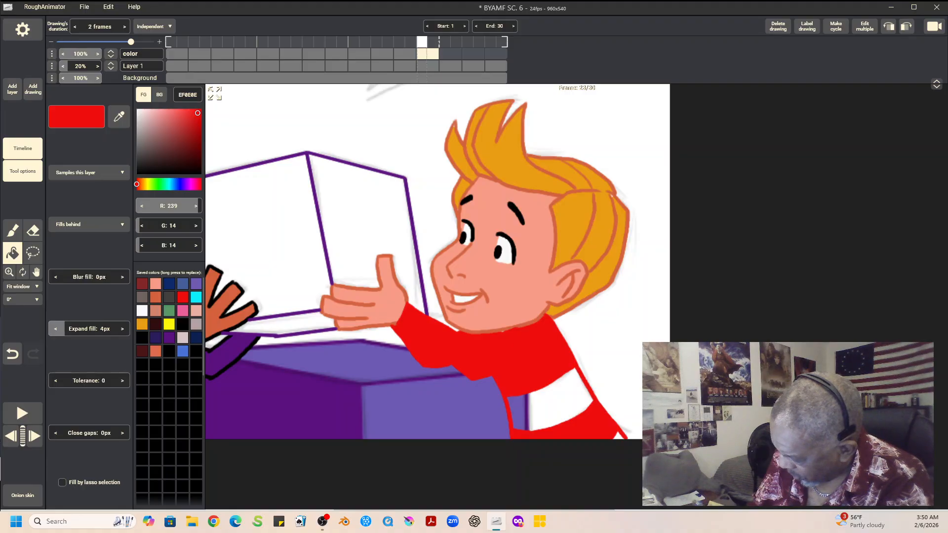
left_click(196, 311)
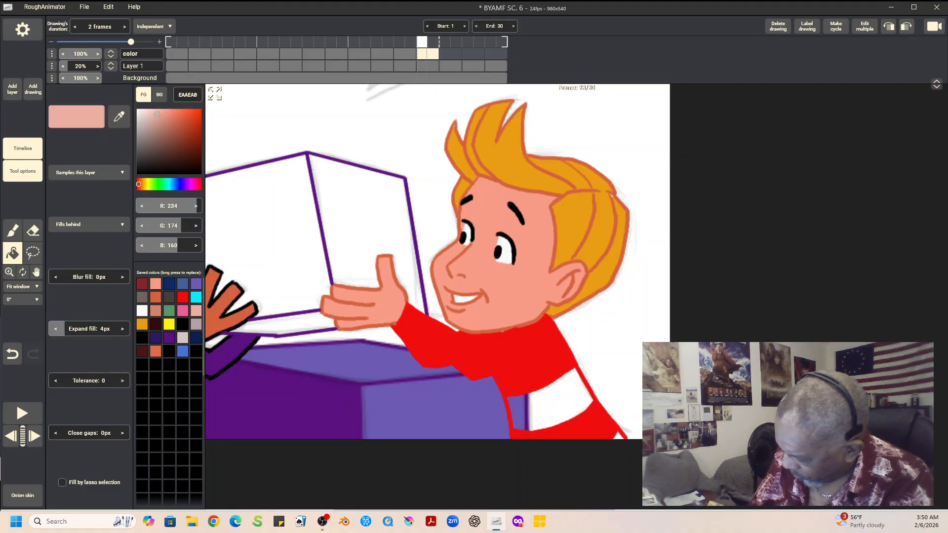
left_click(553, 405)
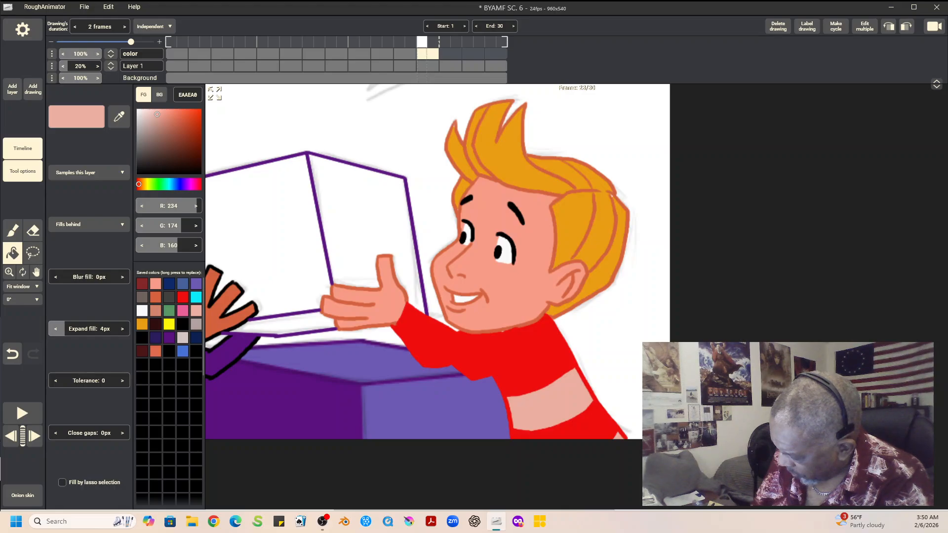
Step: Ready the brush in EF0E0E and show the whole drawing at 100% zoom with both boys and the box in view
key("b")
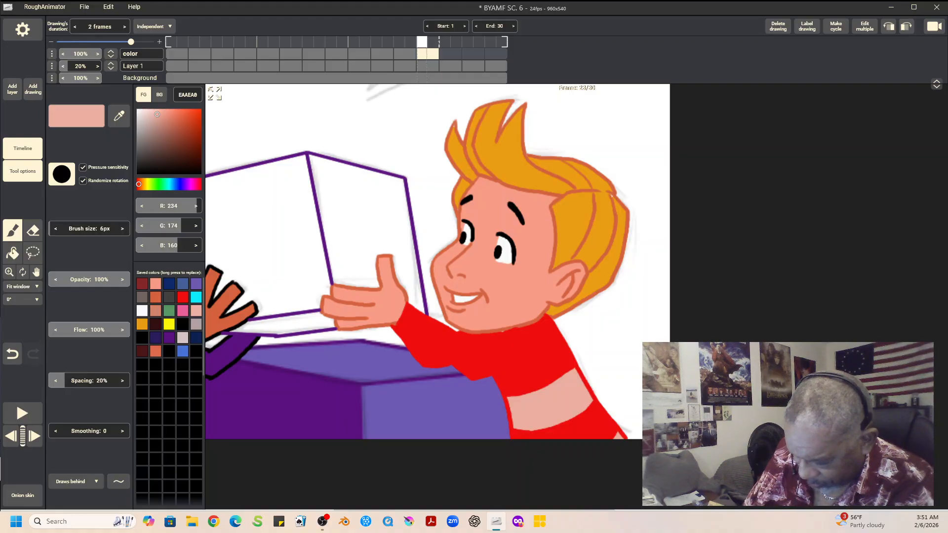
left_click(183, 297)
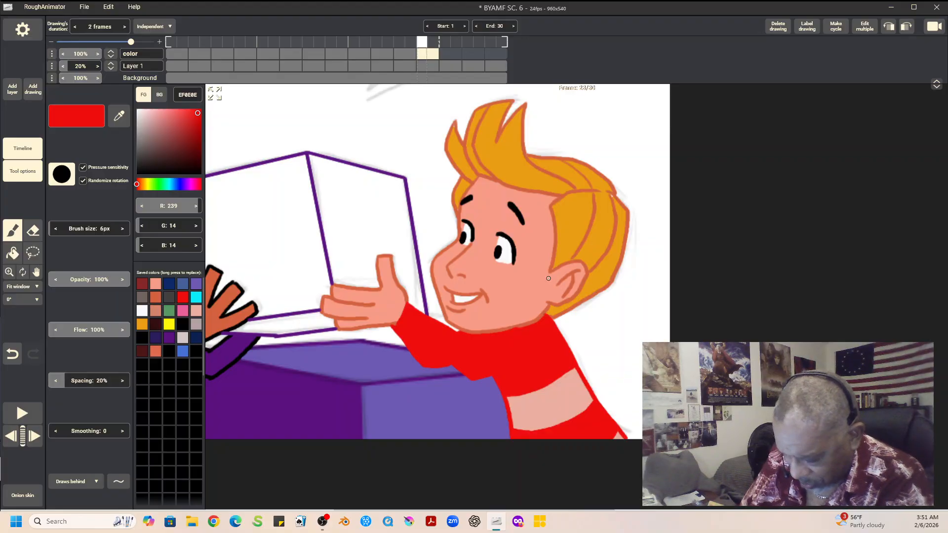
left_click(36, 272)
mouse_move(375, 277)
left_mouse_down()
mouse_move(611, 315)
mouse_move(640, 340)
mouse_move(525, 278)
left_mouse_up()
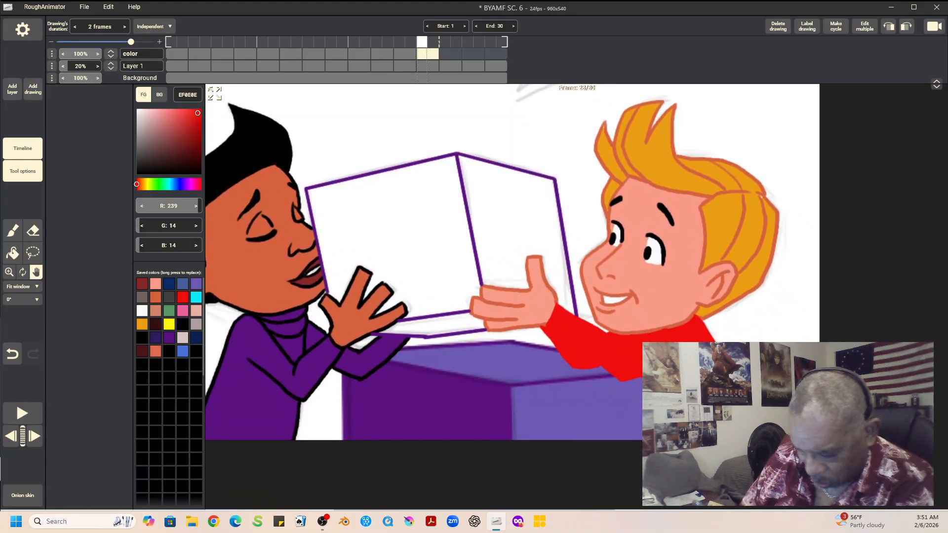
left_click(23, 287)
left_click(22, 398)
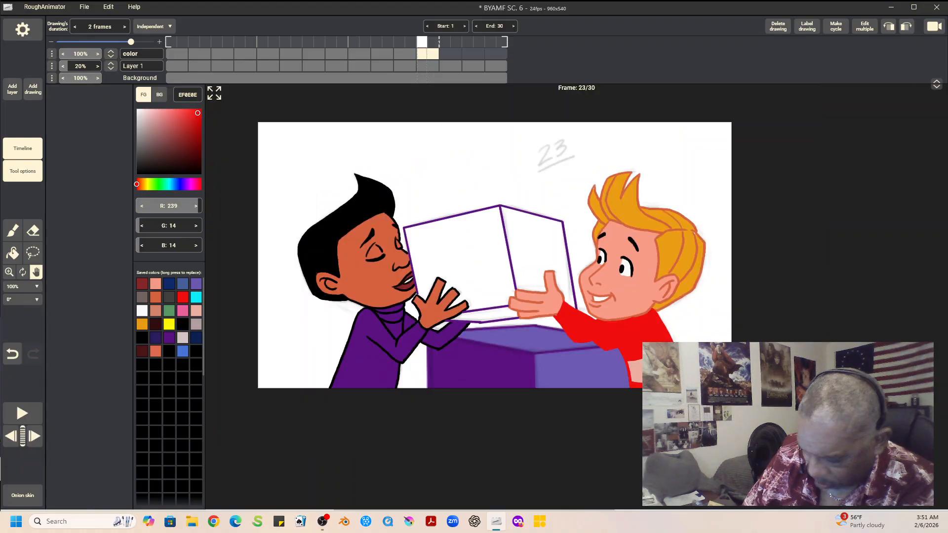
mouse_move(592, 316)
left_mouse_down()
mouse_move(548, 303)
mouse_move(554, 288)
mouse_move(543, 284)
left_mouse_up()
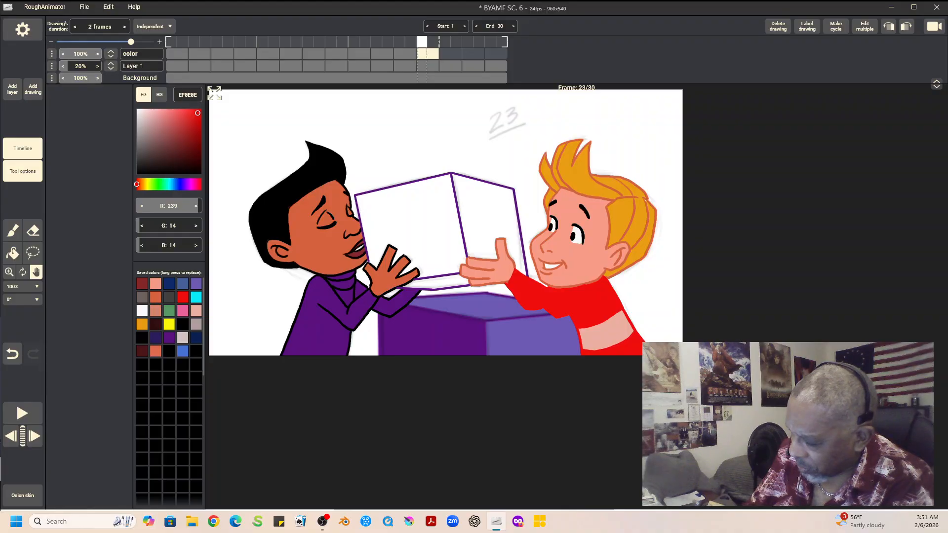
Step: Check the held box's colors on frame 21, then fill the box's large front face on frame 23 with 0AEBF9
key("Left")
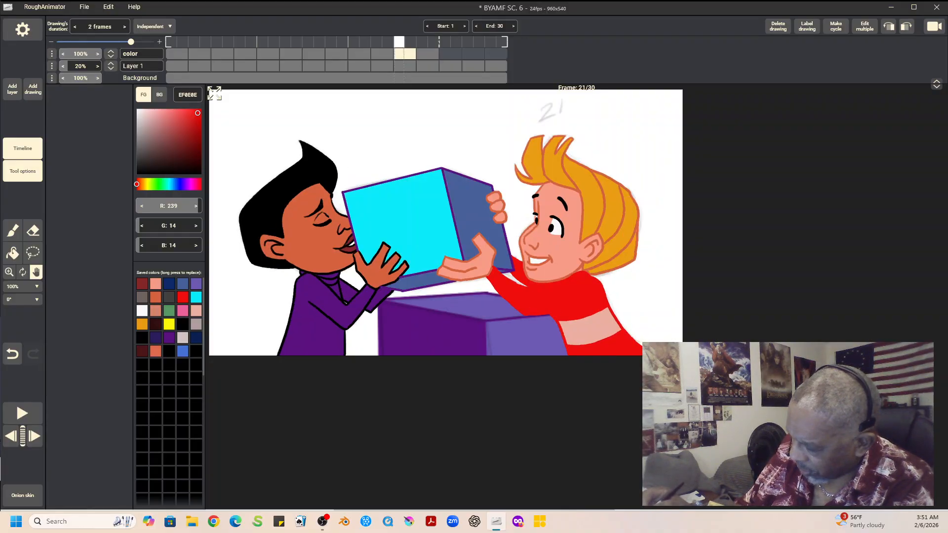
key("Right")
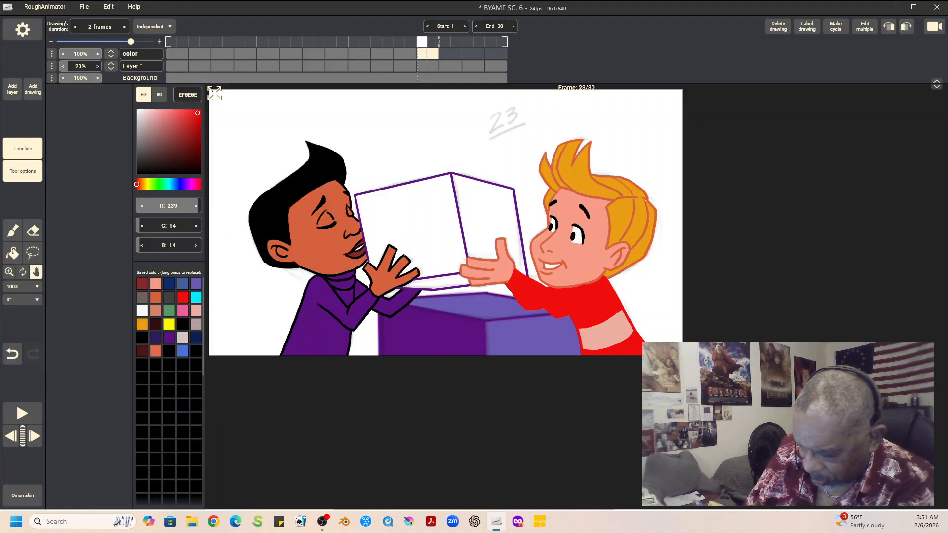
left_click(196, 297)
left_click(13, 253)
left_click(410, 224)
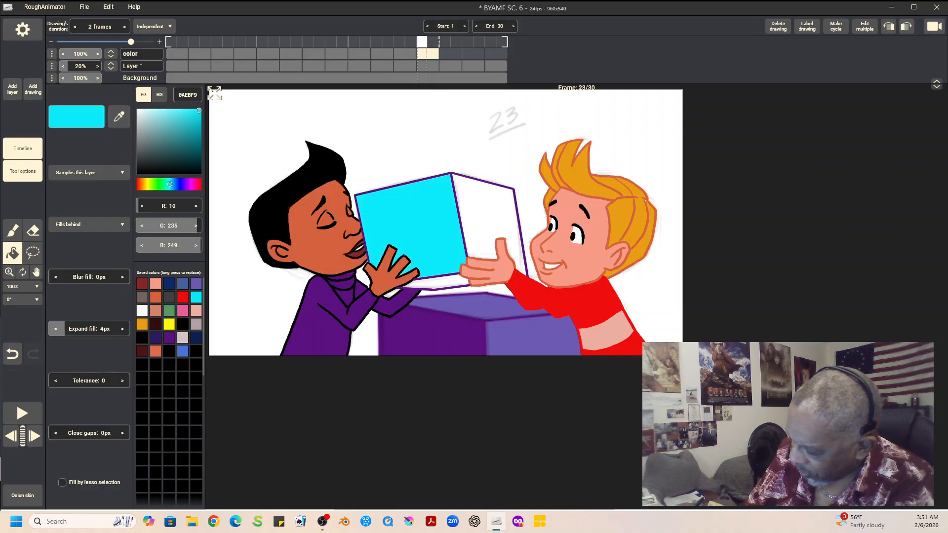
Step: Fill the narrower side face and the underside of the held box on frame 23 with 496199
left_click(182, 284)
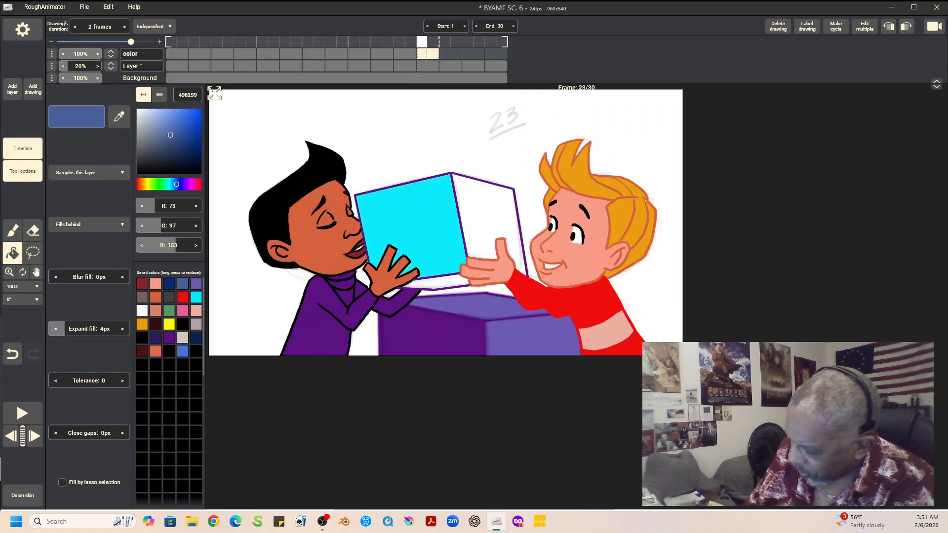
left_click(487, 220)
left_click(437, 284)
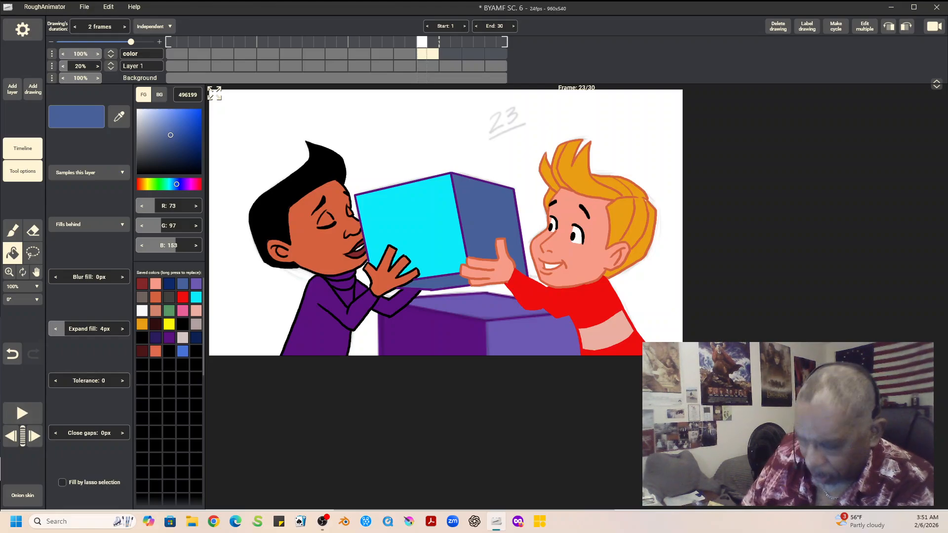
Step: Save the animation project with the colored frame 23
left_click(84, 7)
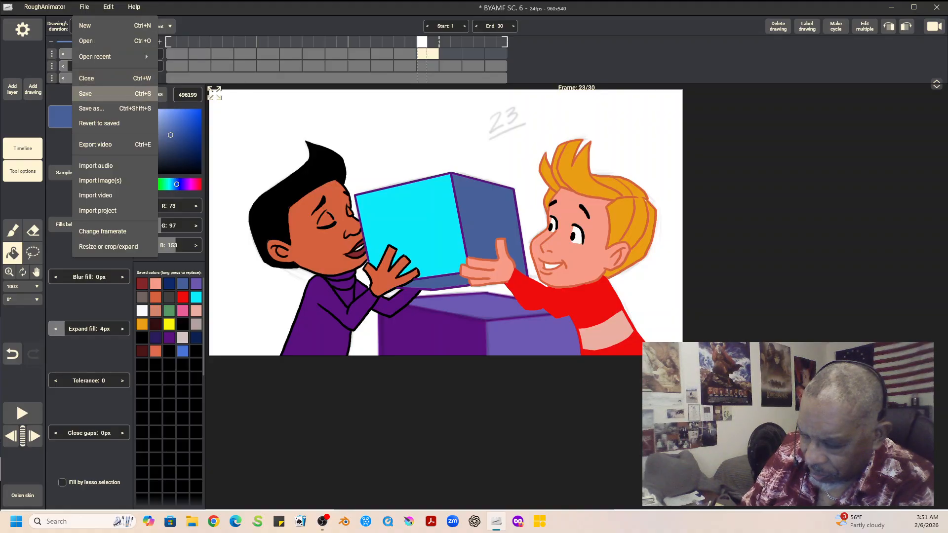
left_click(89, 92)
key("space")
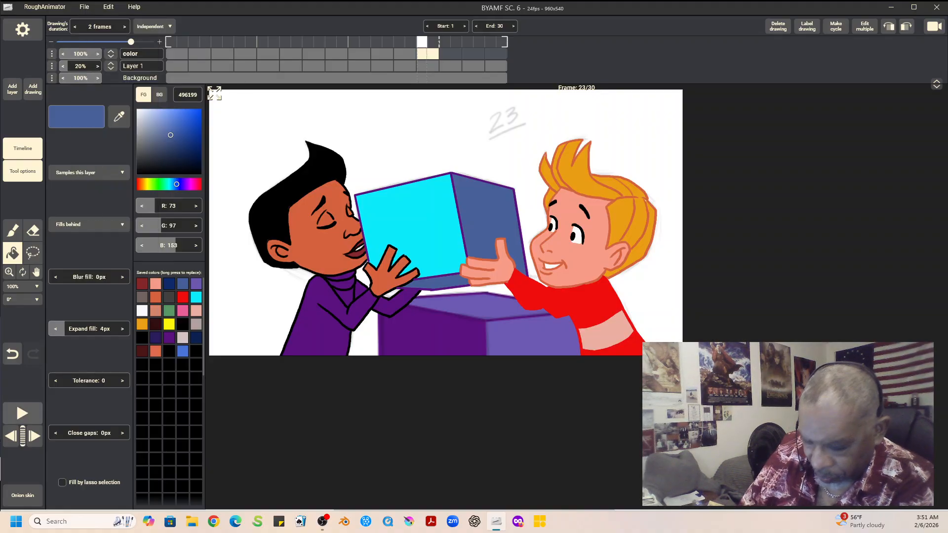